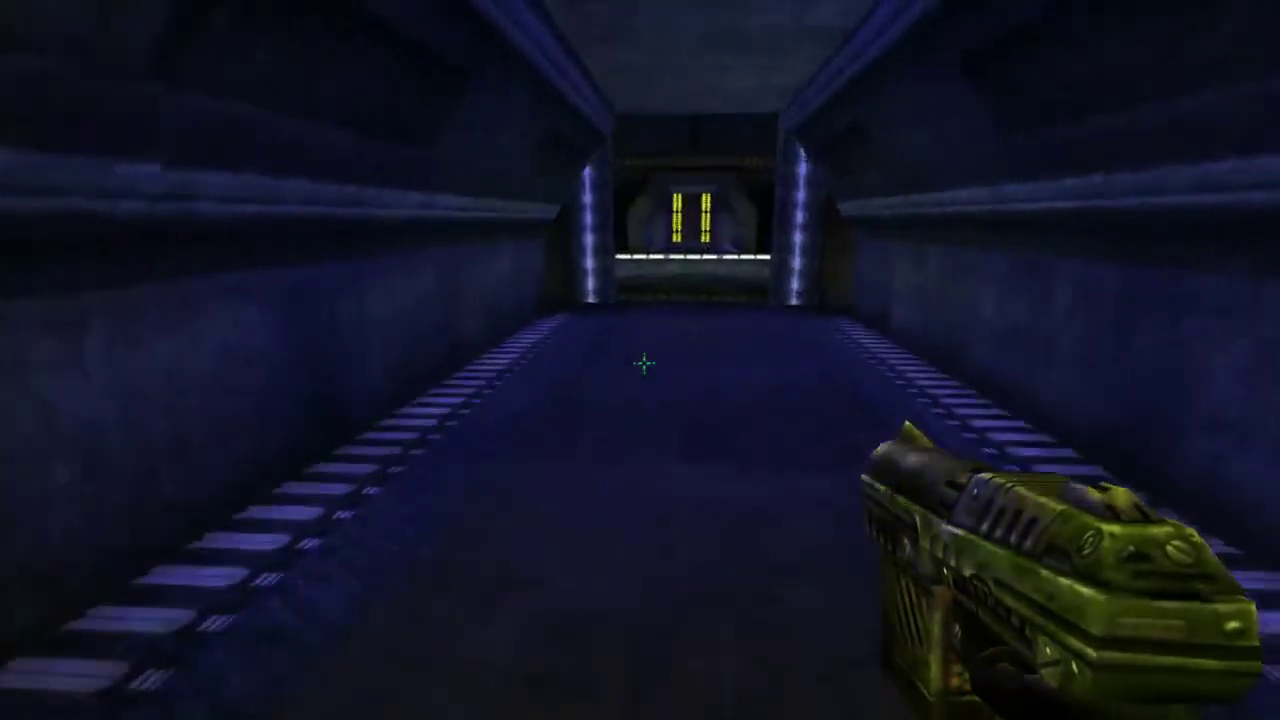
pyautogui.press('w')
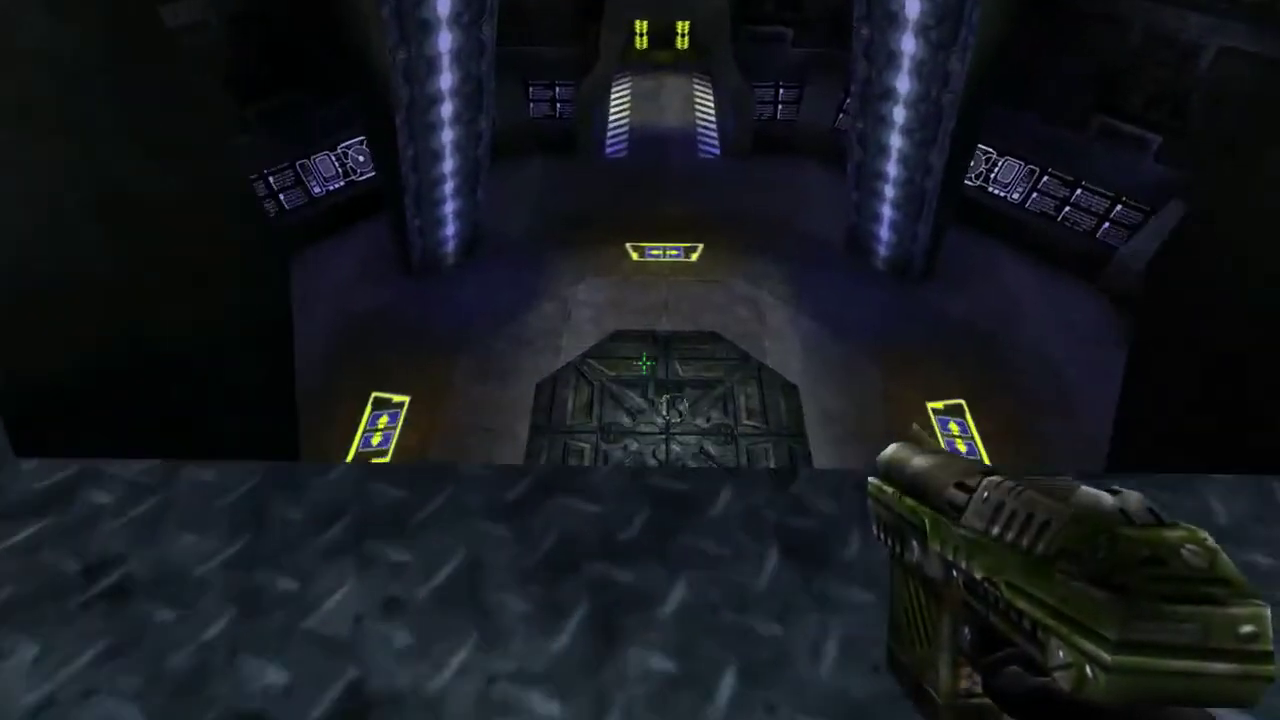
pyautogui.press('w')
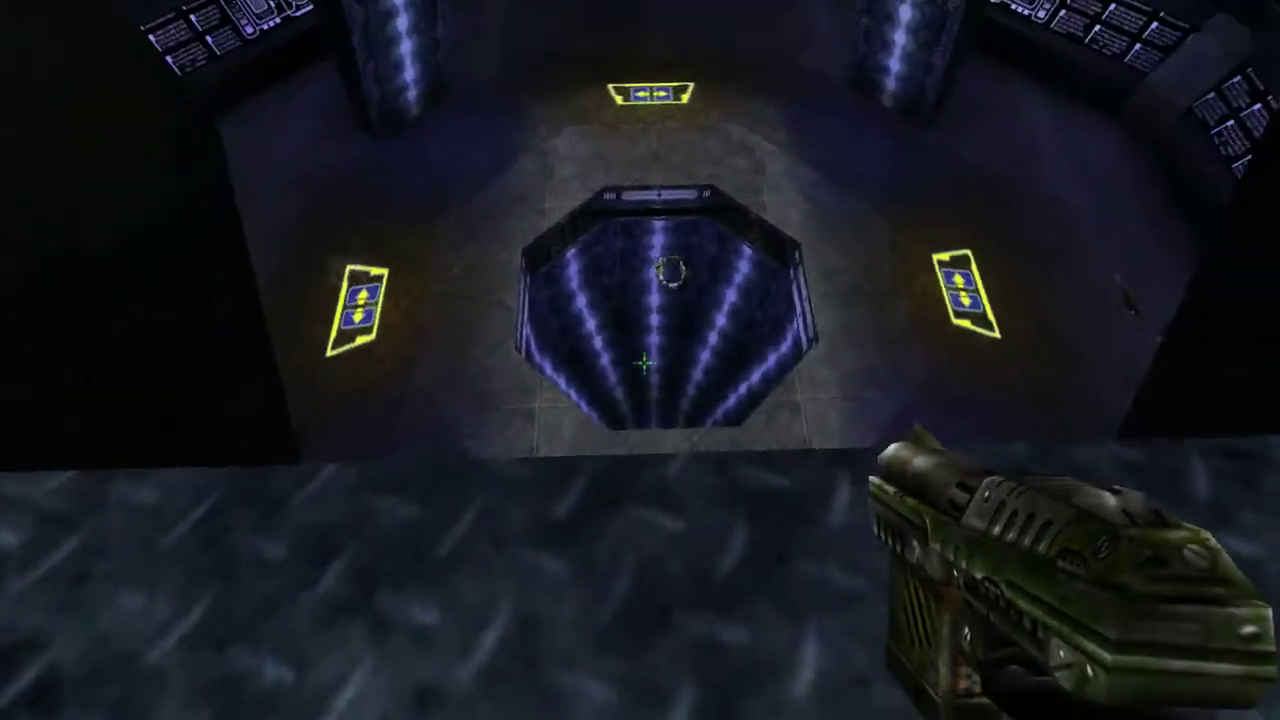
pyautogui.press('a')
pyautogui.press('a')
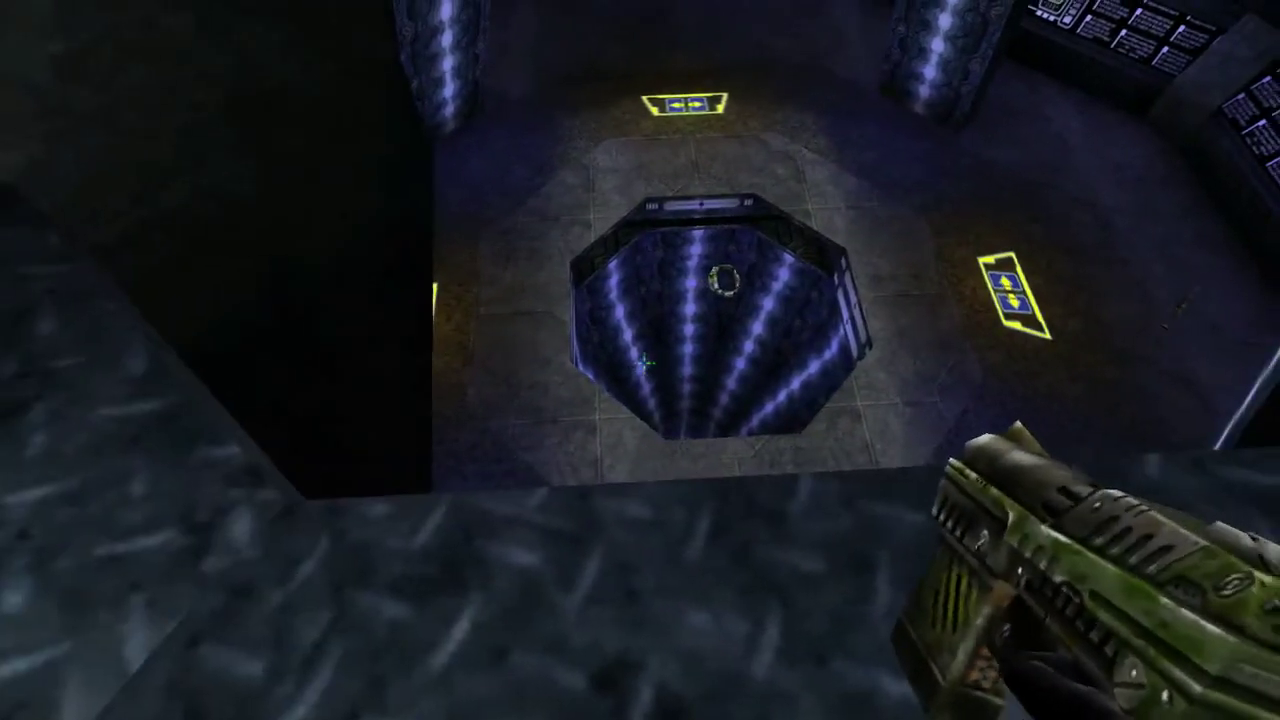
pyautogui.press('w')
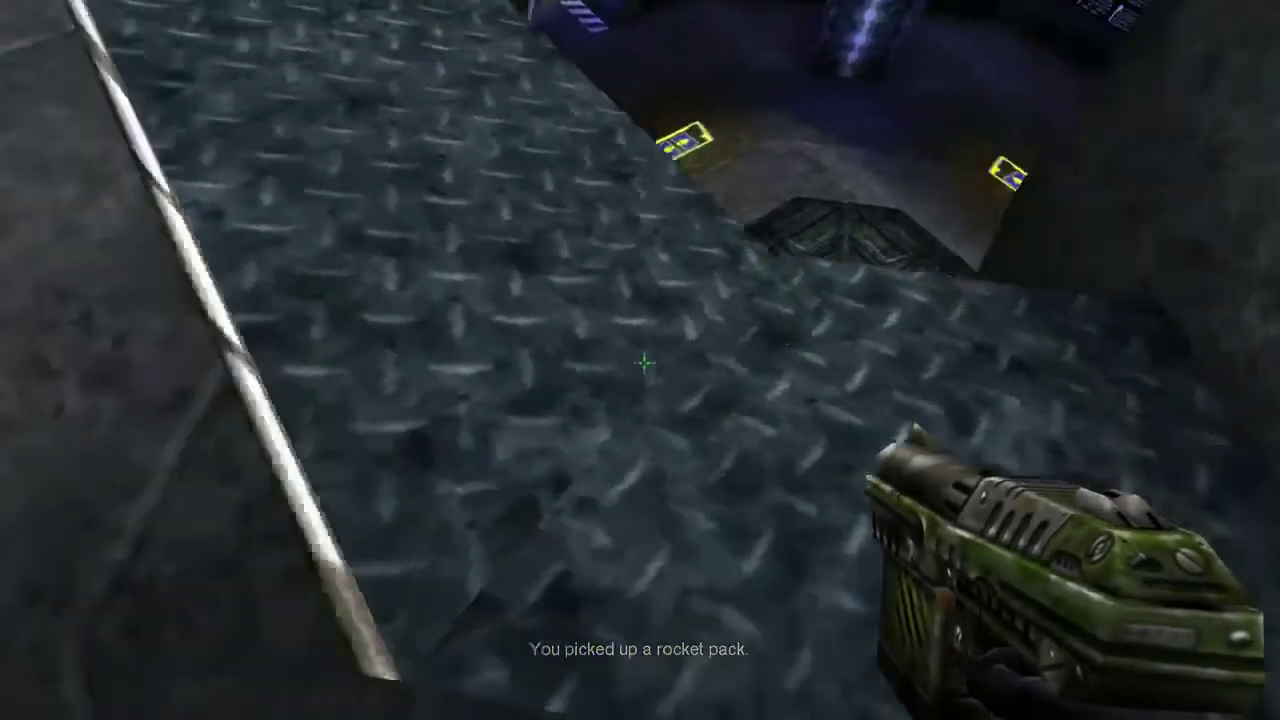
pyautogui.press('w')
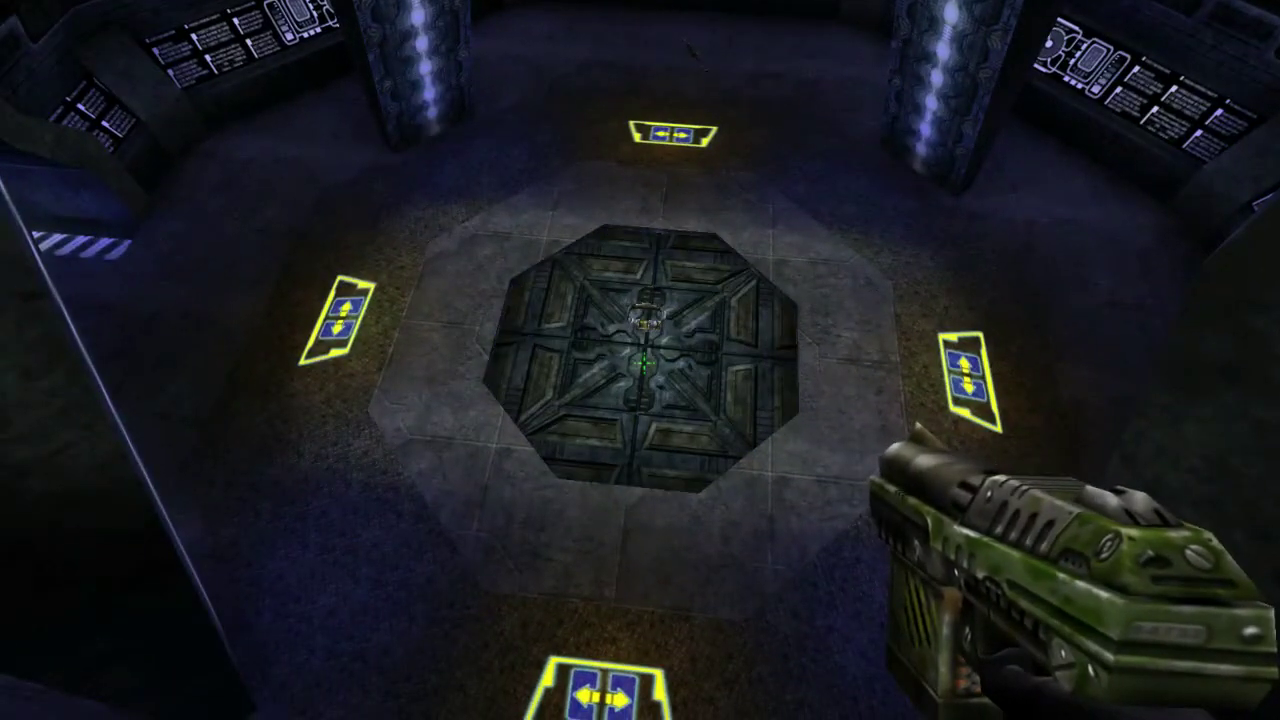
pyautogui.press('w')
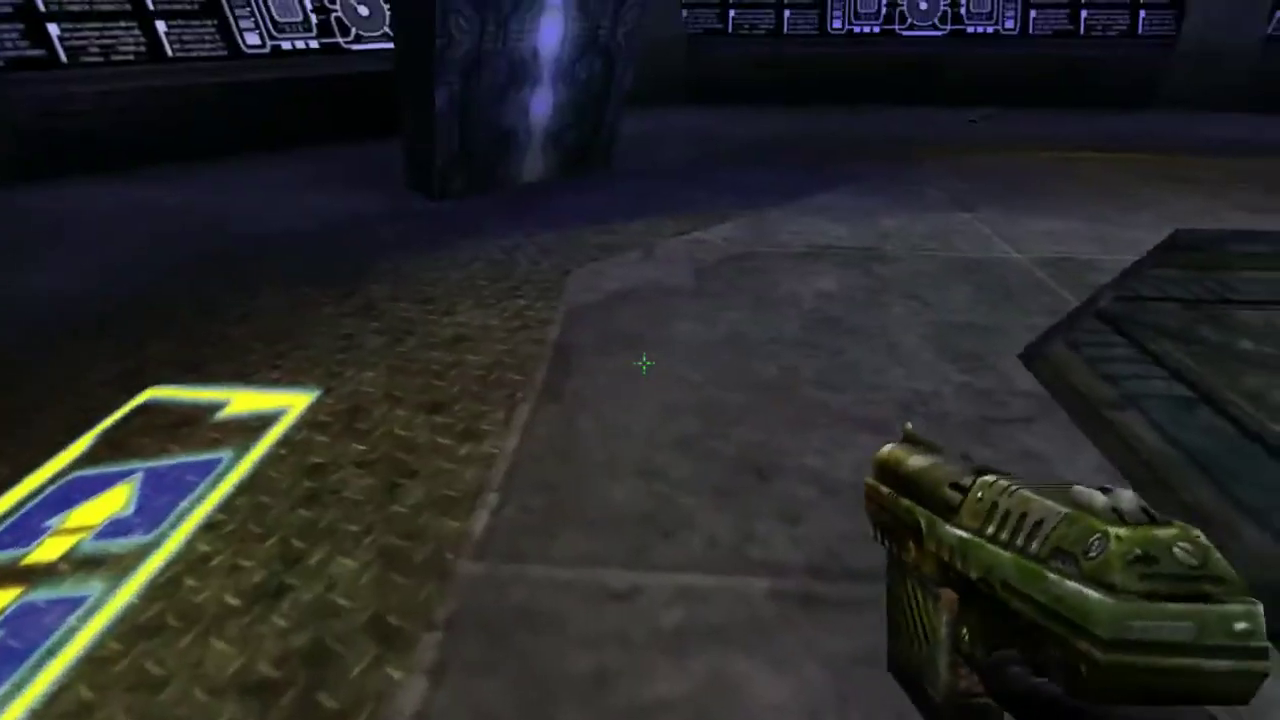
pyautogui.press('w')
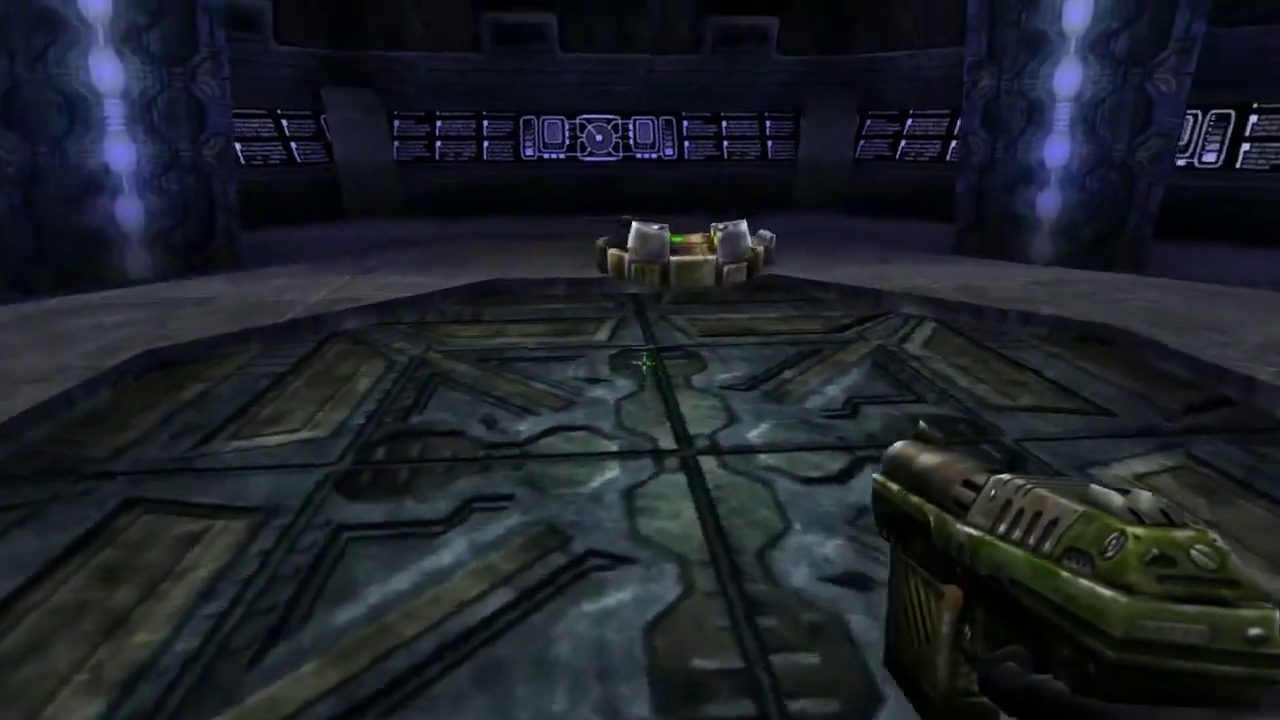
pyautogui.press('w')
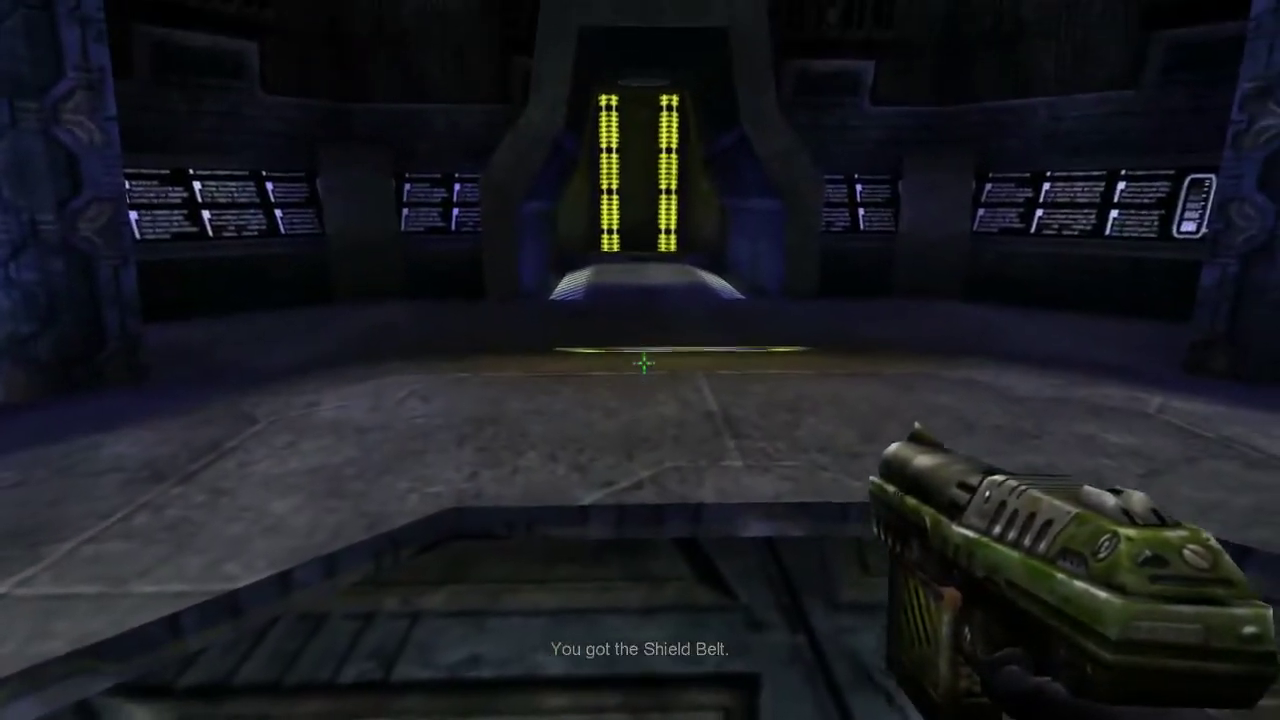
pyautogui.press('w')
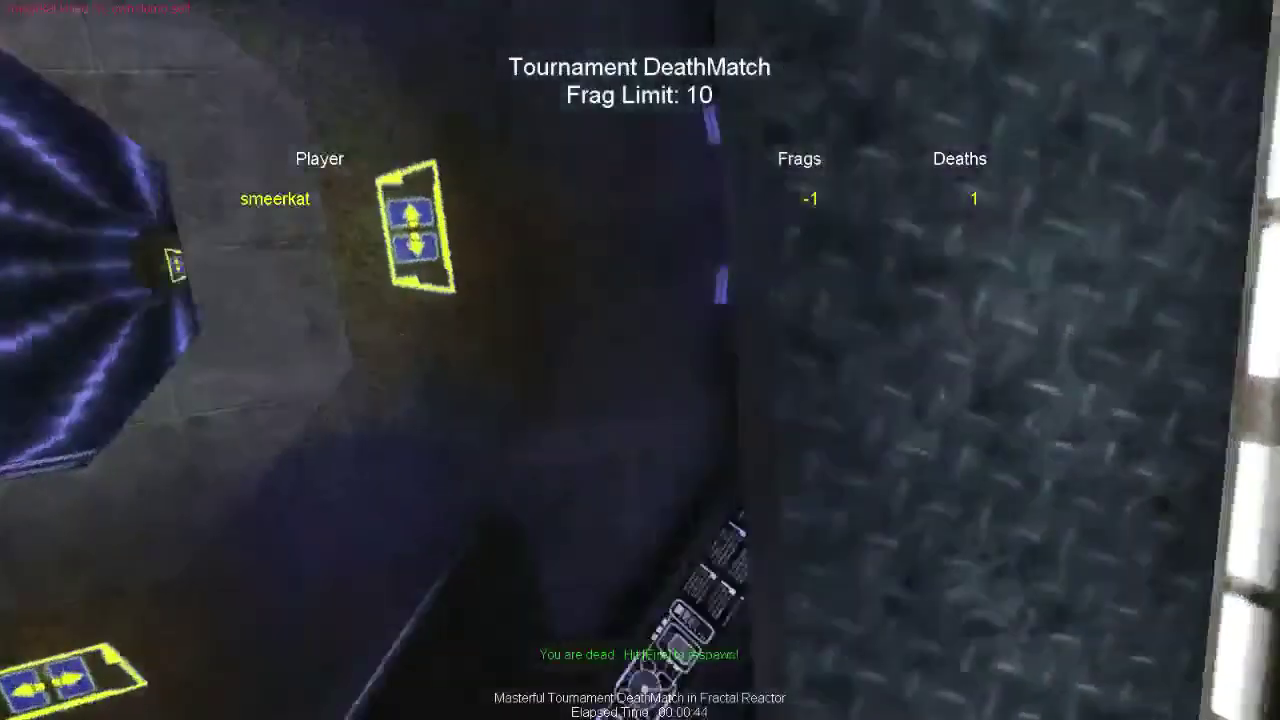
pyautogui.click(643, 364)
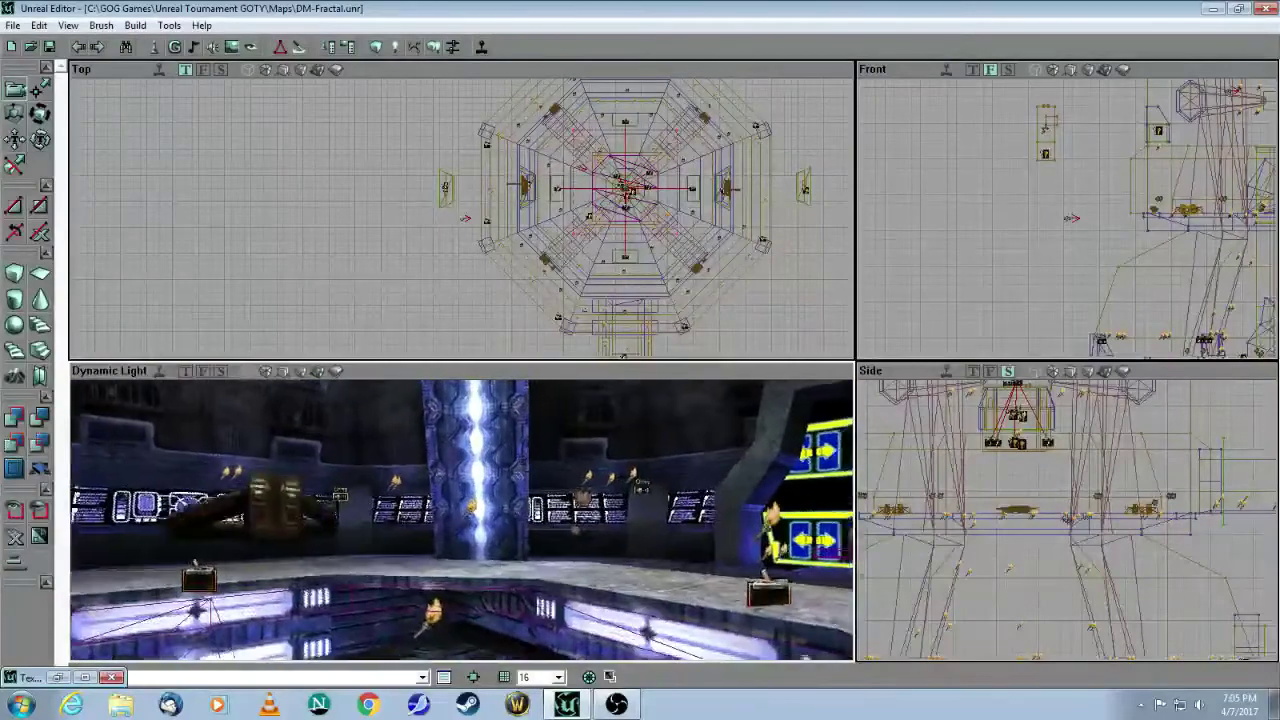
# Examine the DM-Fractal reactor shaft in the 3D view, covering its walls, floor and the event actors between the glowing pillars
pyautogui.moveTo(460, 520); pyautogui.dragTo(460, 600)
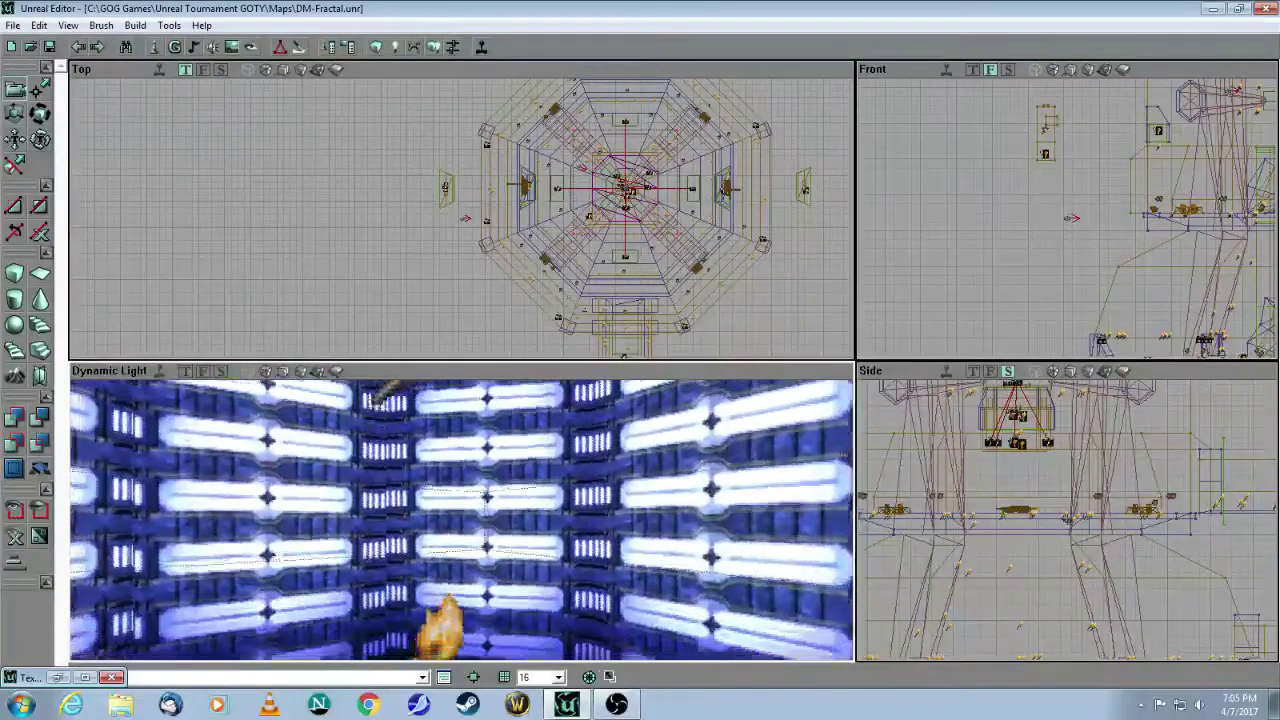
pyautogui.moveTo(460, 520); pyautogui.dragTo(460, 500)
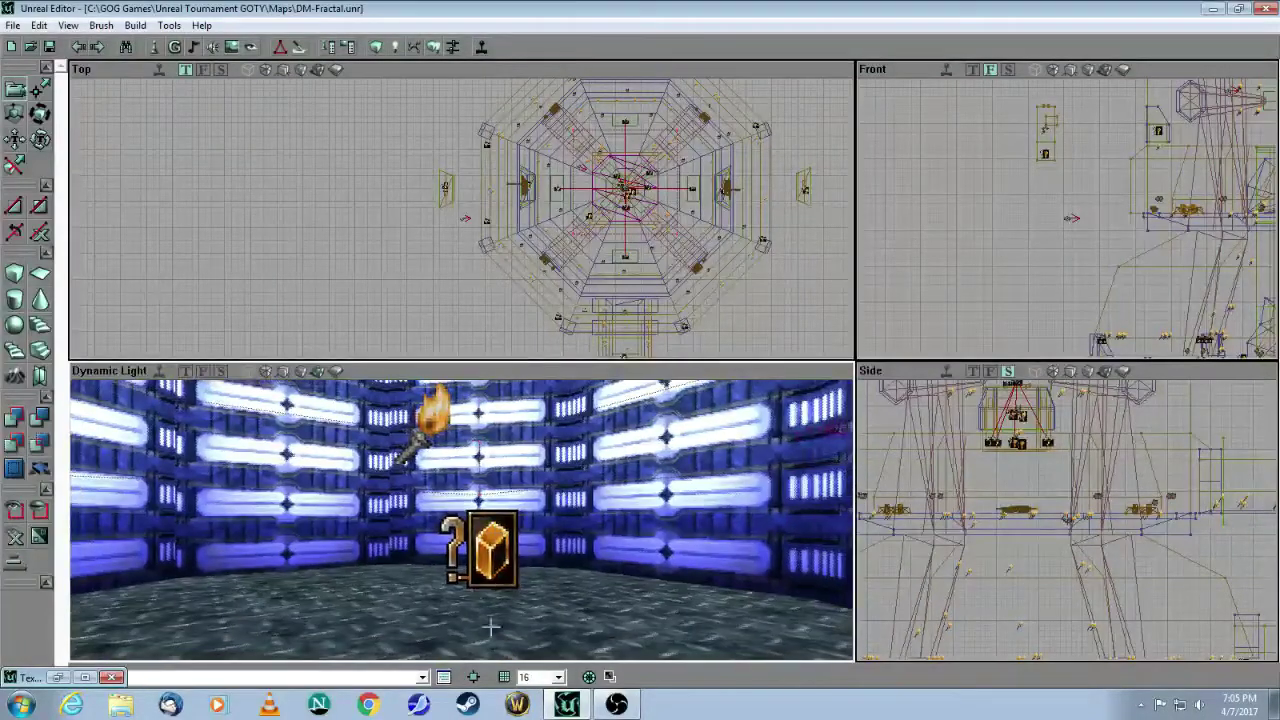
pyautogui.moveTo(430, 584); pyautogui.dragTo(431, 575)
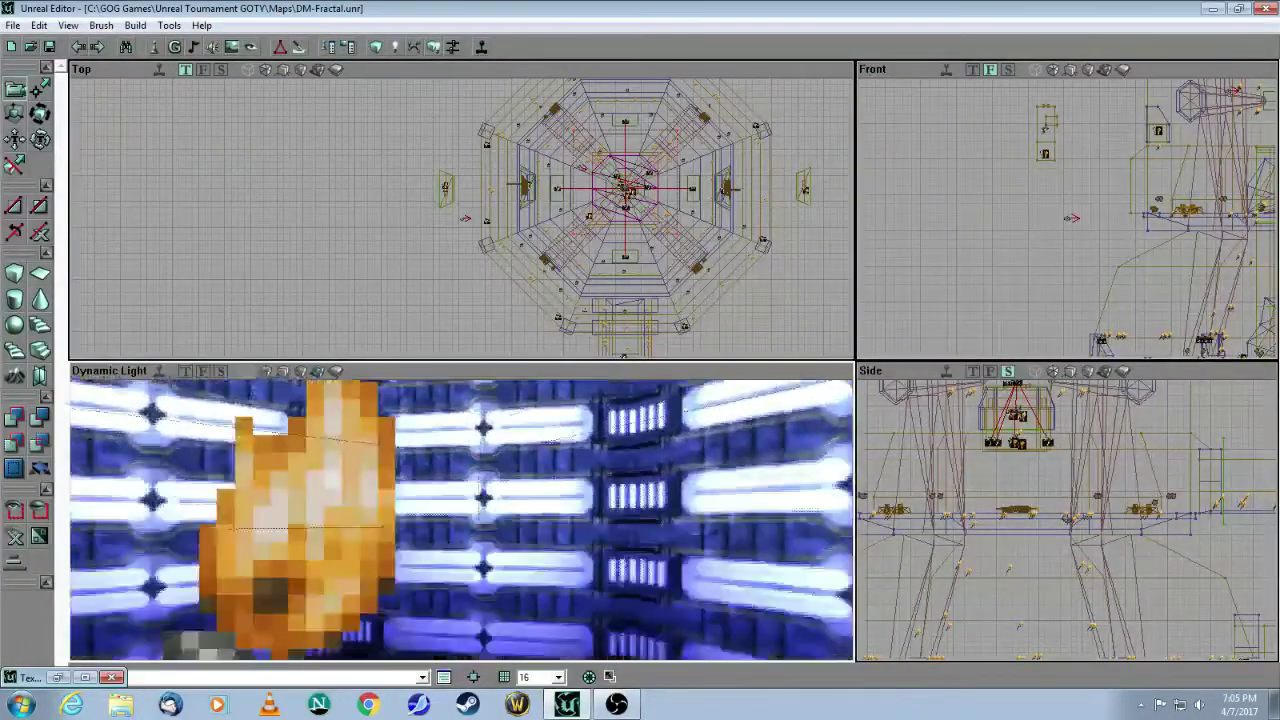
pyautogui.moveTo(460, 520); pyautogui.dragTo(460, 420)
pyautogui.moveTo(460, 520)
pyautogui.mouseDown()
pyautogui.moveTo(460, 410)
pyautogui.moveTo(460, 440)
pyautogui.mouseUp()
pyautogui.moveTo(521, 520); pyautogui.dragTo(526, 520, button='right')
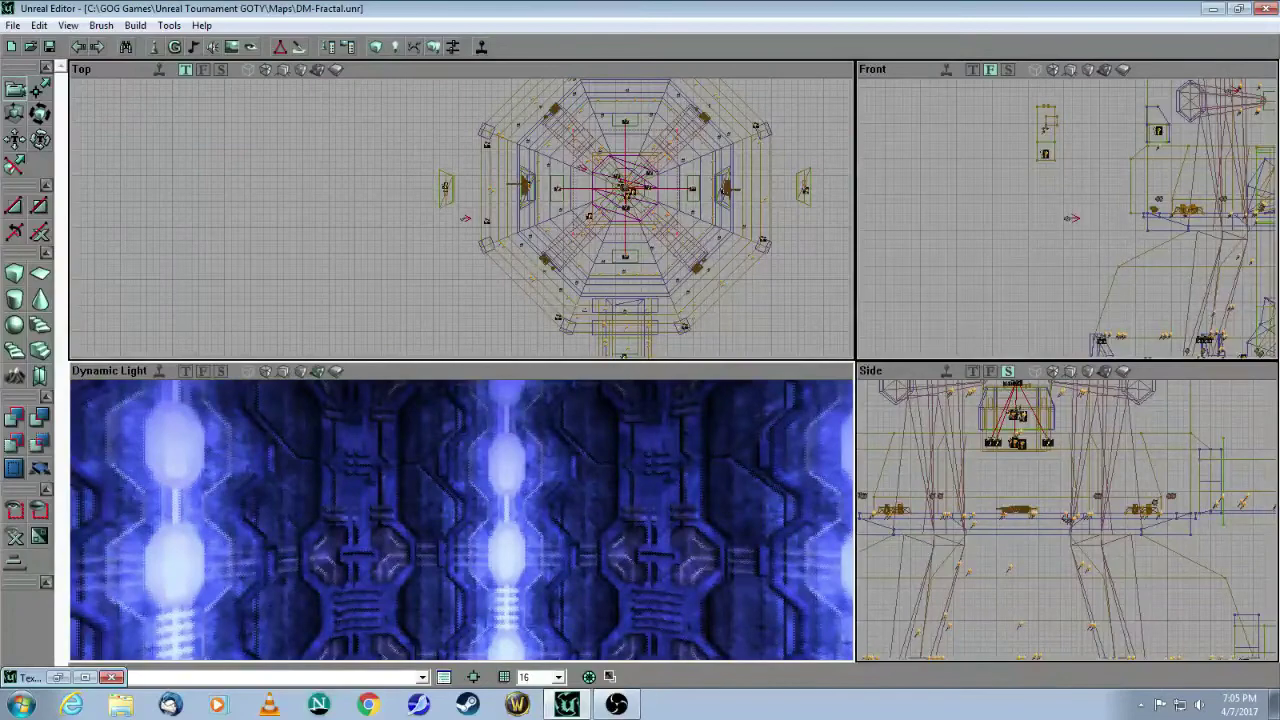
pyautogui.moveTo(460, 520)
pyautogui.mouseDown()
pyautogui.moveTo(460, 590)
pyautogui.moveTo(460, 510)
pyautogui.mouseUp()
pyautogui.moveTo(460, 510); pyautogui.dragTo(460, 550, button='right')
pyautogui.moveTo(460, 510); pyautogui.dragTo(460, 610)
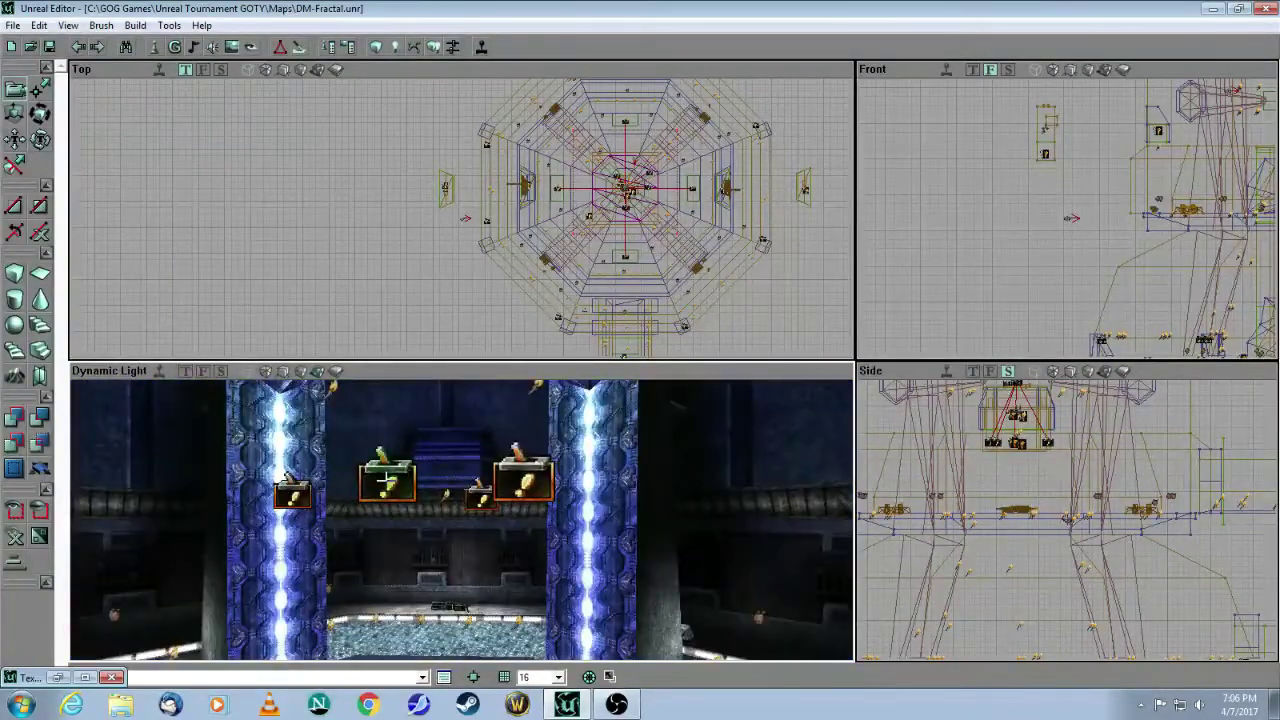
# Review the Events and SpecialEvent properties of a special event actor hanging between the two glowing pillars, and close them
pyautogui.rightClick(387, 481)
pyautogui.click(490, 193)
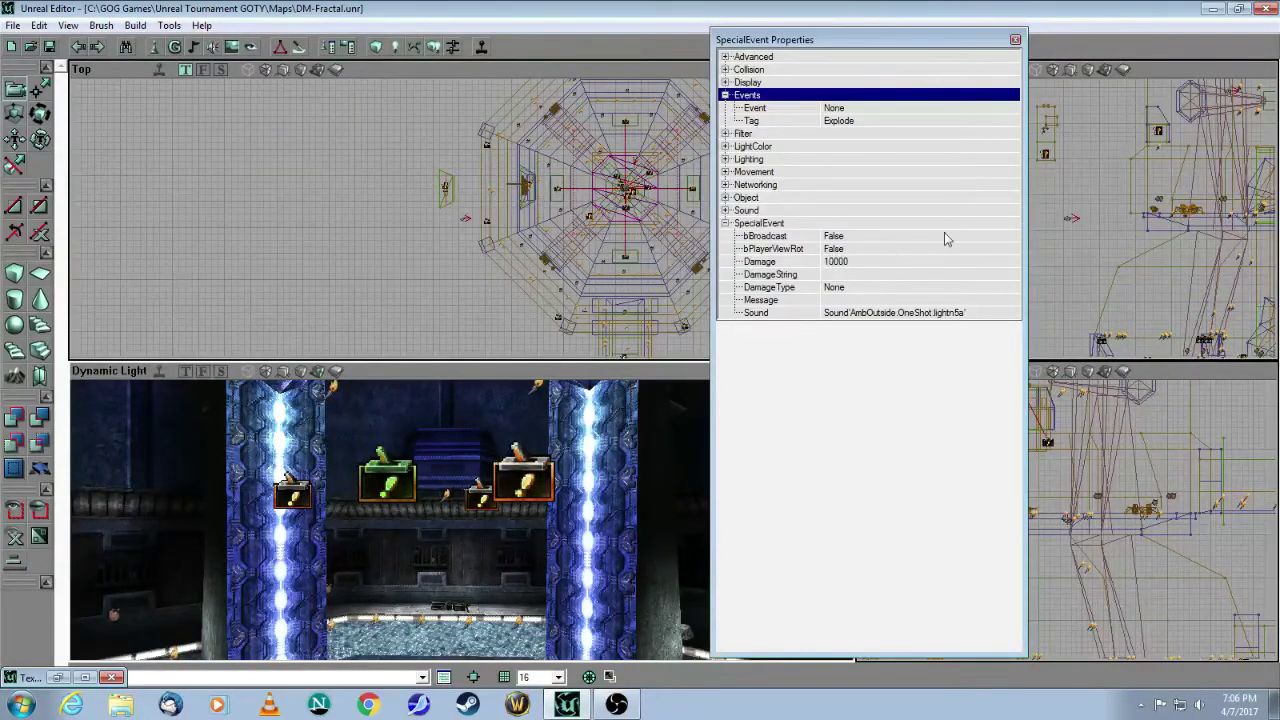
pyautogui.click(1015, 39)
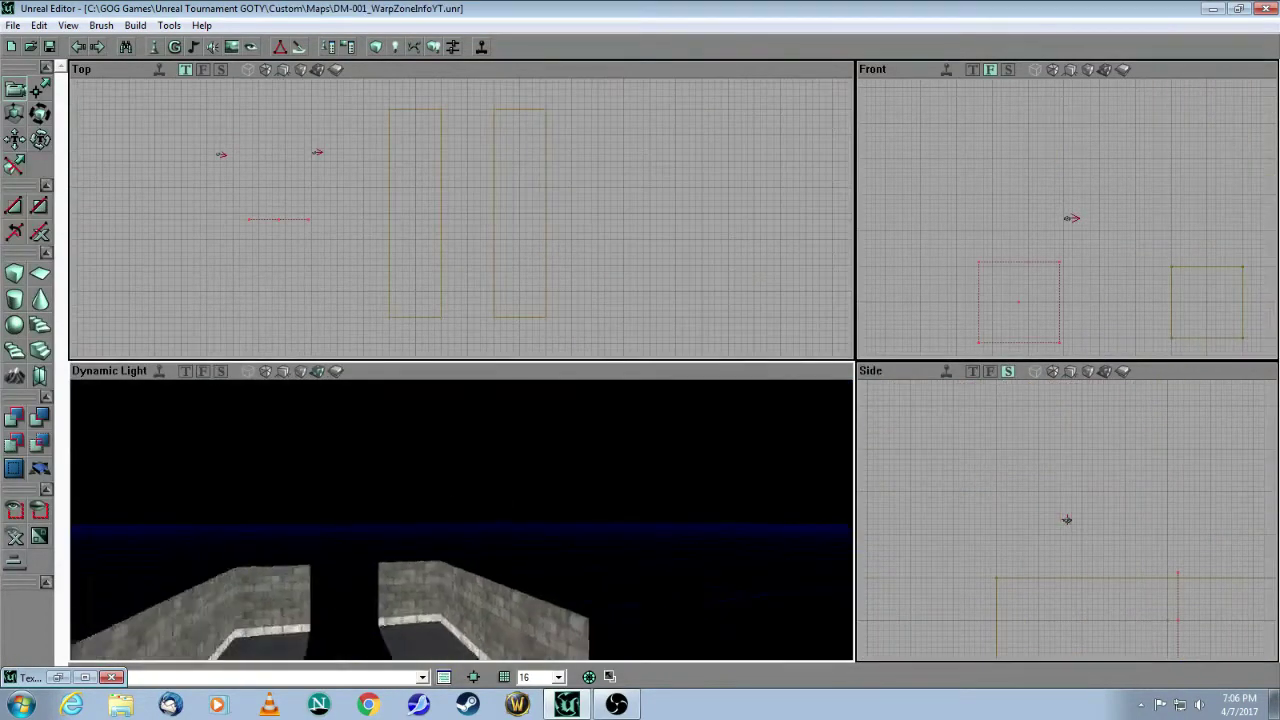
# View the two parallel corridors of DM-001_WarpZoneInfoYT from outside and select each corridor brush to check its extents
pyautogui.moveTo(430, 491)
pyautogui.mouseDown()
pyautogui.moveTo(430, 590)
pyautogui.moveTo(430, 491)
pyautogui.mouseUp()
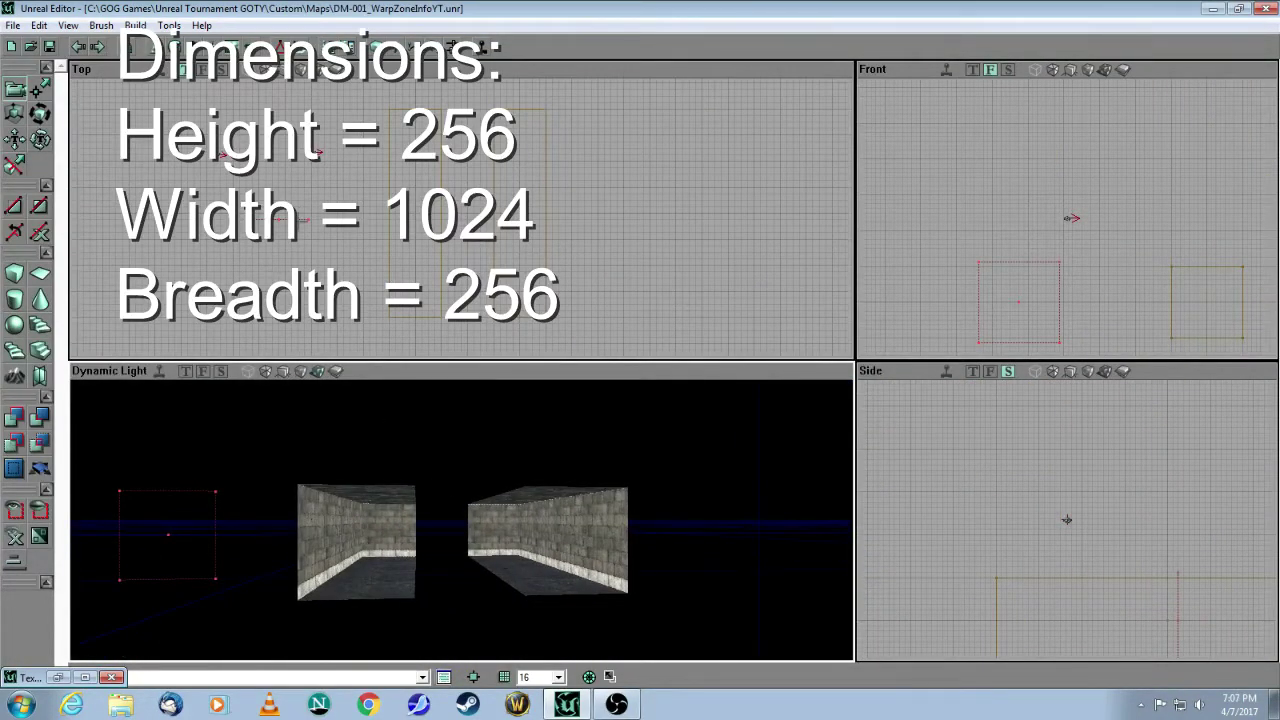
pyautogui.click(391, 189)
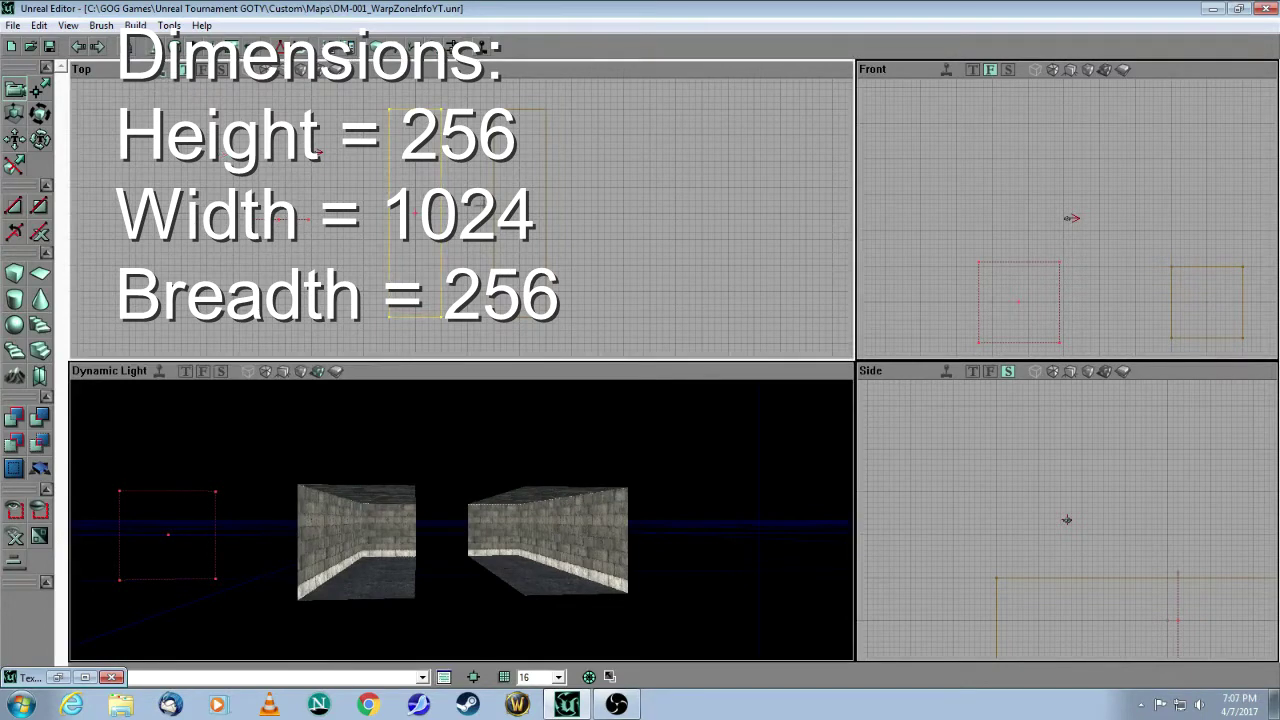
pyautogui.click(494, 213)
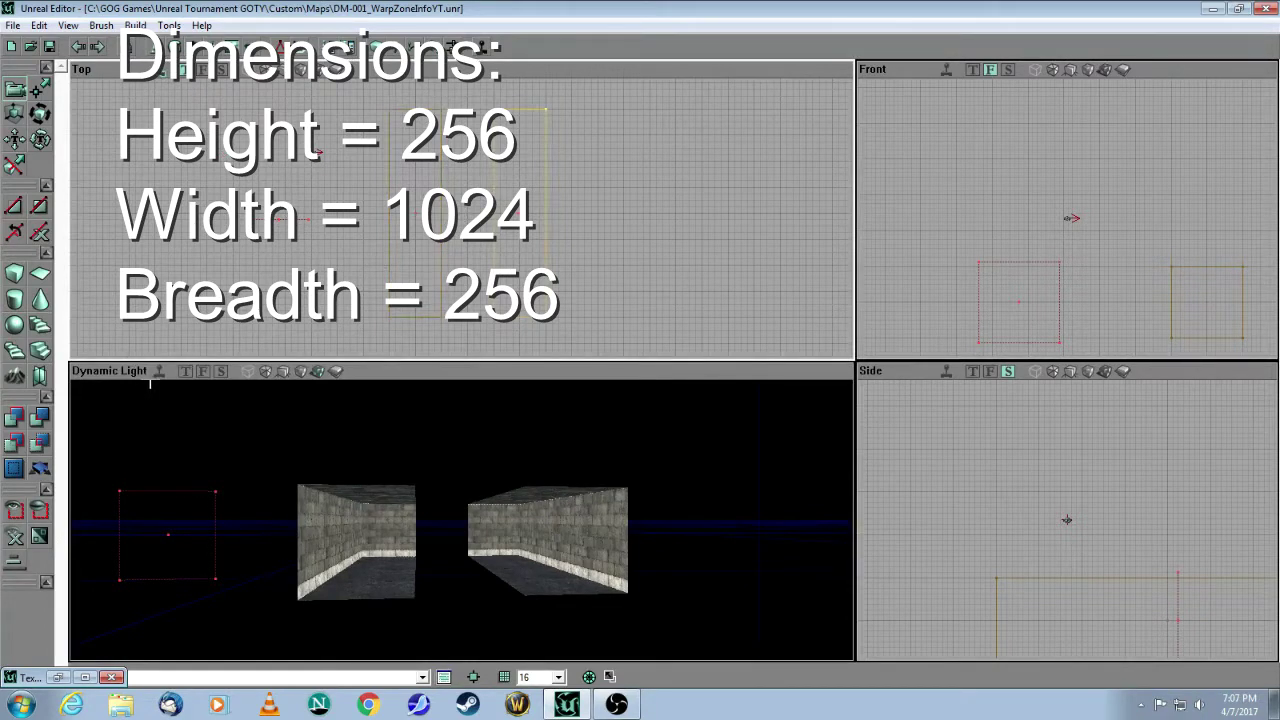
# Turn on real-time preview for the 3D view and look along the inside of the first corridor
pyautogui.click(159, 373)
pyautogui.moveTo(364, 540); pyautogui.dragTo(364, 445)
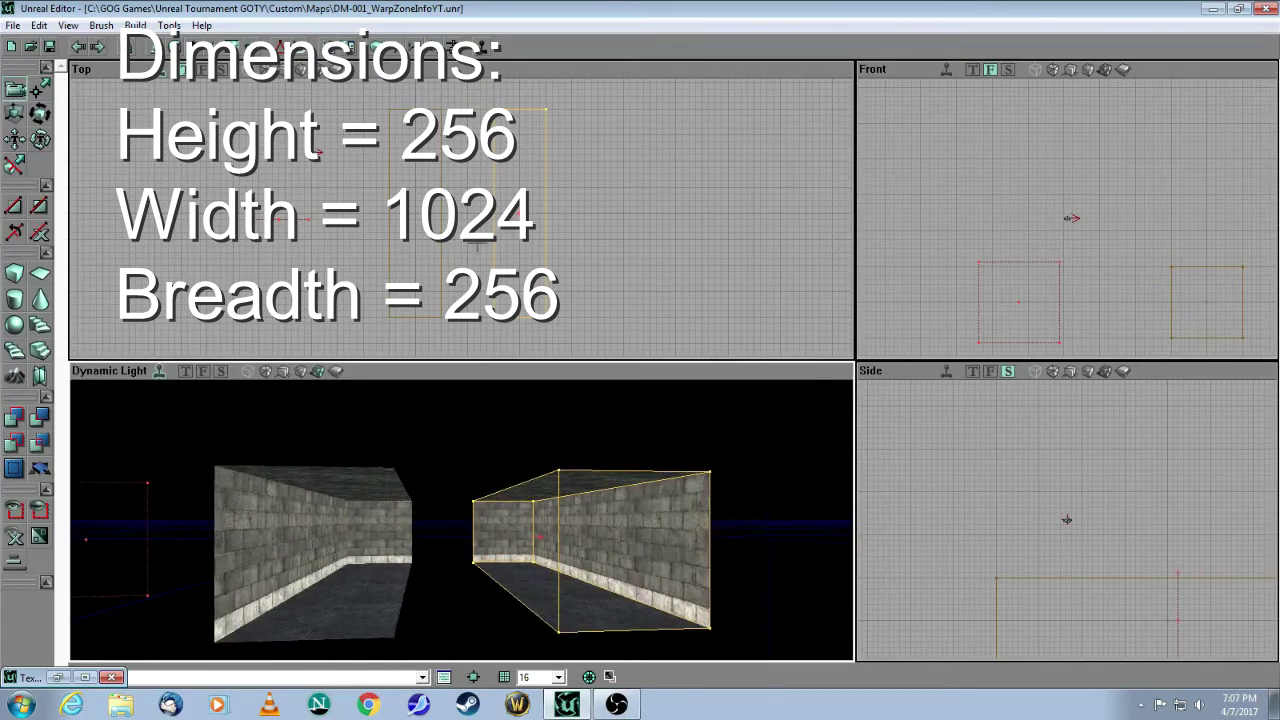
pyautogui.click(441, 225)
pyautogui.moveTo(340, 492); pyautogui.dragTo(345, 505)
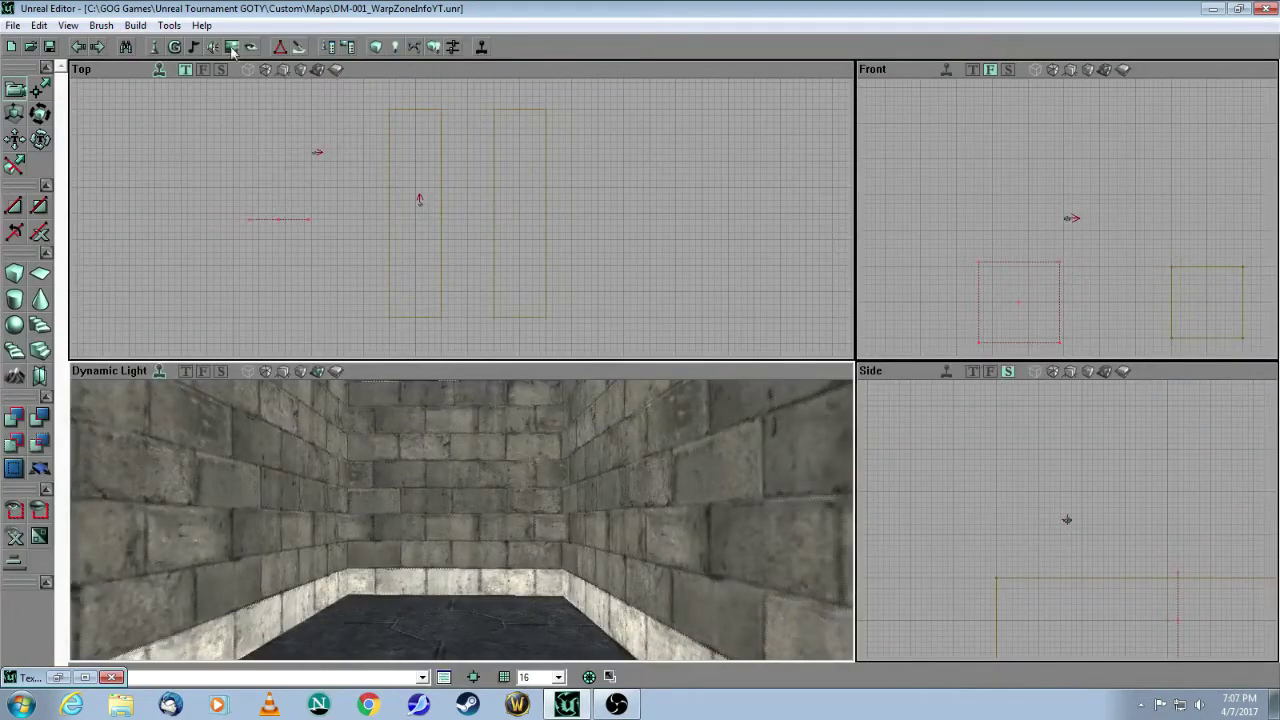
# Browse the Wall group of the UTtech1 texture package for the brick textures, and return to the level editor
pyautogui.click(231, 47)
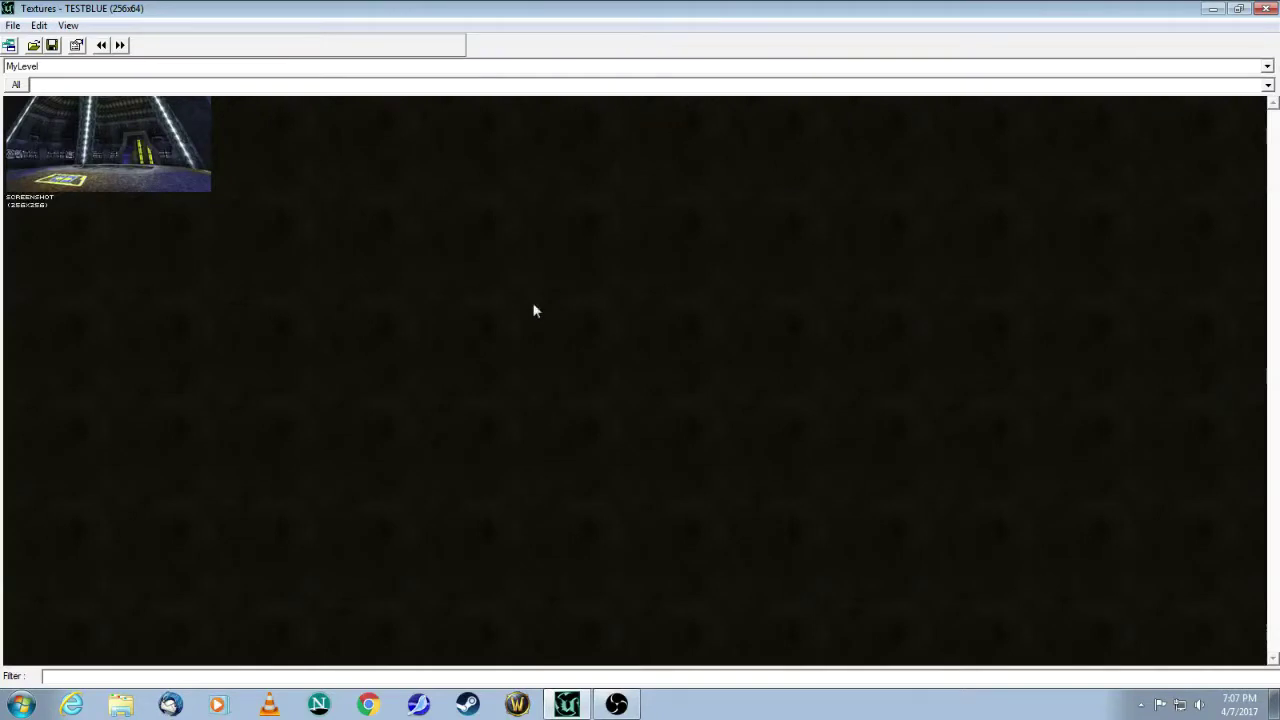
pyautogui.click(64, 68)
pyautogui.click(53, 256)
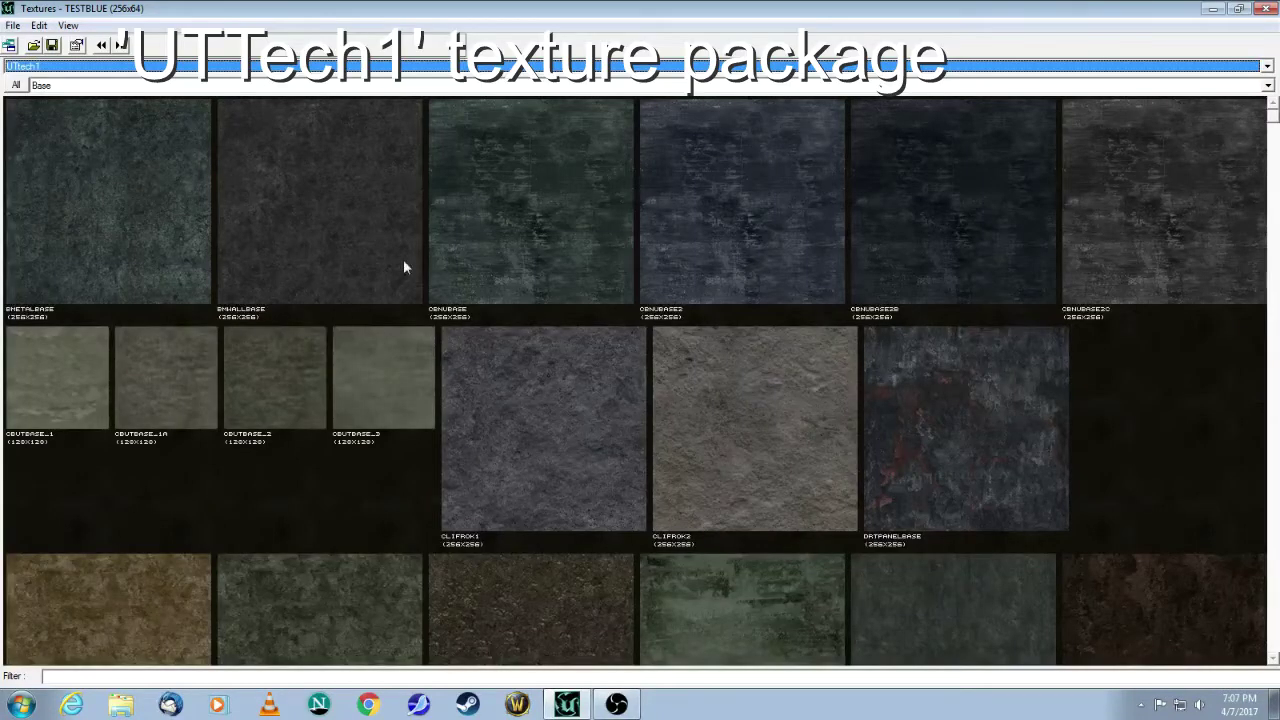
pyautogui.click(130, 85)
pyautogui.click(97, 211)
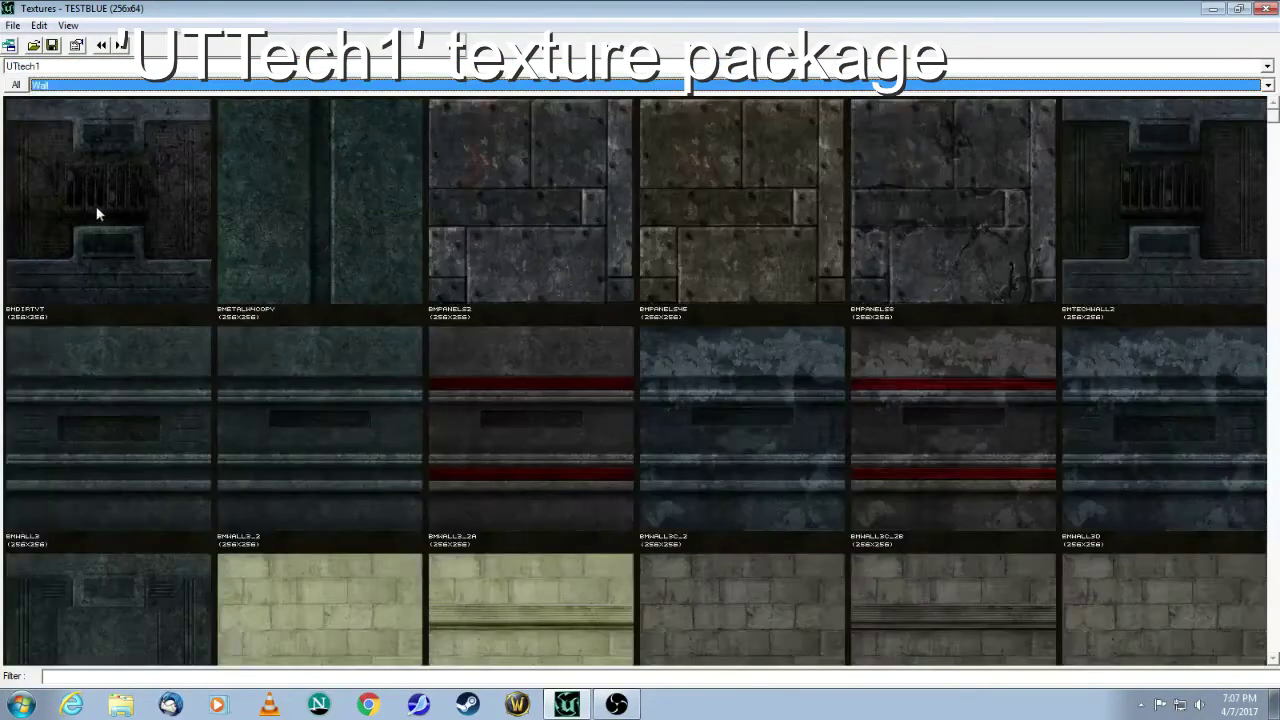
pyautogui.click(1273, 659)
pyautogui.scroll(-3, 1273, 659)
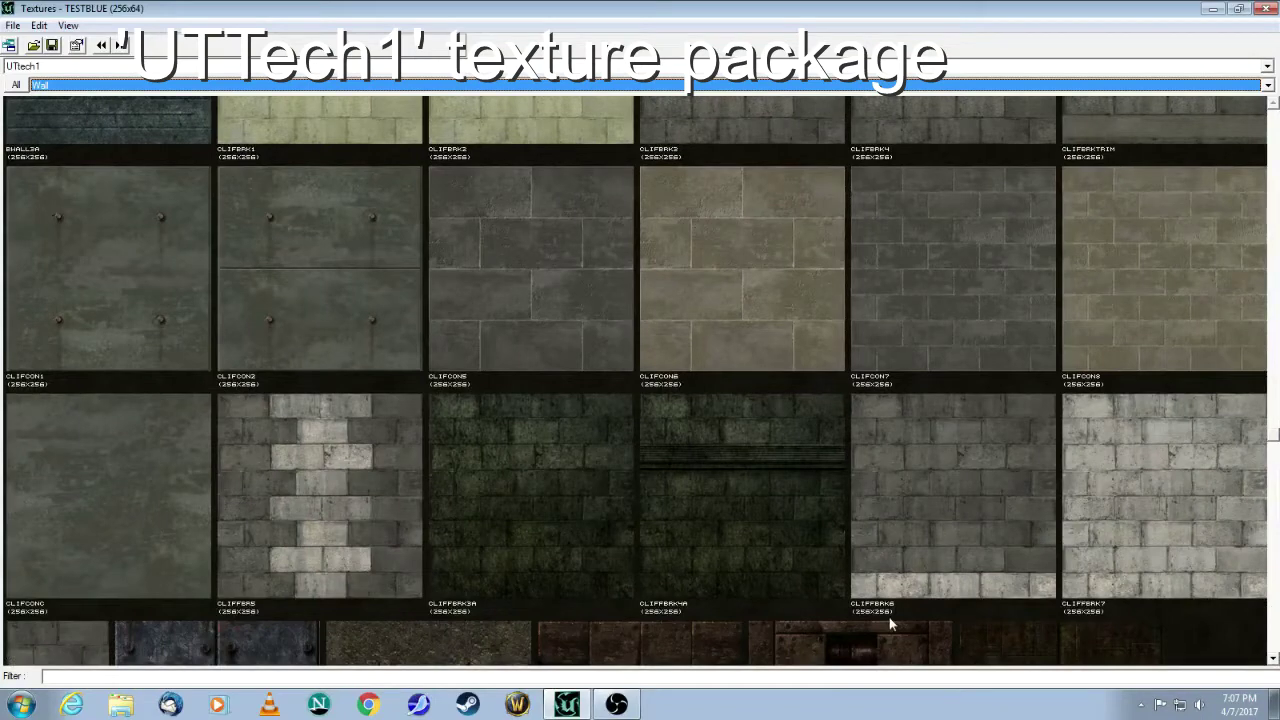
pyautogui.click(560, 704)
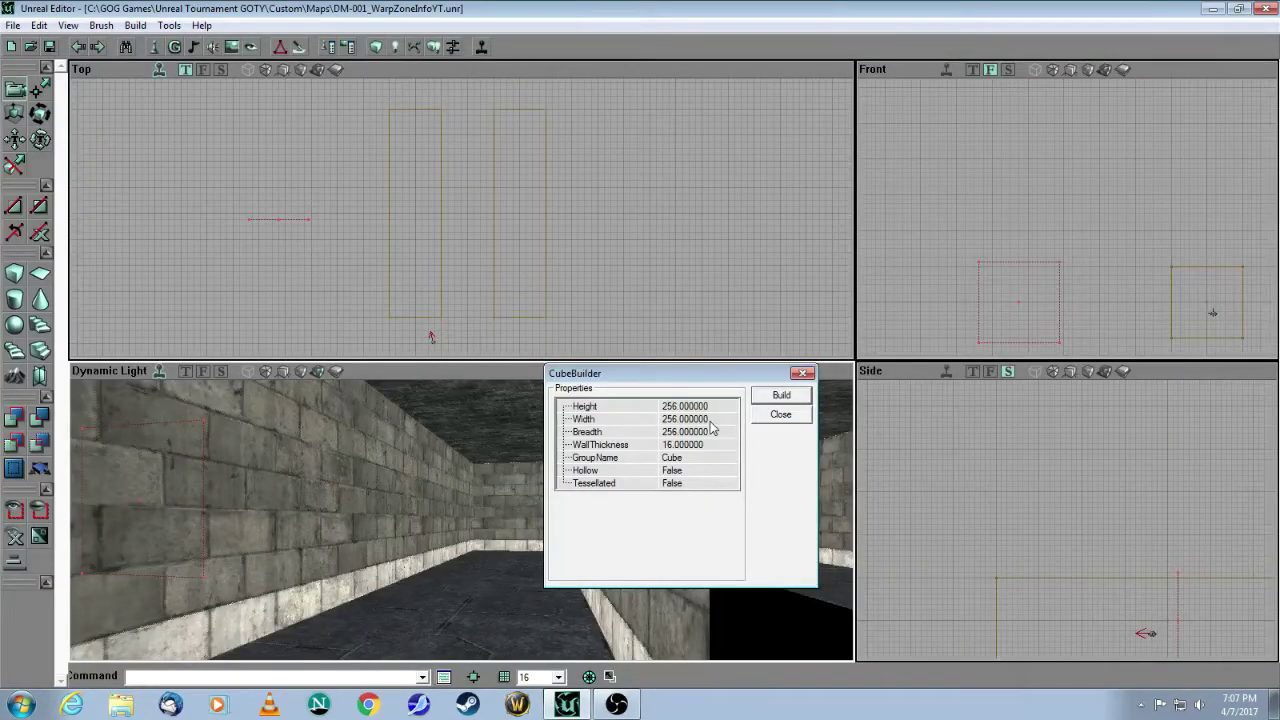
# Set the cube builder's width to 1024, check its breadth and height, and close it without building
pyautogui.click(710, 419)
pyautogui.write('1024')
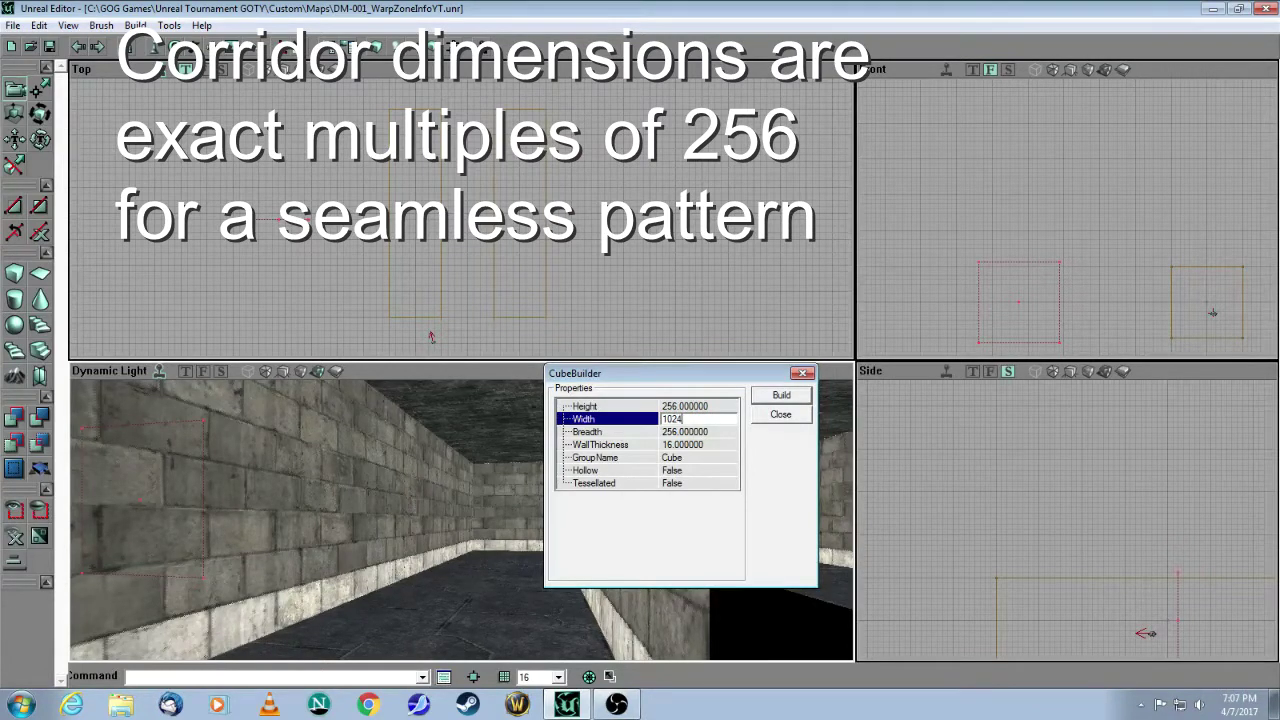
pyautogui.click(719, 432)
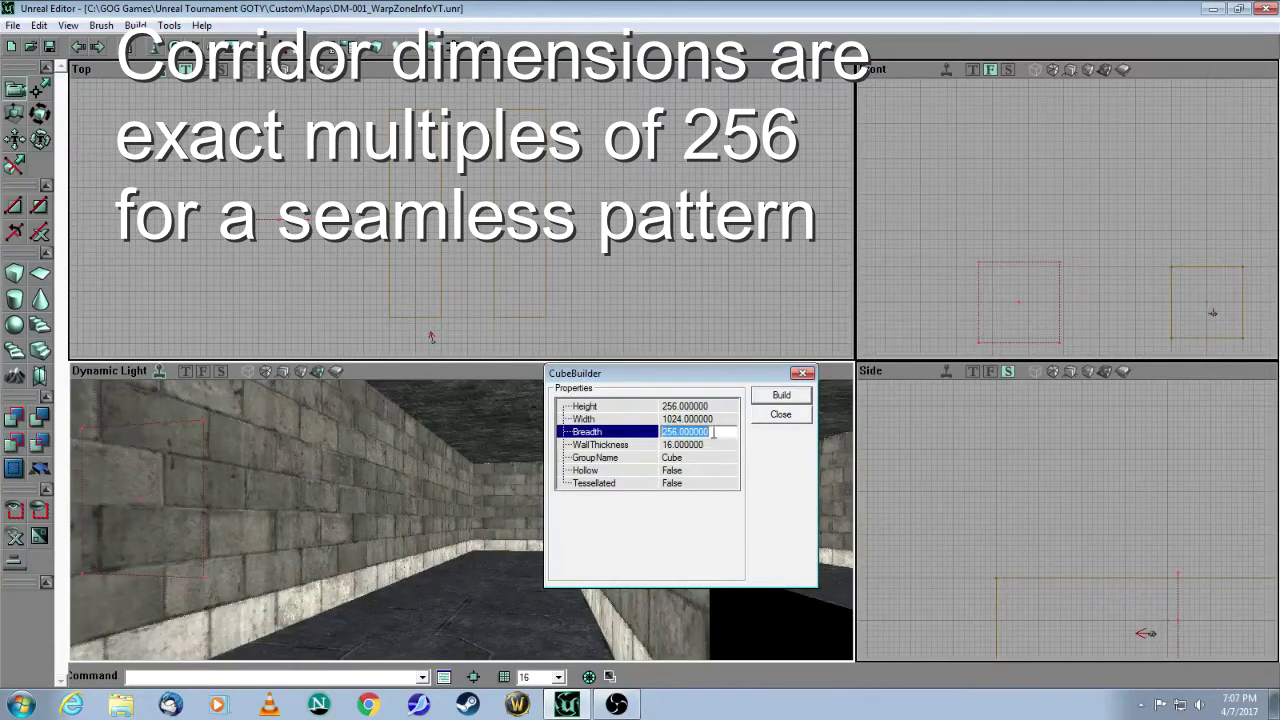
pyautogui.click(722, 406)
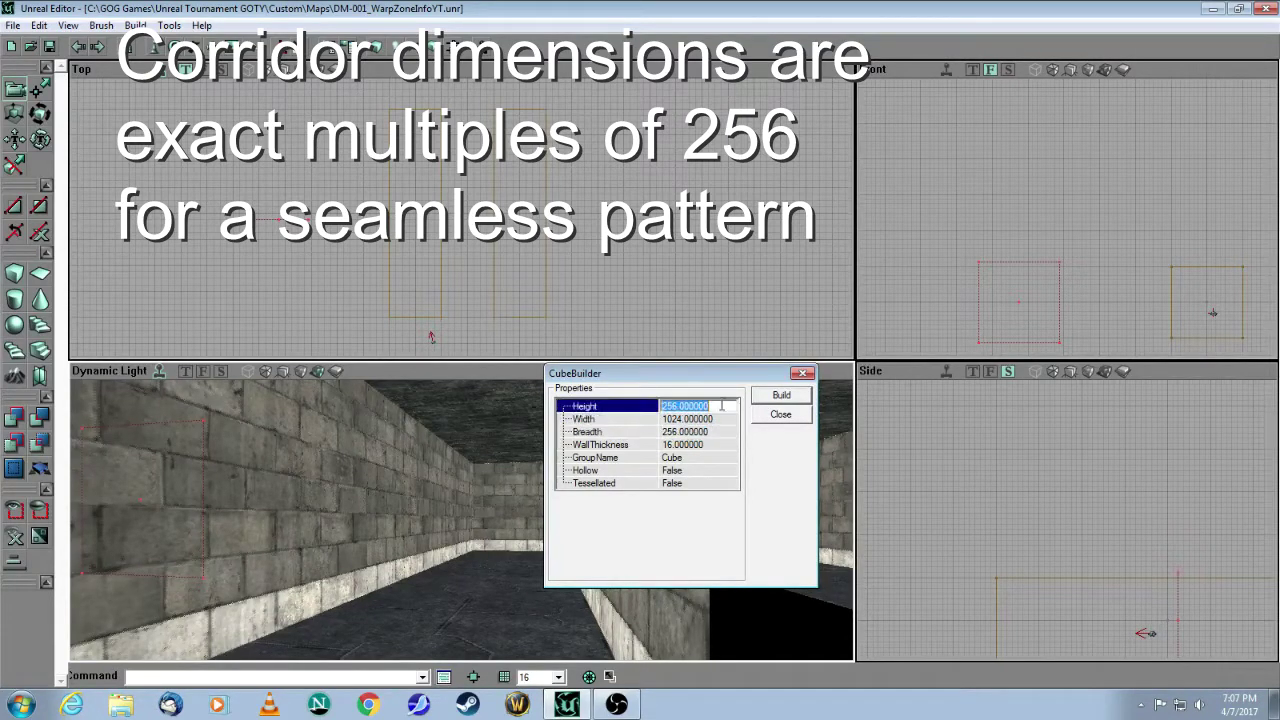
pyautogui.click(781, 415)
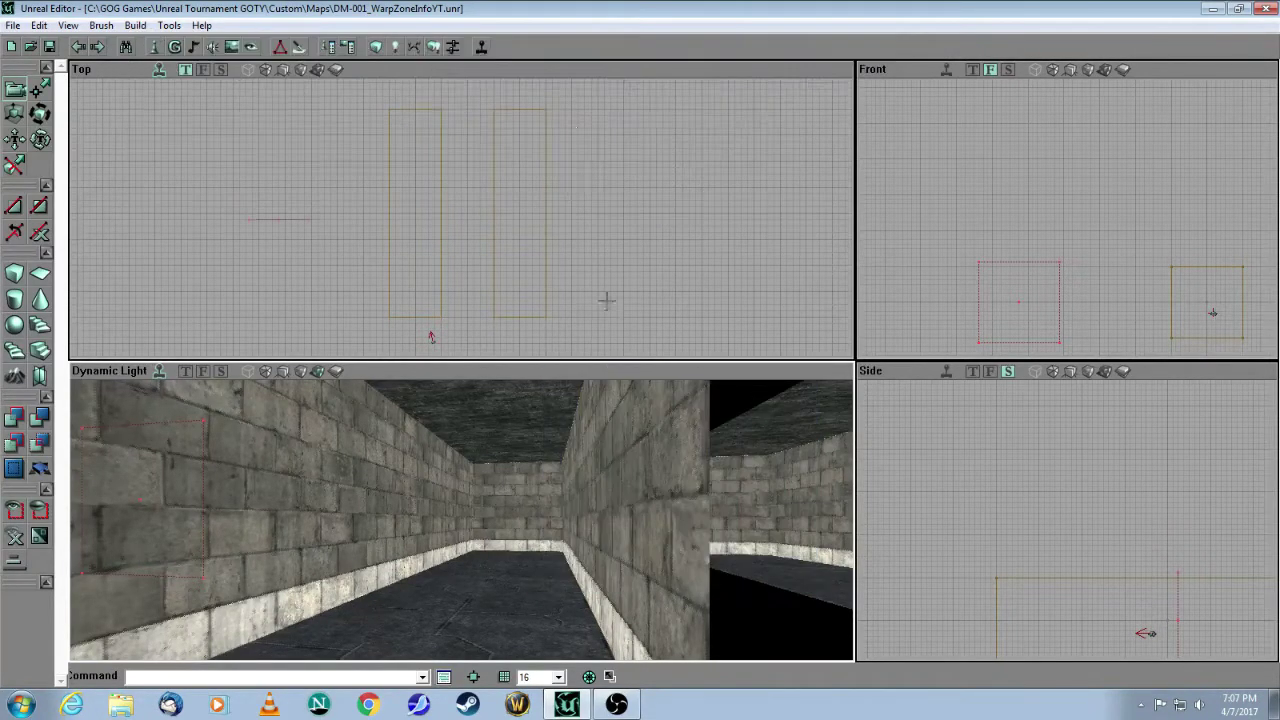
# Select the first corridor's brush and surfaces, and inspect the brick pattern along its walls from inside
pyautogui.click(443, 226)
pyautogui.moveTo(504, 497)
pyautogui.mouseDown()
pyautogui.moveTo(478, 452)
pyautogui.moveTo(508, 485)
pyautogui.moveTo(460, 560)
pyautogui.moveTo(450, 618)
pyautogui.mouseUp()
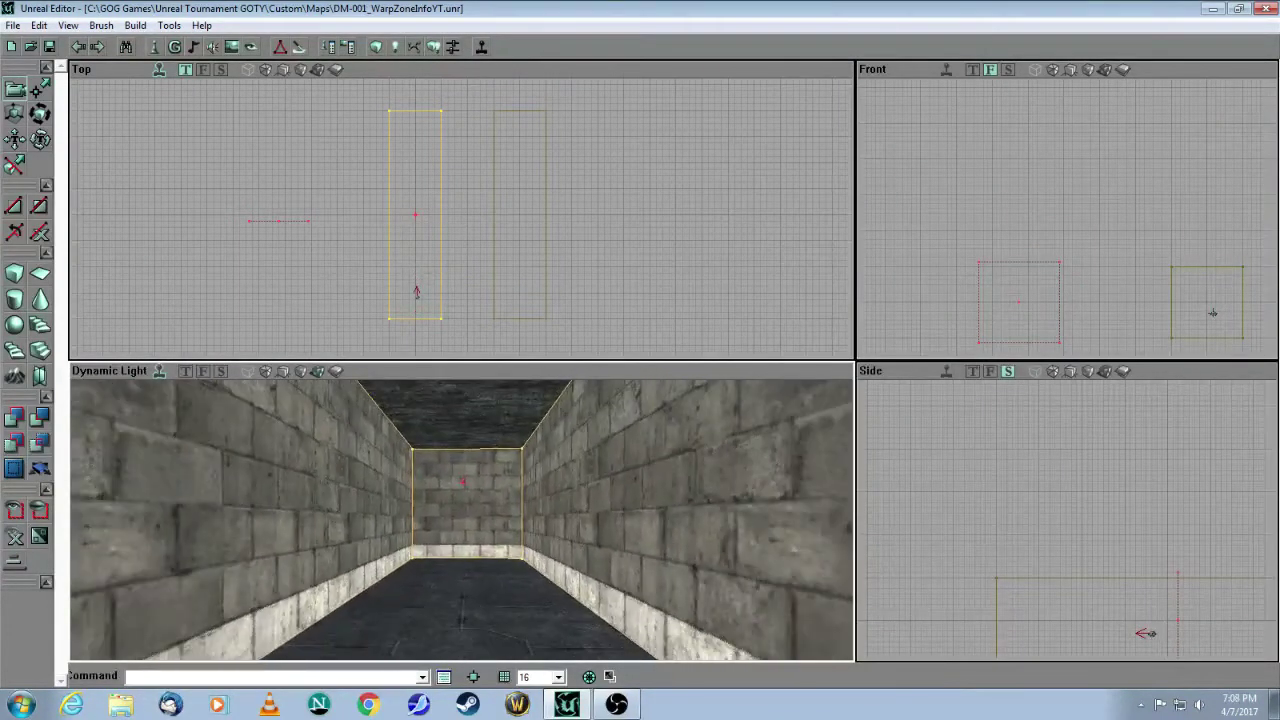
pyautogui.click(476, 607)
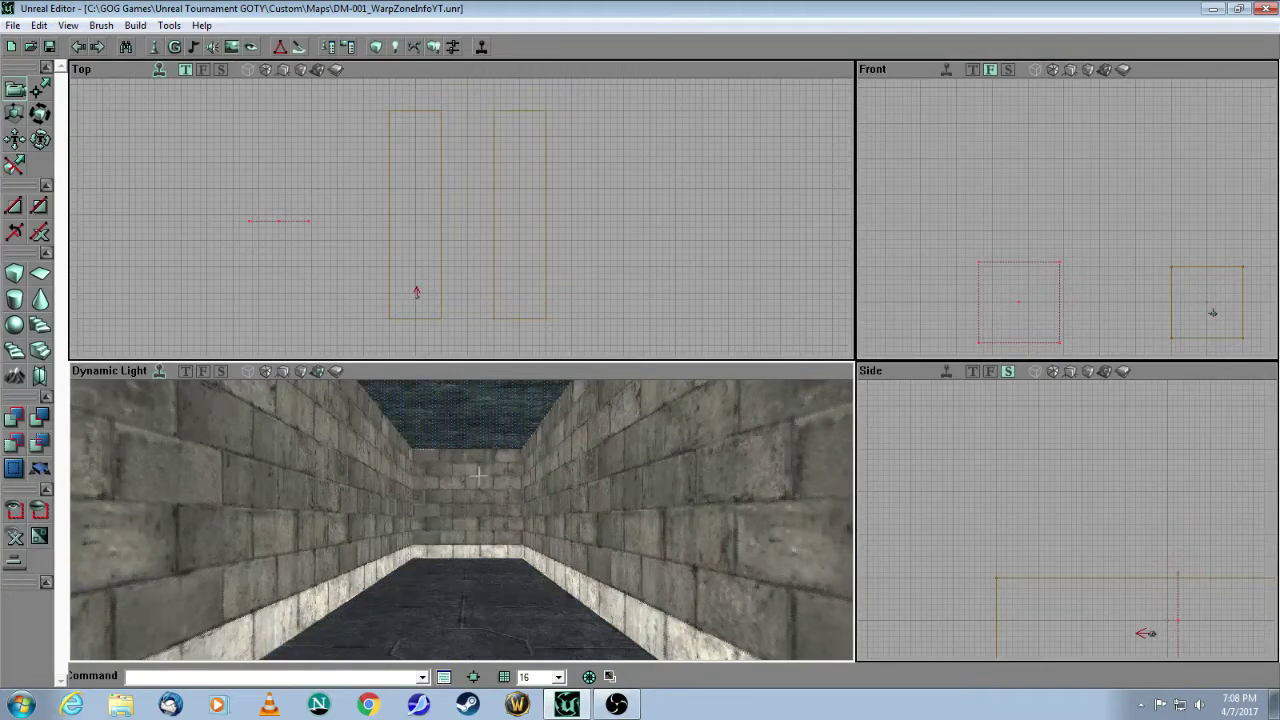
pyautogui.moveTo(485, 618)
pyautogui.mouseDown()
pyautogui.moveTo(480, 520)
pyautogui.moveTo(500, 655)
pyautogui.moveTo(500, 560)
pyautogui.moveTo(525, 500)
pyautogui.moveTo(565, 550)
pyautogui.moveTo(650, 610)
pyautogui.mouseUp()
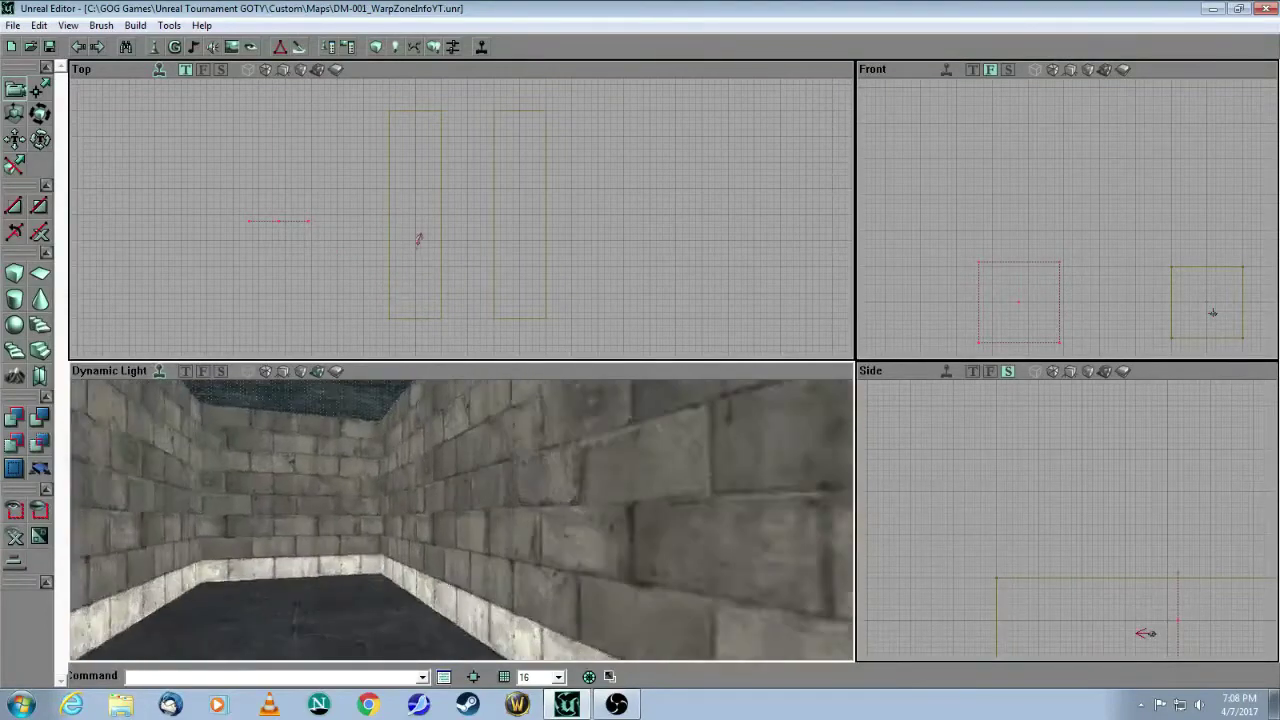
pyautogui.moveTo(650, 610); pyautogui.dragTo(640, 530)
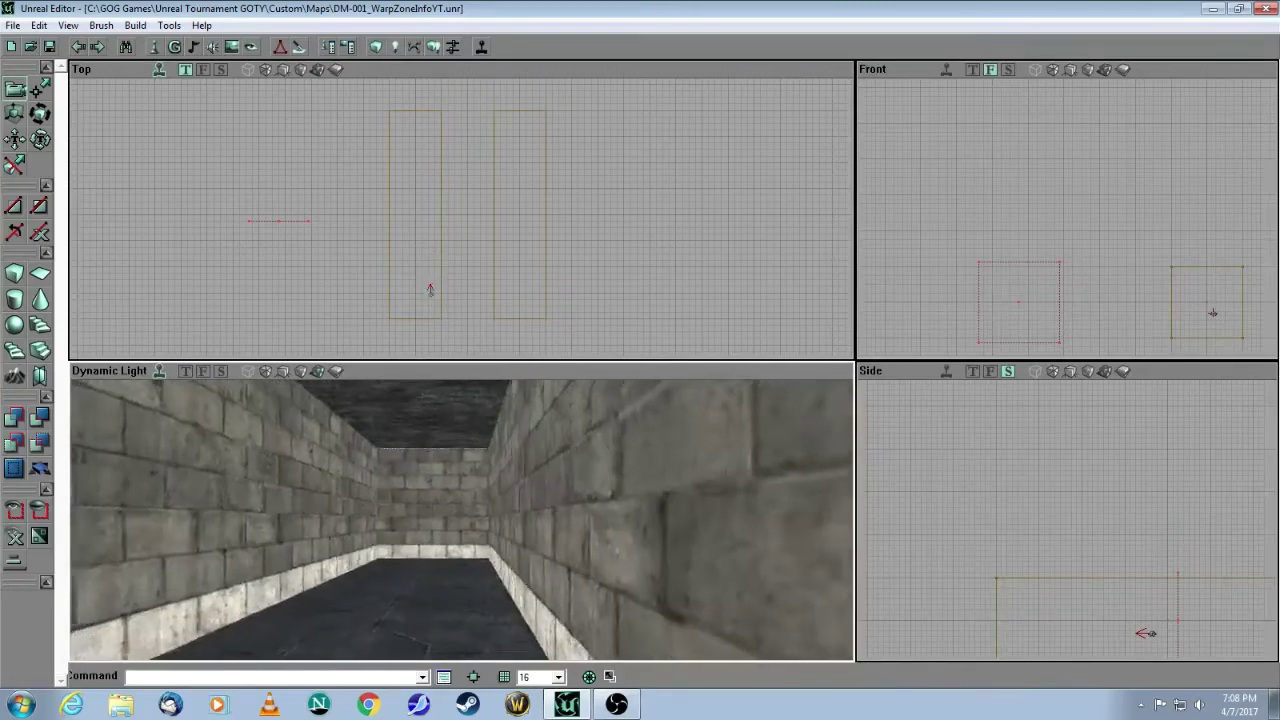
pyautogui.moveTo(490, 470)
pyautogui.mouseDown()
pyautogui.moveTo(480, 500)
pyautogui.moveTo(490, 460)
pyautogui.mouseUp()
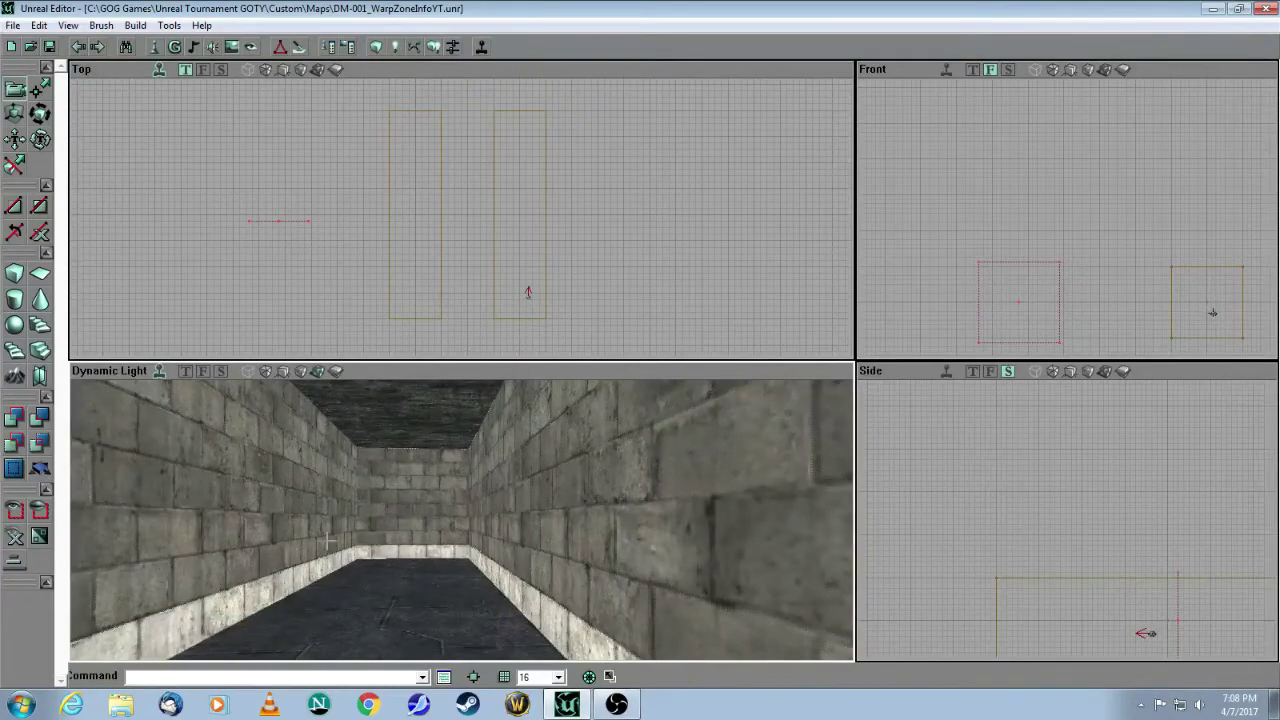
pyautogui.moveTo(508, 543); pyautogui.dragTo(470, 550)
pyautogui.moveTo(470, 500); pyautogui.dragTo(470, 590)
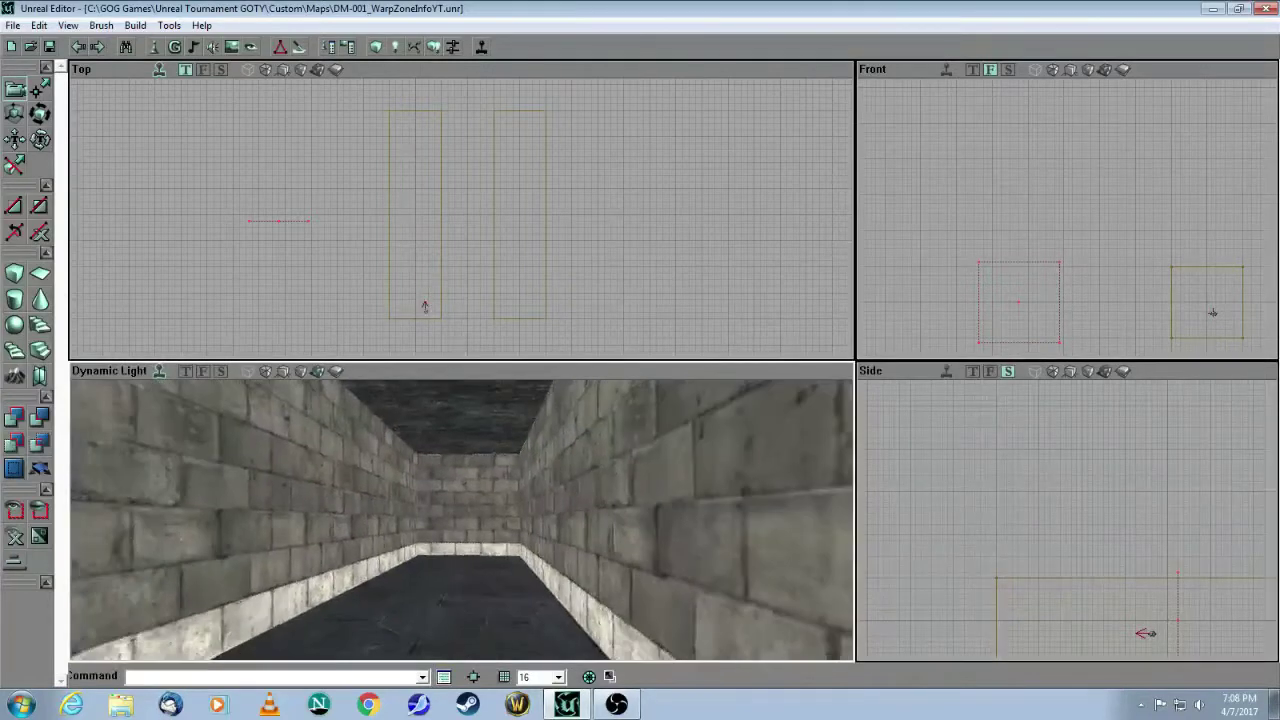
pyautogui.moveTo(460, 520)
pyautogui.mouseDown()
pyautogui.moveTo(440, 570)
pyautogui.moveTo(400, 610)
pyautogui.moveTo(370, 470)
pyautogui.moveTo(410, 440)
pyautogui.moveTo(450, 500)
pyautogui.moveTo(500, 530)
pyautogui.moveTo(470, 470)
pyautogui.moveTo(460, 570)
pyautogui.moveTo(460, 465)
pyautogui.moveTo(460, 590)
pyautogui.moveTo(440, 590)
pyautogui.moveTo(380, 520)
pyautogui.moveTo(440, 510)
pyautogui.mouseUp()
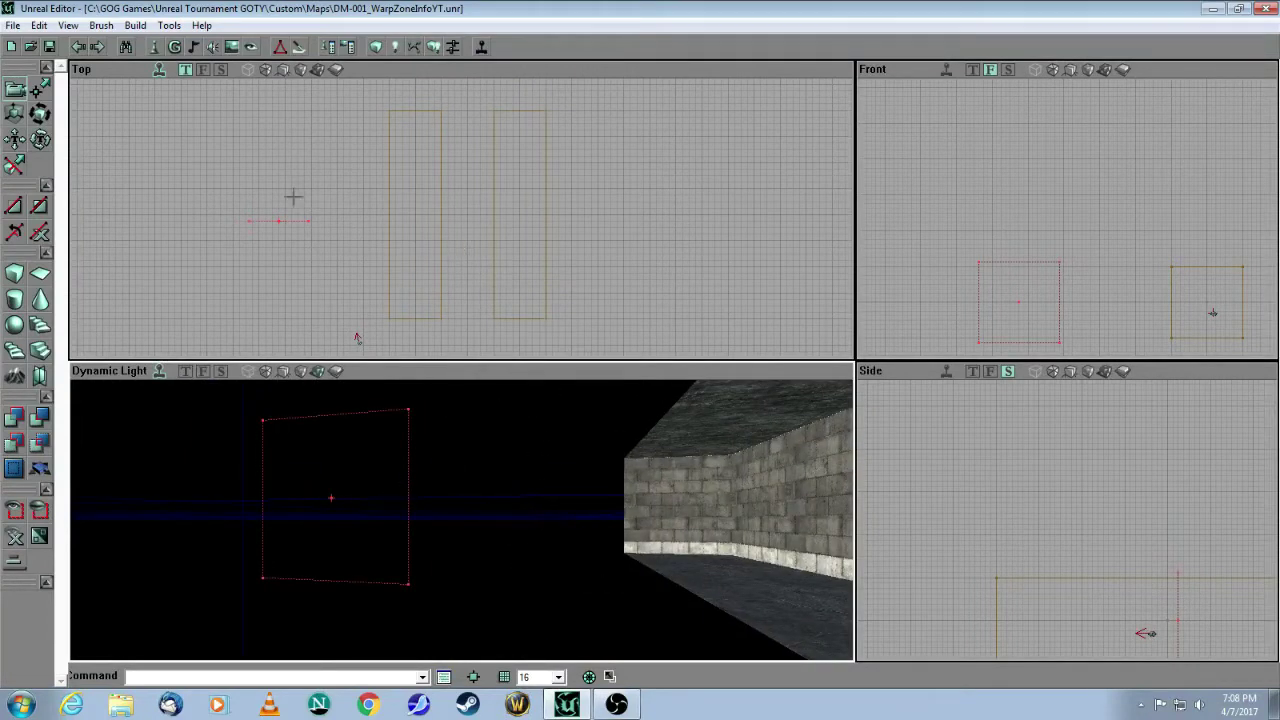
# Set the sheet builder's height and width to 288 and close it without building
pyautogui.rightClick(42, 281)
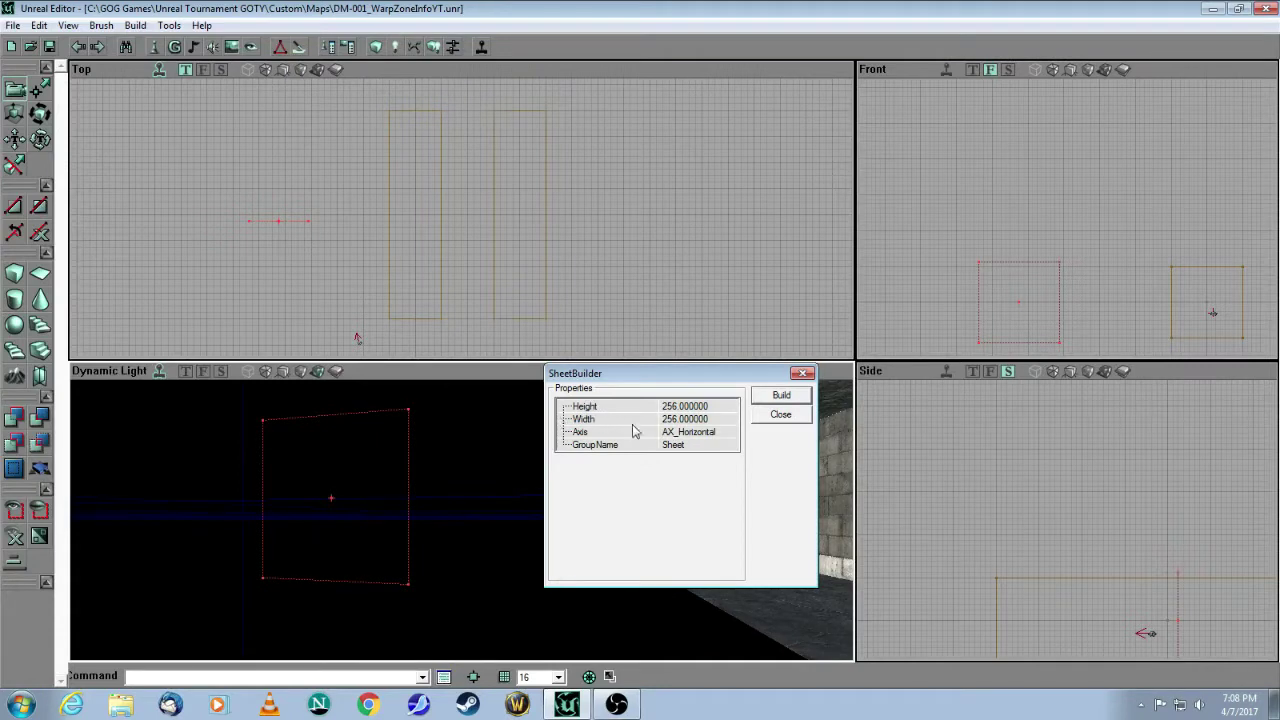
pyautogui.click(700, 407)
pyautogui.click(705, 407)
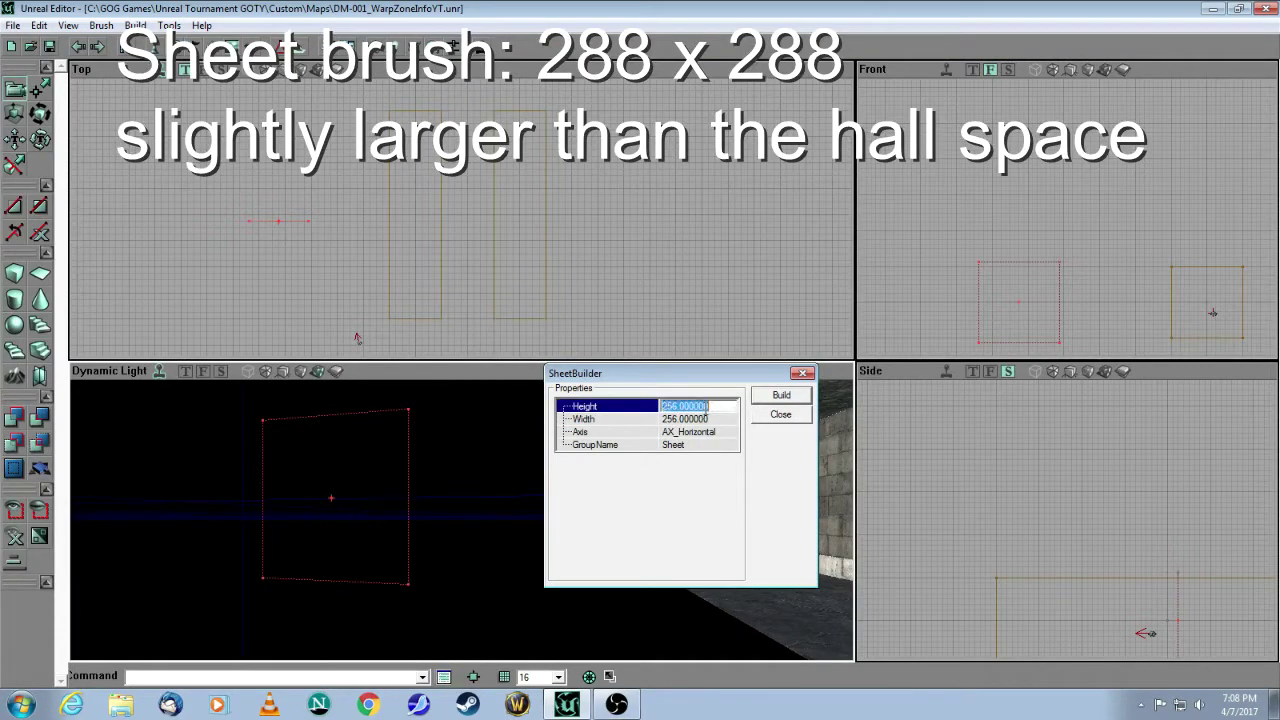
pyautogui.write('288')
pyautogui.click(695, 419)
pyautogui.write('2')
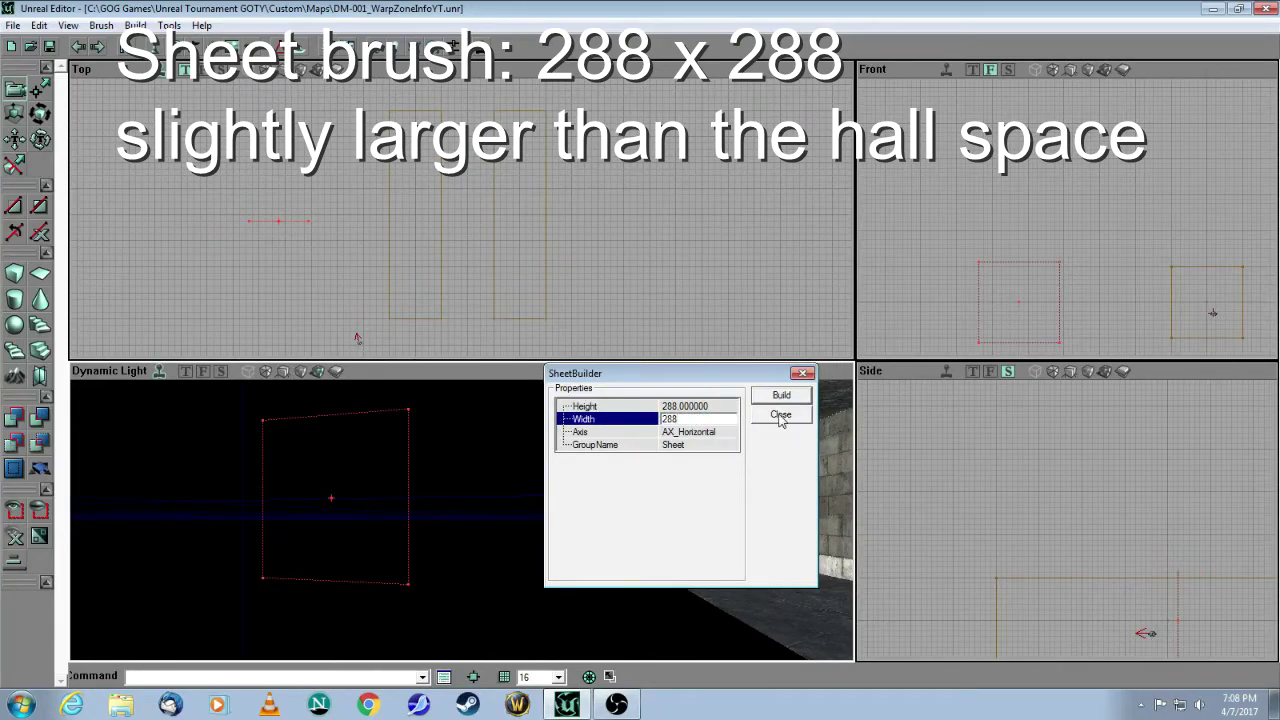
pyautogui.click(773, 418)
# Move the red sheet brush into the first corridor, centred on its cross-section and about 64 units from the far end wall
pyautogui.moveTo(483, 510)
pyautogui.mouseDown()
pyautogui.moveTo(517, 530)
pyautogui.moveTo(650, 500)
pyautogui.moveTo(466, 450)
pyautogui.moveTo(397, 460)
pyautogui.mouseUp()
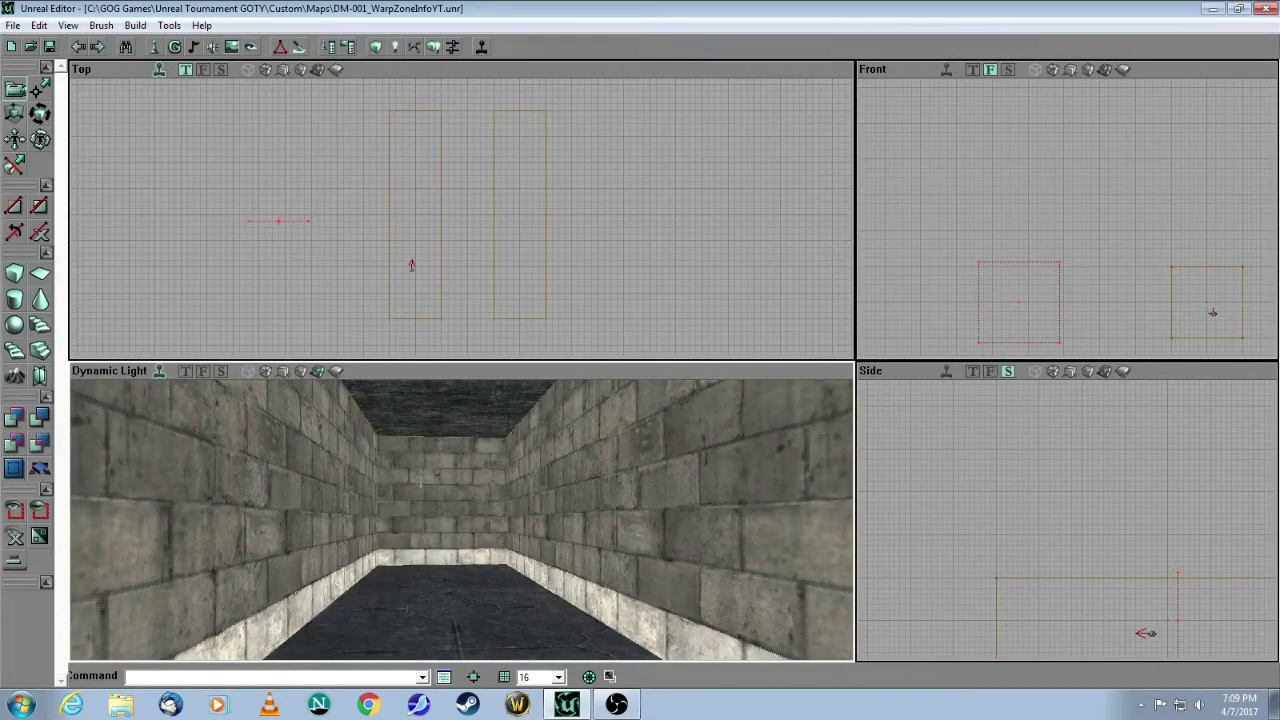
pyautogui.moveTo(416, 294); pyautogui.dragTo(457, 346)
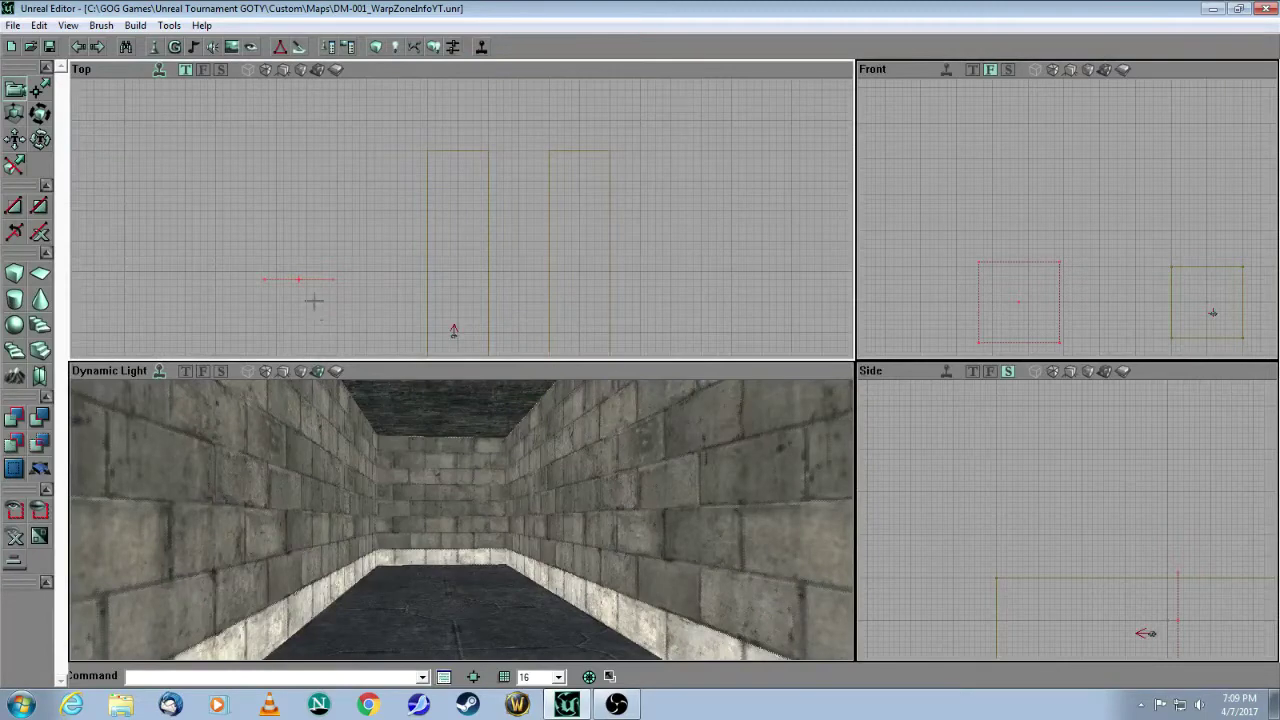
pyautogui.keyDown('ctrl'); pyautogui.moveTo(318, 283); pyautogui.dragTo(342, 275); pyautogui.keyUp('ctrl')
pyautogui.moveTo(454, 200); pyautogui.dragTo(450, 335)
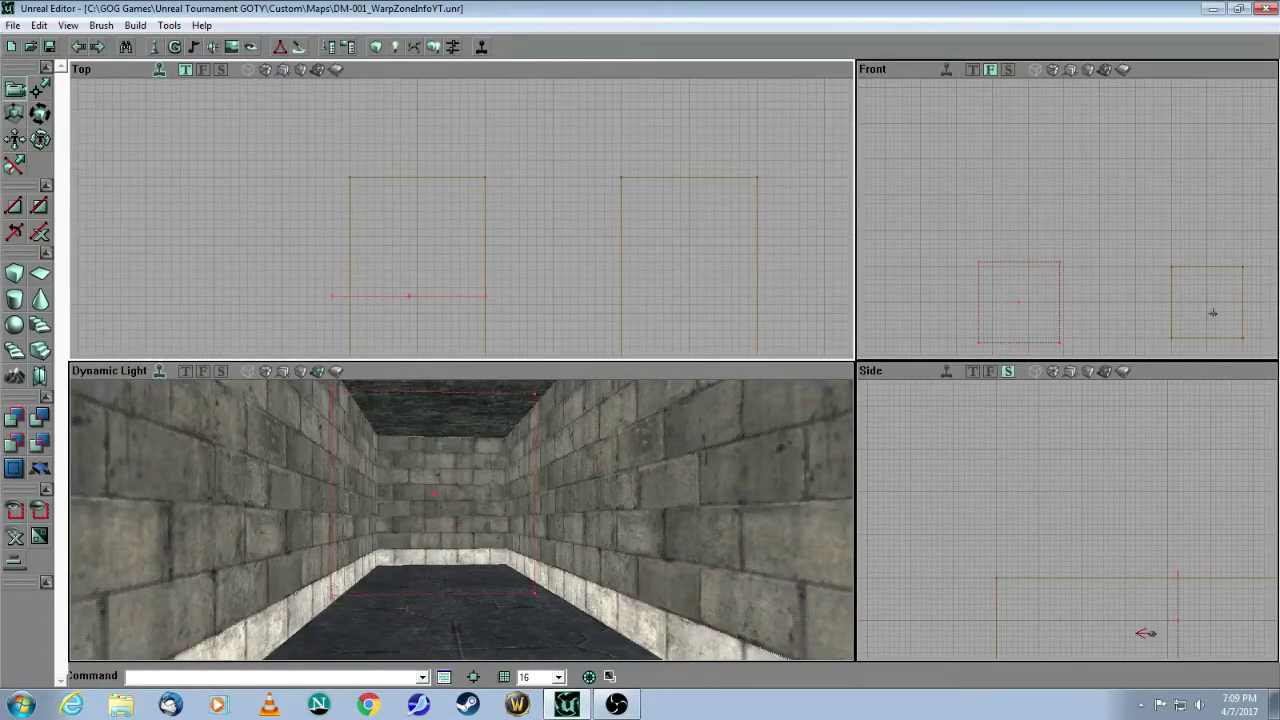
pyautogui.scroll(5, 374, 292)
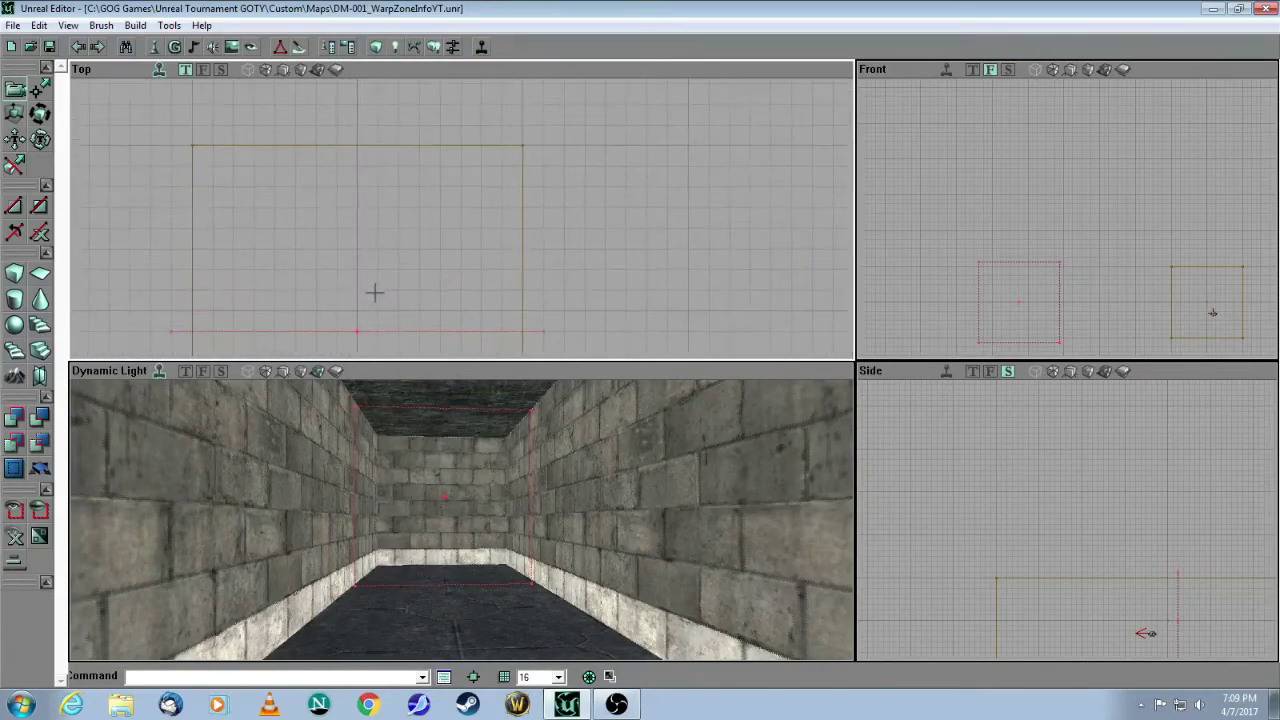
pyautogui.moveTo(420, 480); pyautogui.dragTo(425, 410)
pyautogui.moveTo(991, 306); pyautogui.dragTo(954, 298)
pyautogui.moveTo(1169, 304); pyautogui.dragTo(1021, 213)
pyautogui.moveTo(1020, 500); pyautogui.dragTo(1092, 389)
pyautogui.moveTo(1057, 520); pyautogui.dragTo(1060, 477)
pyautogui.moveTo(461, 520); pyautogui.dragTo(443, 428)
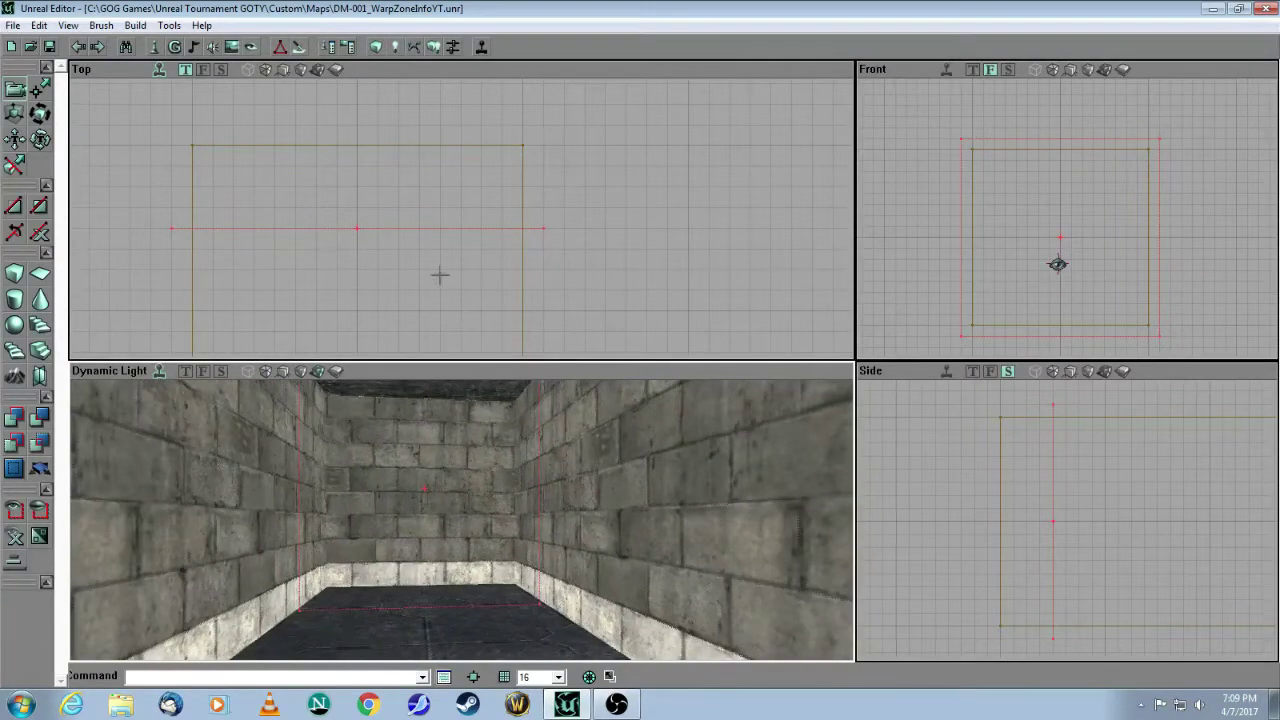
# Choose the TESTBLUE texture from the Deco group of the UTtech1 package and return to the level
pyautogui.click(232, 47)
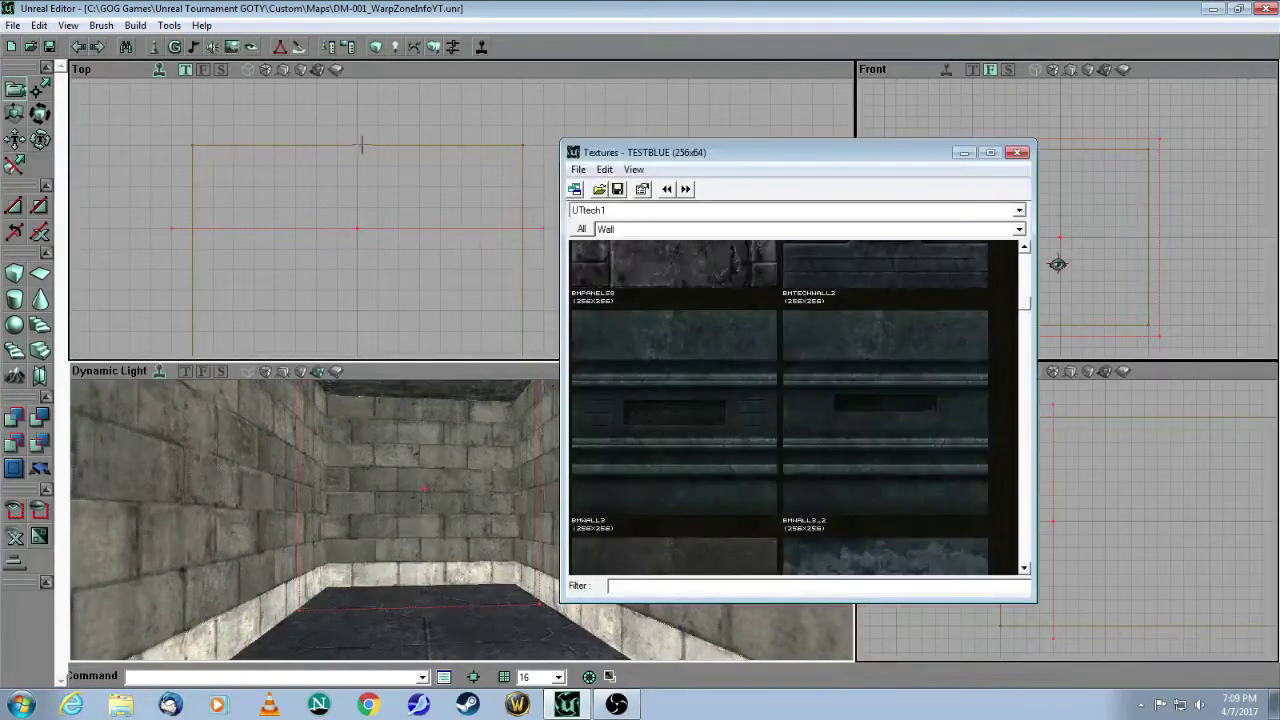
pyautogui.click(641, 232)
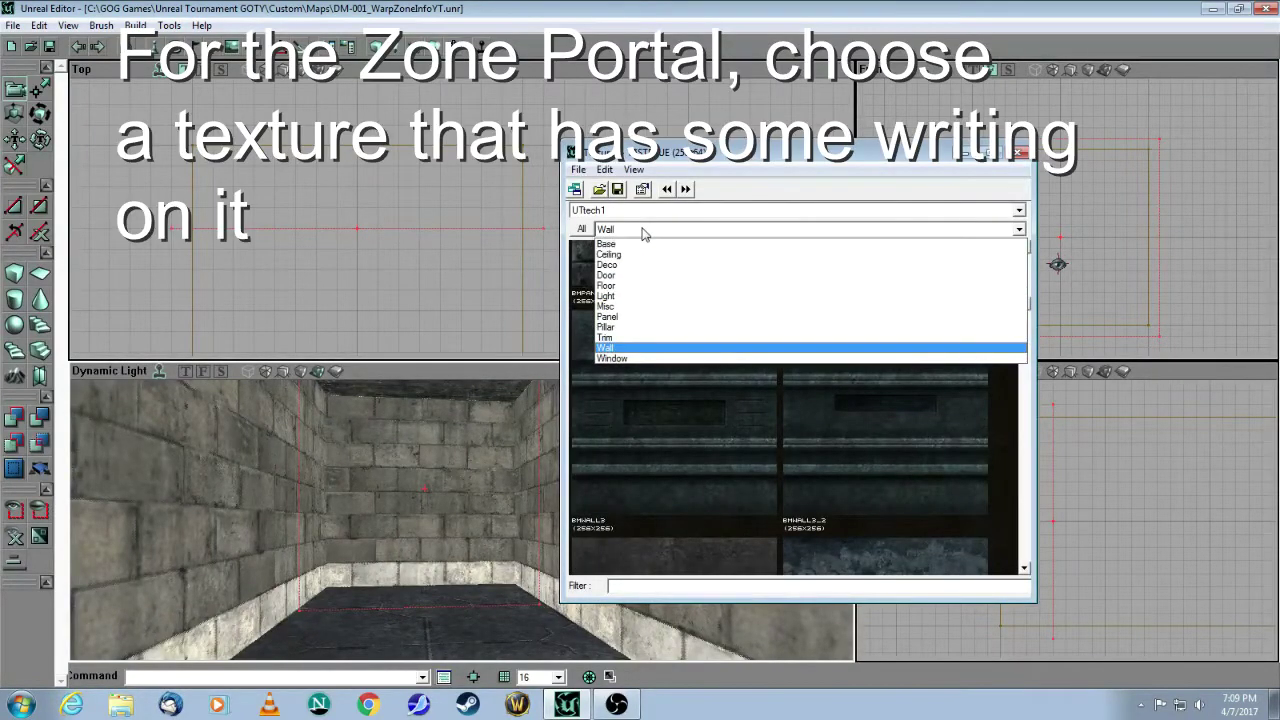
pyautogui.click(632, 265)
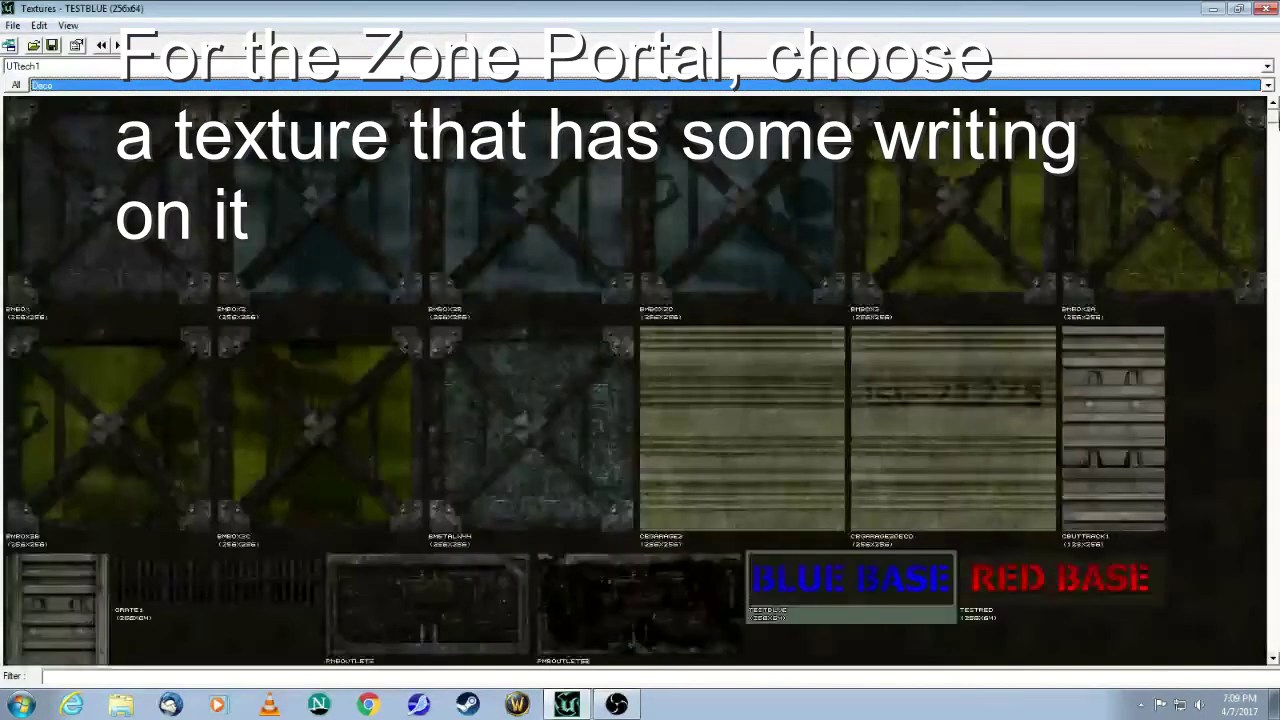
pyautogui.click(1038, 584)
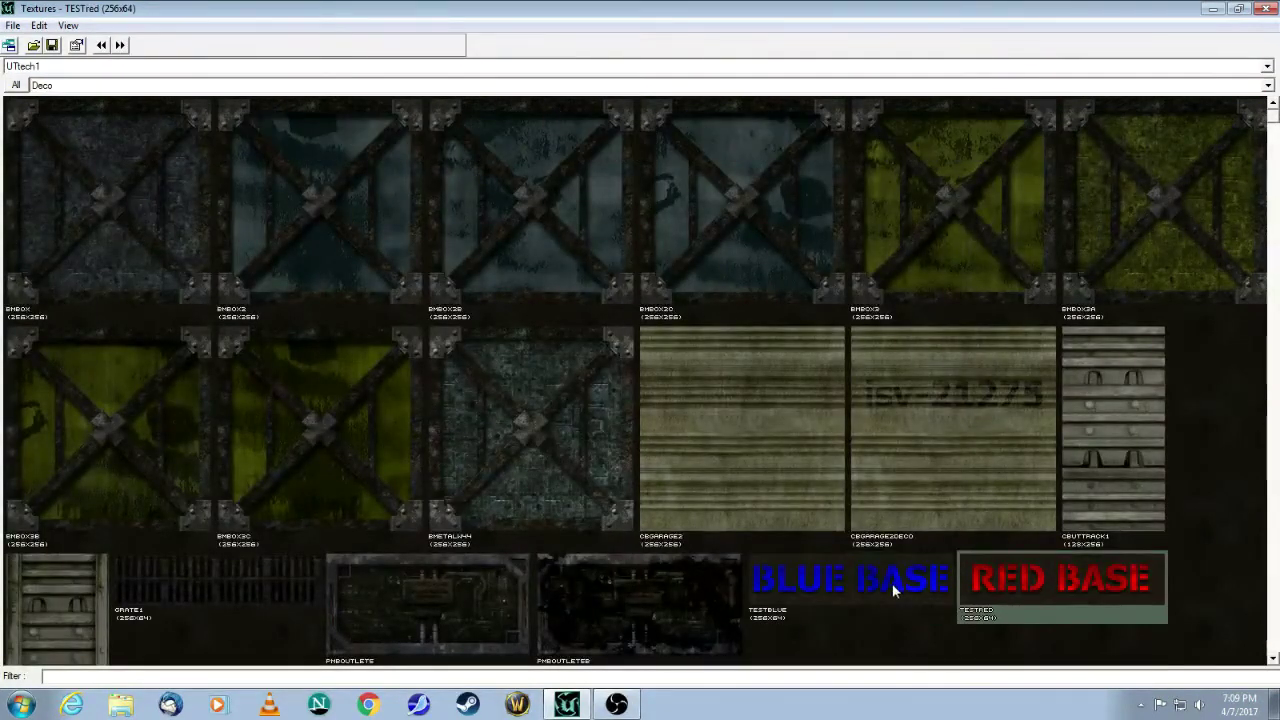
pyautogui.click(896, 581)
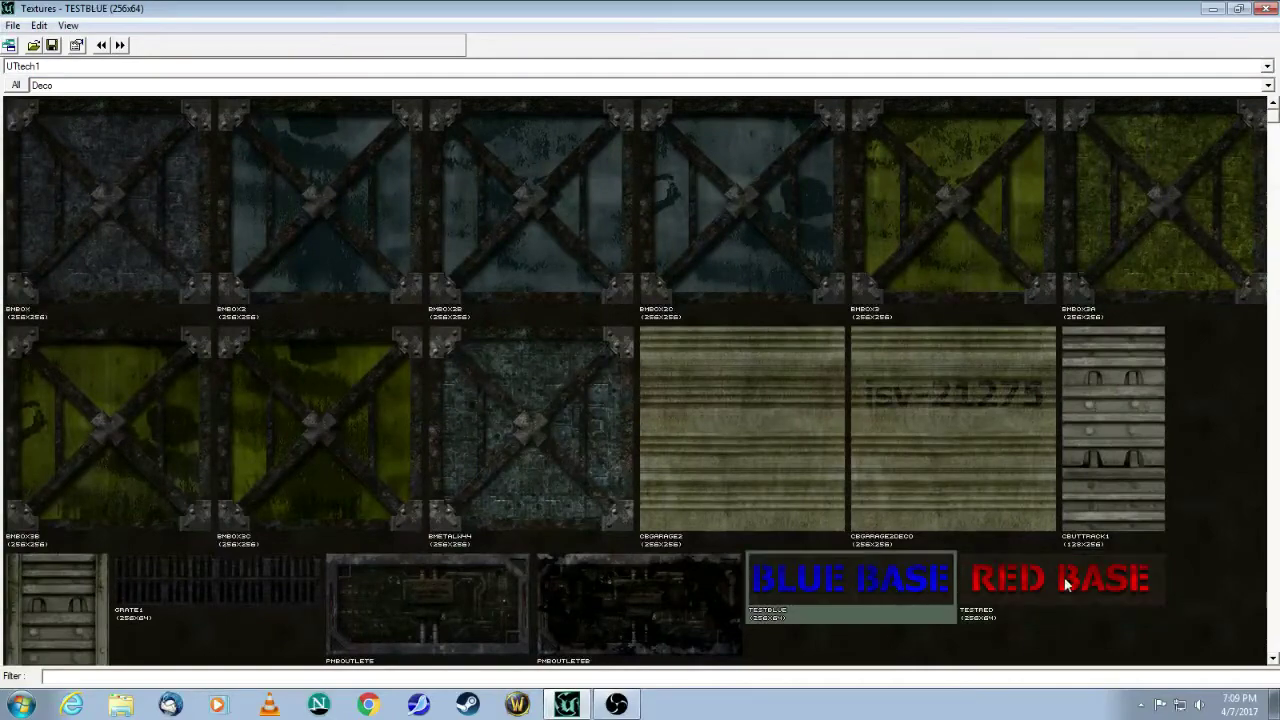
pyautogui.click(1212, 9)
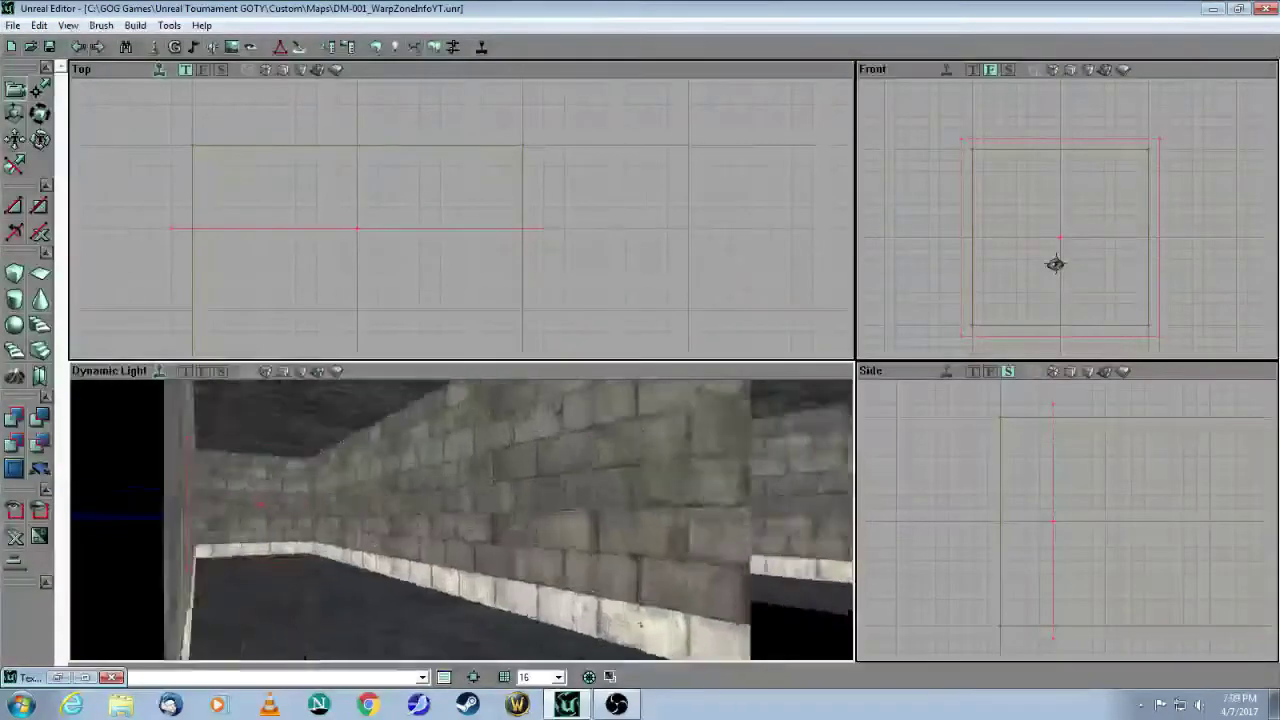
# Add the sheet as a special brush with the Zone Portal prefab inside the first corridor
pyautogui.moveTo(461, 519); pyautogui.dragTo(771, 469)
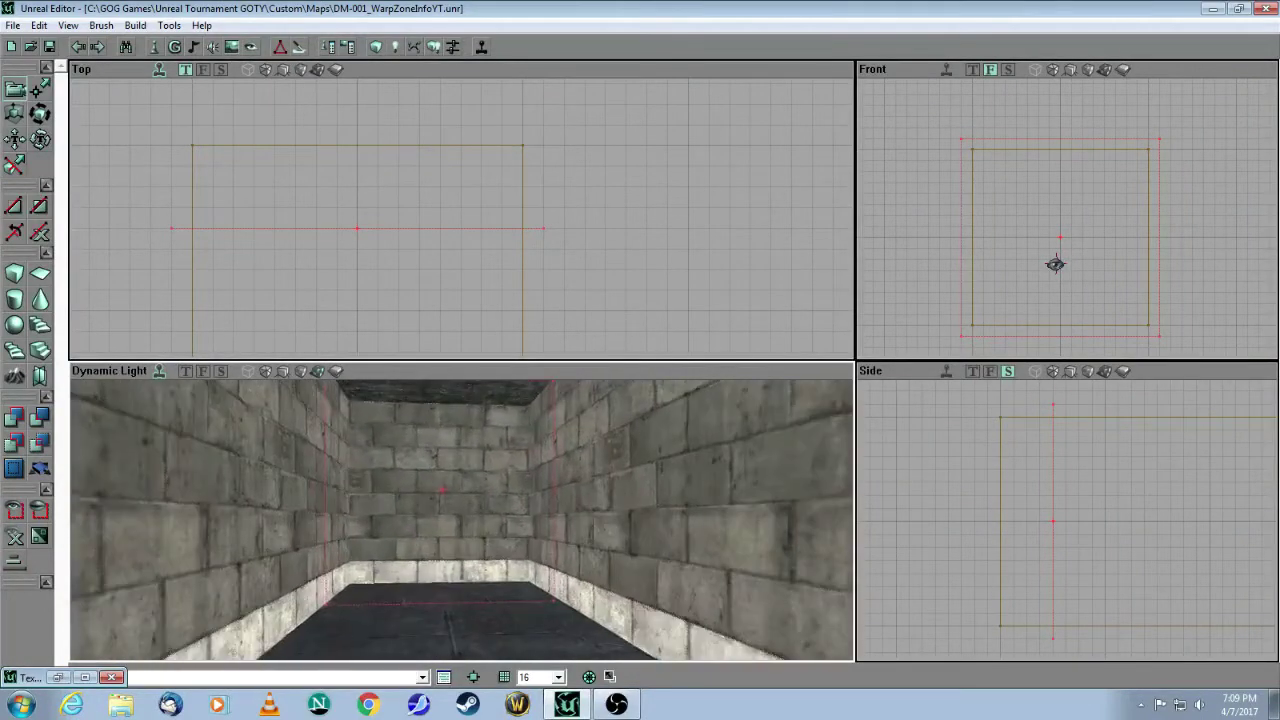
pyautogui.click(15, 470)
pyautogui.moveTo(699, 285); pyautogui.dragTo(823, 273)
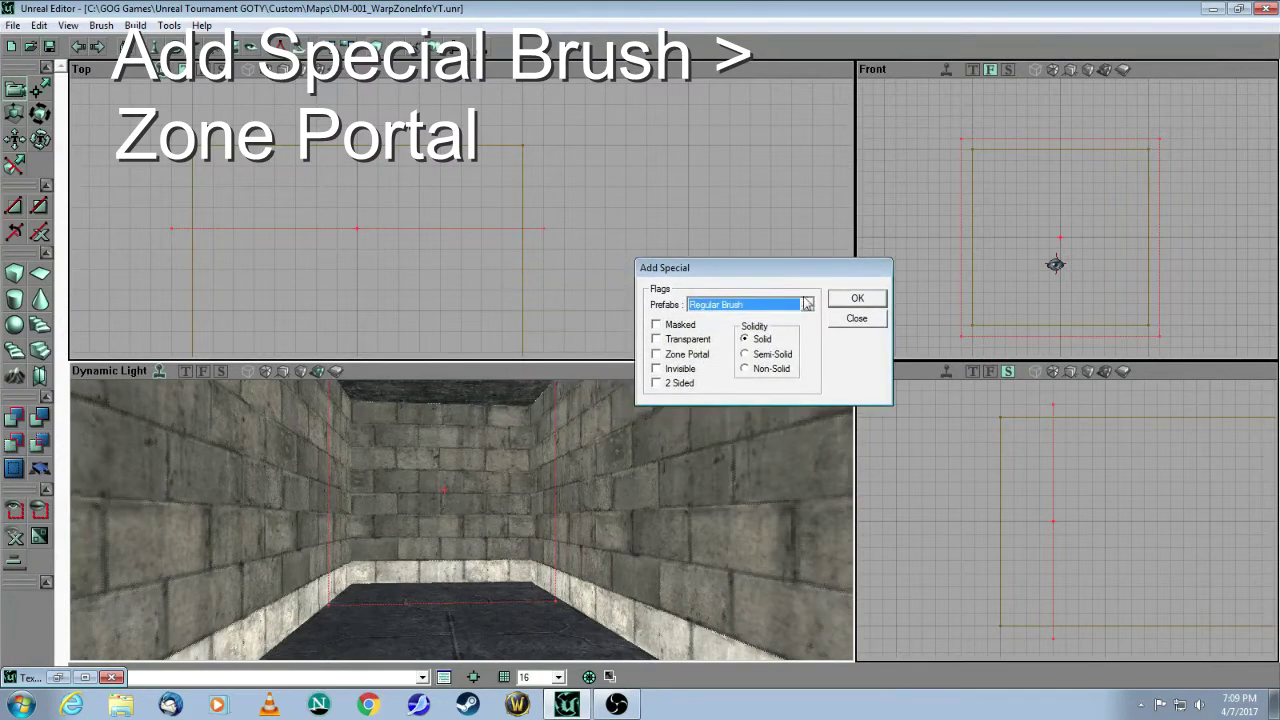
pyautogui.click(807, 304)
pyautogui.click(735, 392)
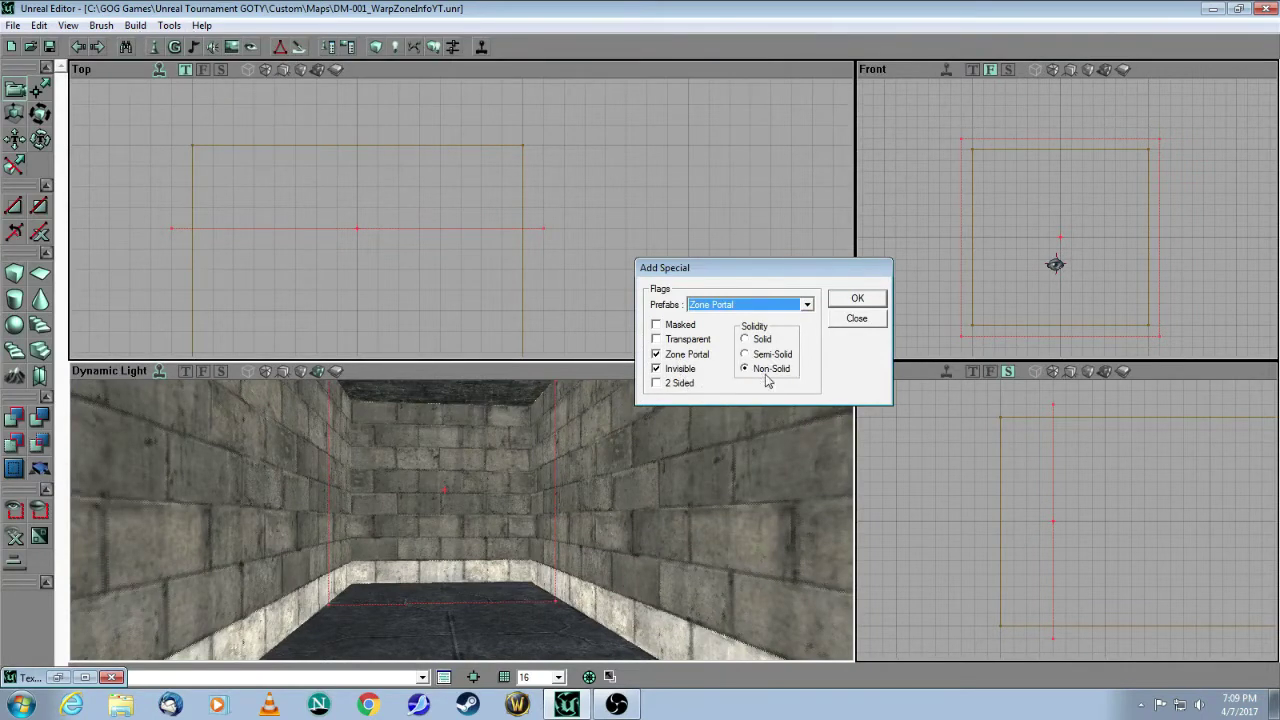
pyautogui.click(853, 299)
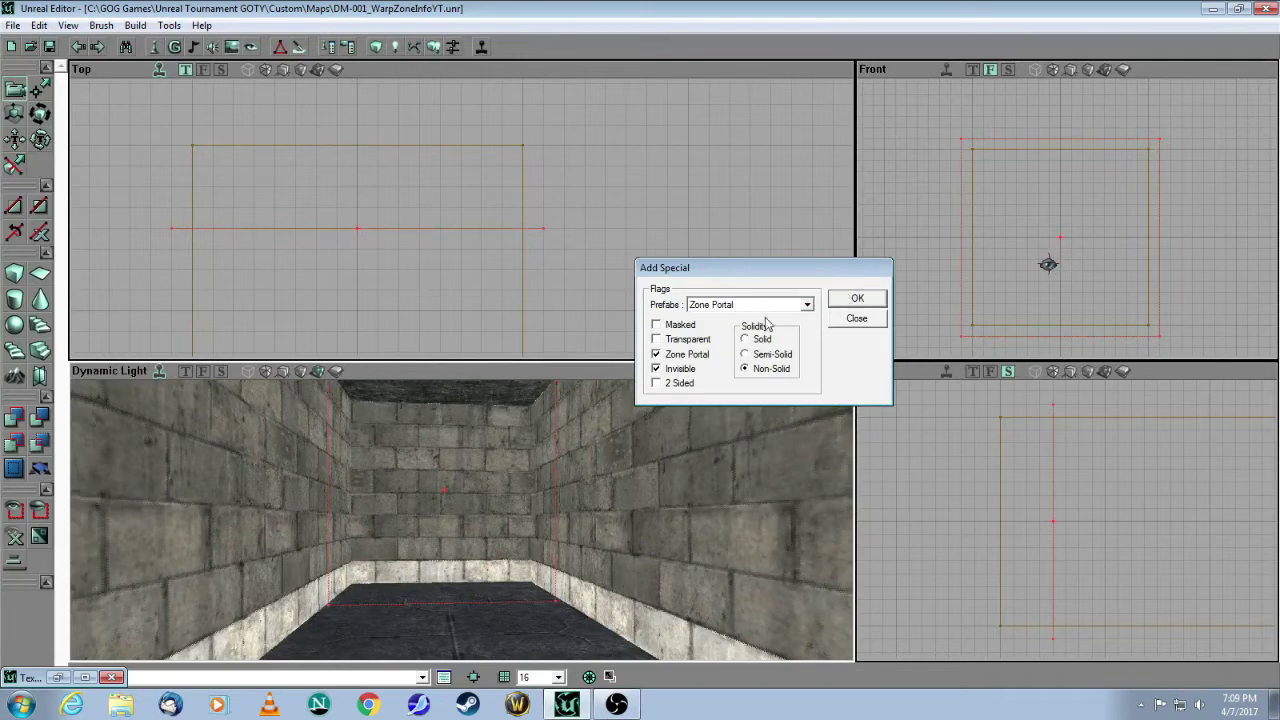
pyautogui.click(855, 319)
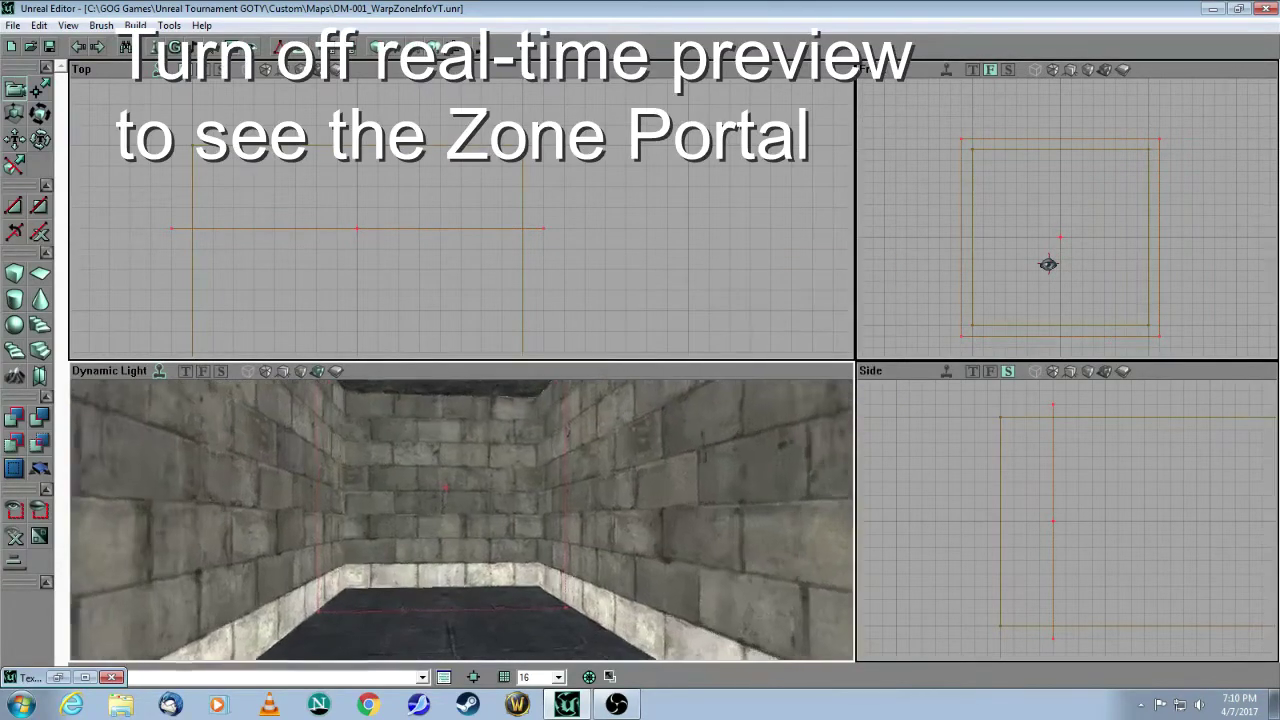
# Turn off real-time preview to view the portal sheet in the corridor, and switch the 3D view to Zone/Portal mode
pyautogui.moveTo(382, 484); pyautogui.dragTo(410, 505)
pyautogui.moveTo(410, 505); pyautogui.dragTo(410, 475, button='right')
pyautogui.moveTo(410, 475); pyautogui.dragTo(440, 510)
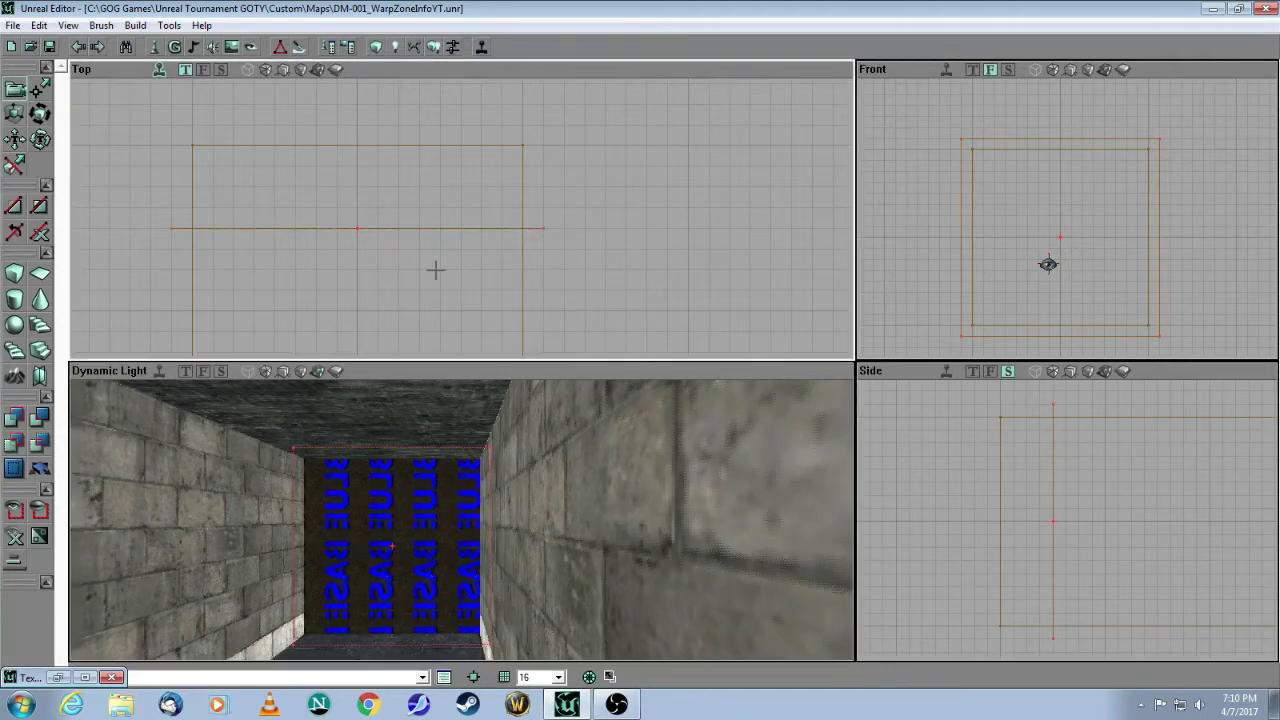
pyautogui.moveTo(436, 510); pyautogui.dragTo(360, 482)
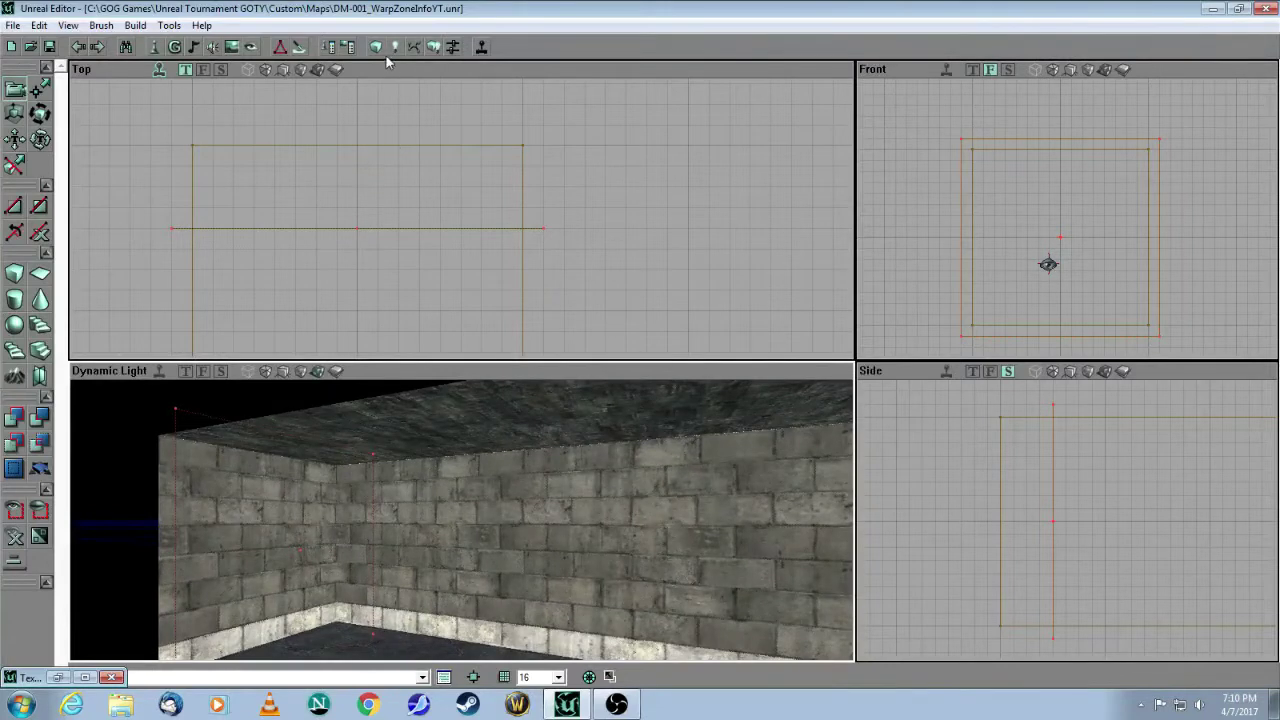
pyautogui.click(336, 371)
pyautogui.moveTo(411, 522); pyautogui.dragTo(357, 409)
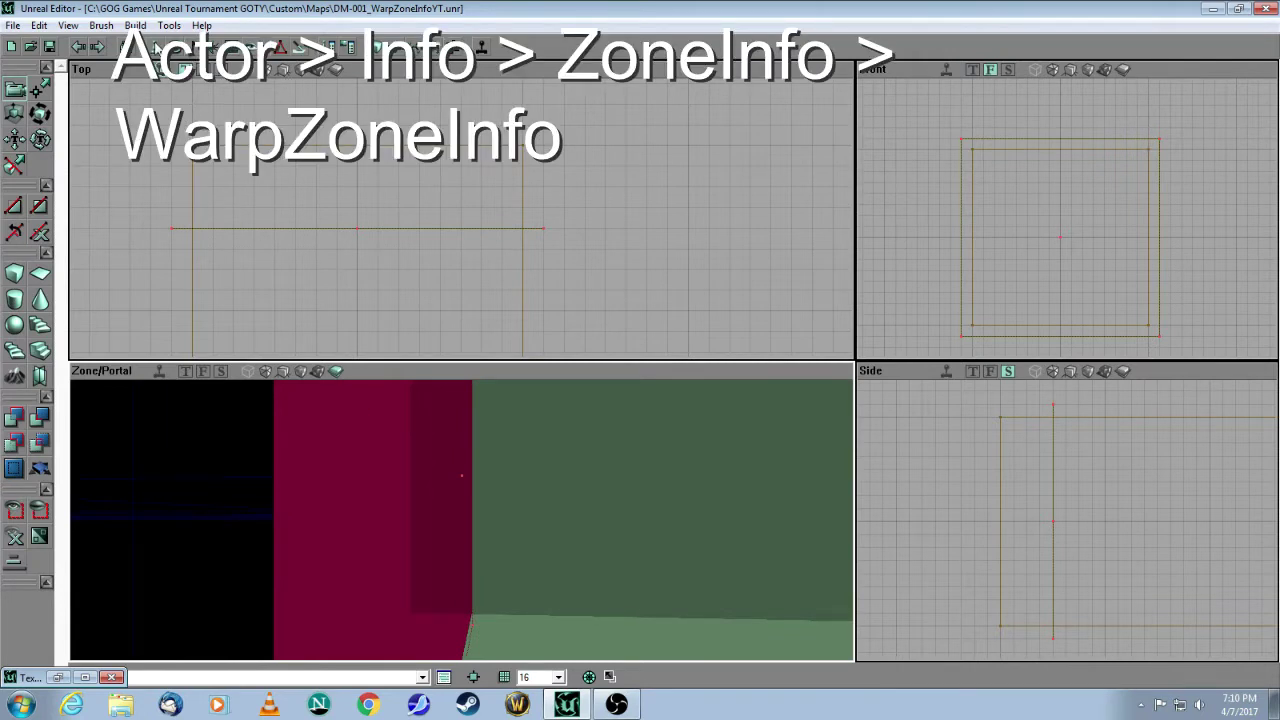
# Choose the WarpZoneInfo class under Actor, Info, ZoneInfo as the actor to place, and return to the level
pyautogui.click(158, 47)
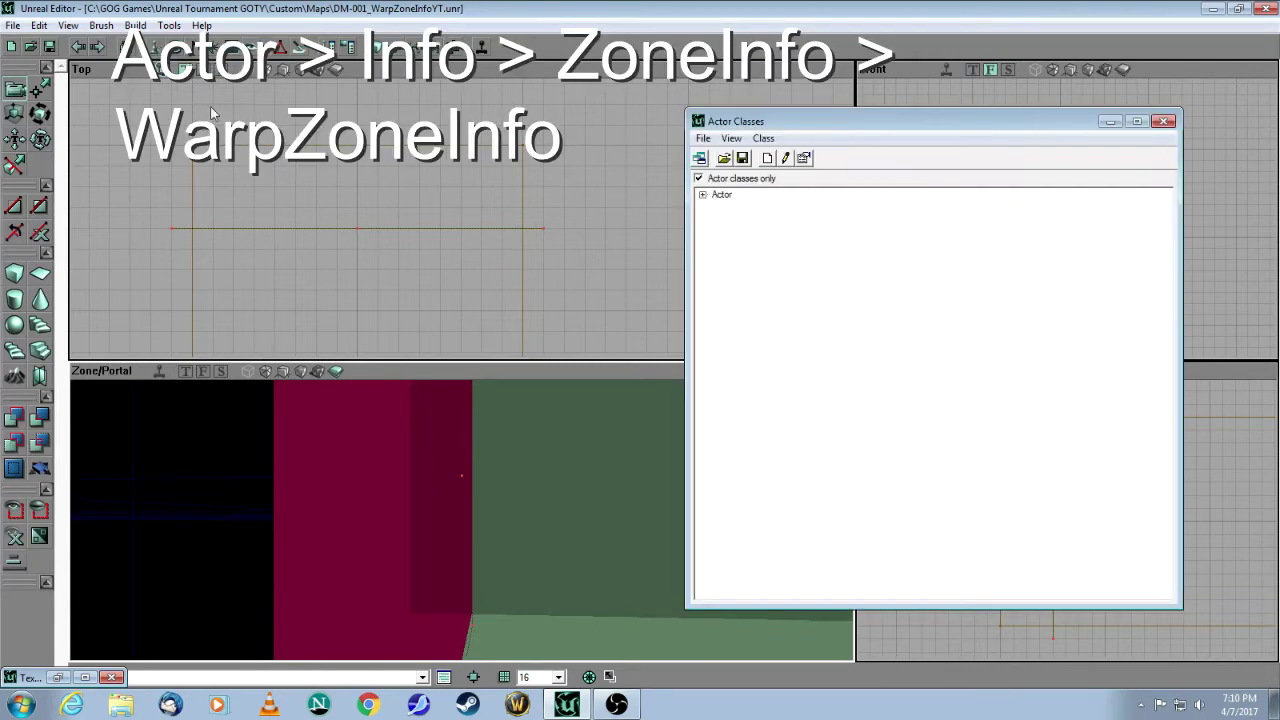
pyautogui.click(703, 196)
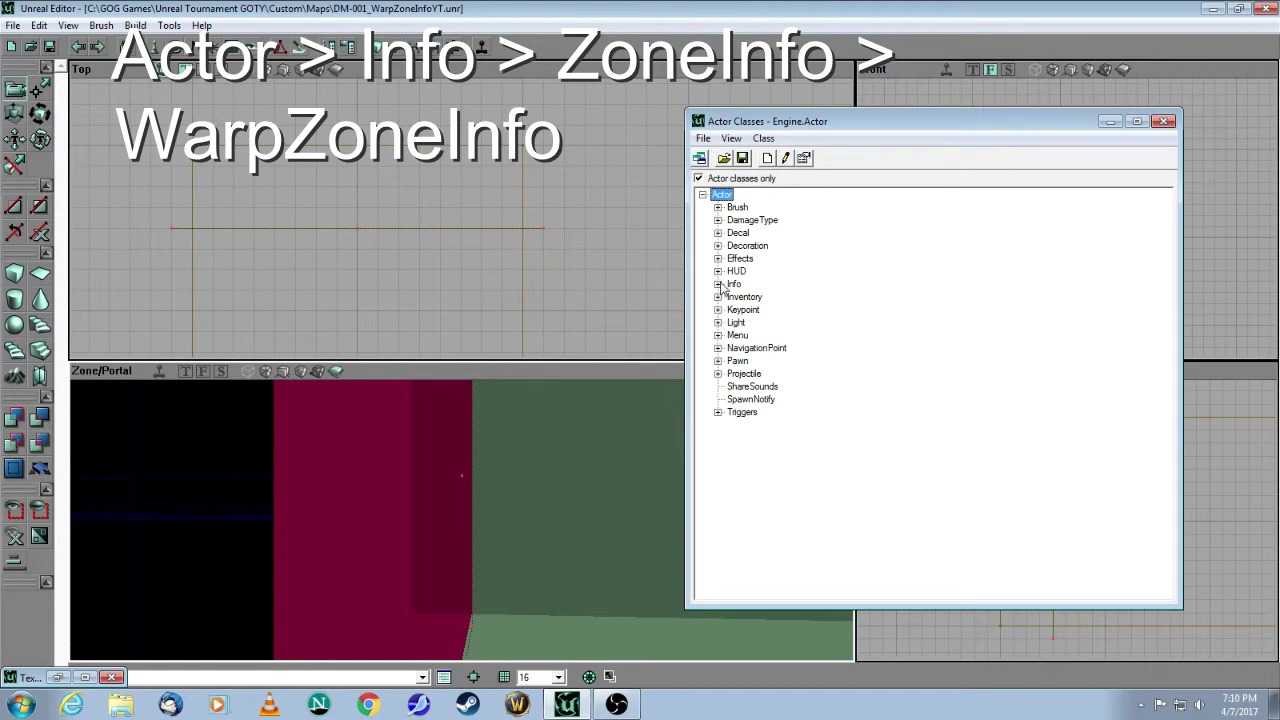
pyautogui.click(718, 284)
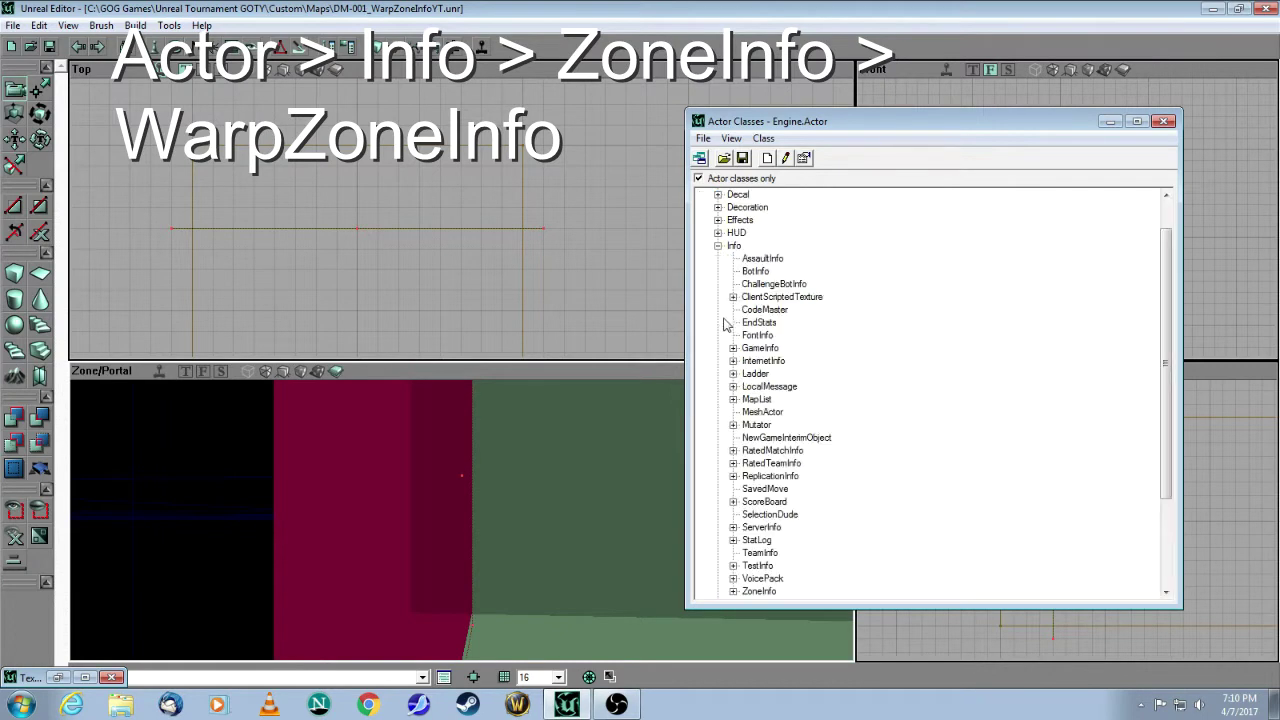
pyautogui.click(733, 592)
pyautogui.click(785, 579)
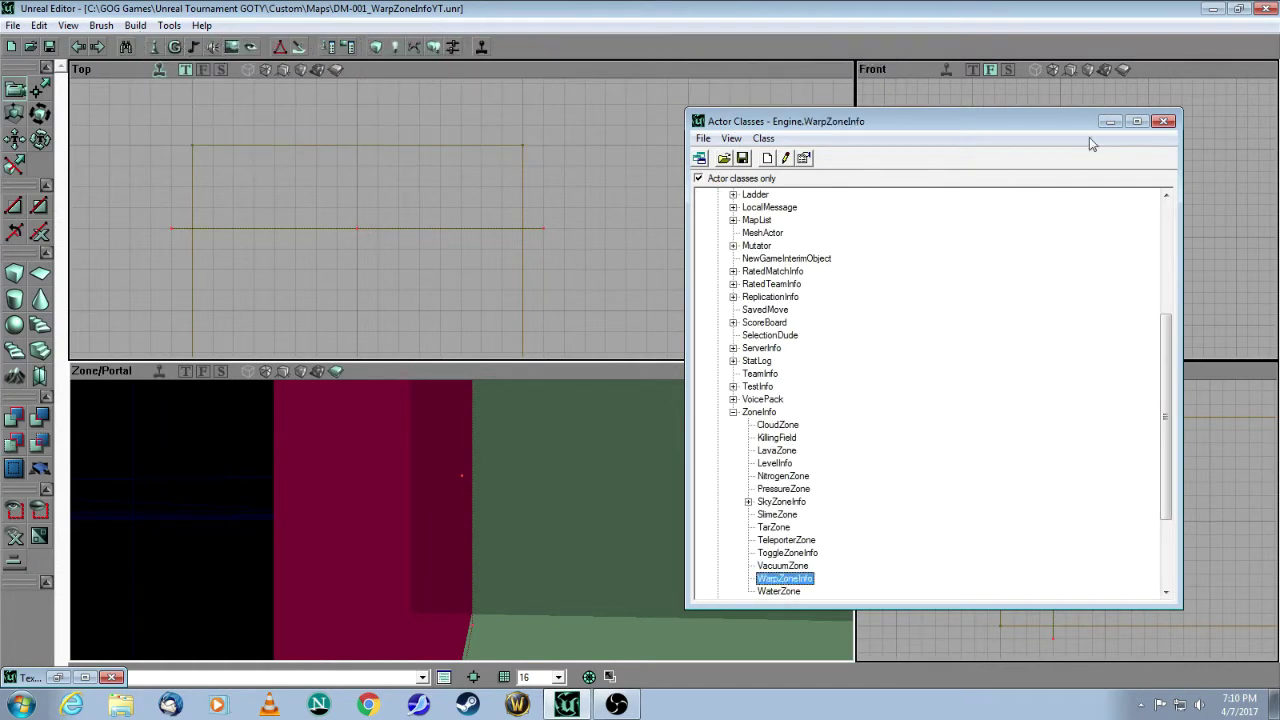
pyautogui.click(1110, 122)
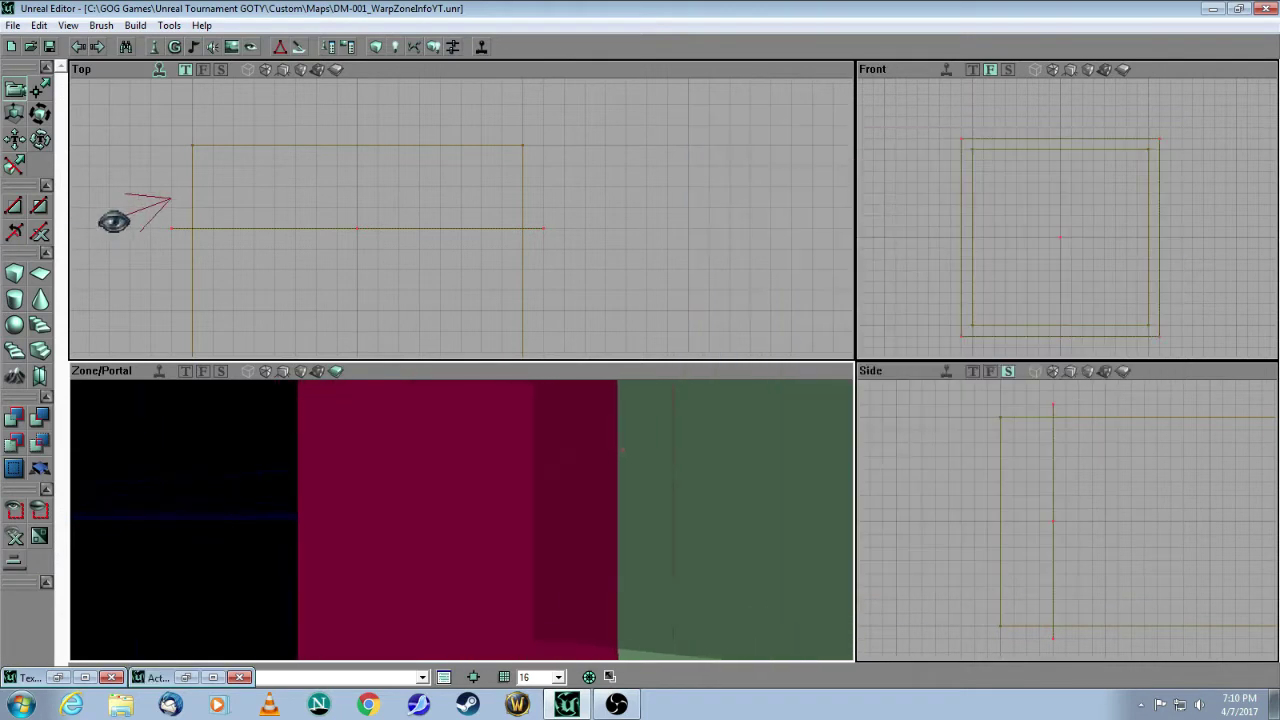
# Add a WarpZoneInfo actor on the floor of the small zone behind the portal in the first corridor
pyautogui.moveTo(461, 520); pyautogui.dragTo(483, 435)
pyautogui.rightClick(559, 608)
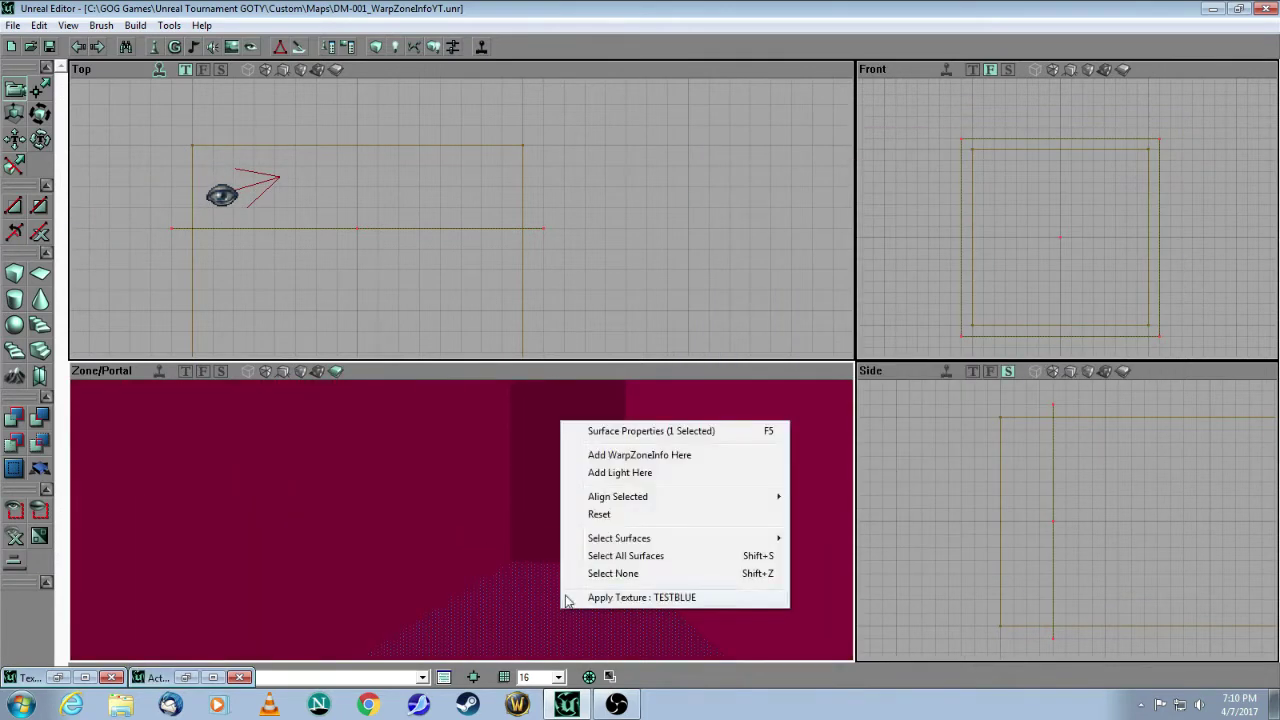
pyautogui.click(612, 455)
pyautogui.moveTo(607, 458)
pyautogui.mouseDown()
pyautogui.moveTo(607, 560)
pyautogui.moveTo(630, 515)
pyautogui.moveTo(590, 515)
pyautogui.moveTo(635, 505)
pyautogui.moveTo(580, 430)
pyautogui.moveTo(590, 385)
pyautogui.moveTo(600, 438)
pyautogui.mouseUp()
pyautogui.moveTo(673, 216)
pyautogui.mouseDown()
pyautogui.moveTo(673, 300)
pyautogui.moveTo(673, 200)
pyautogui.moveTo(650, 192)
pyautogui.mouseUp()
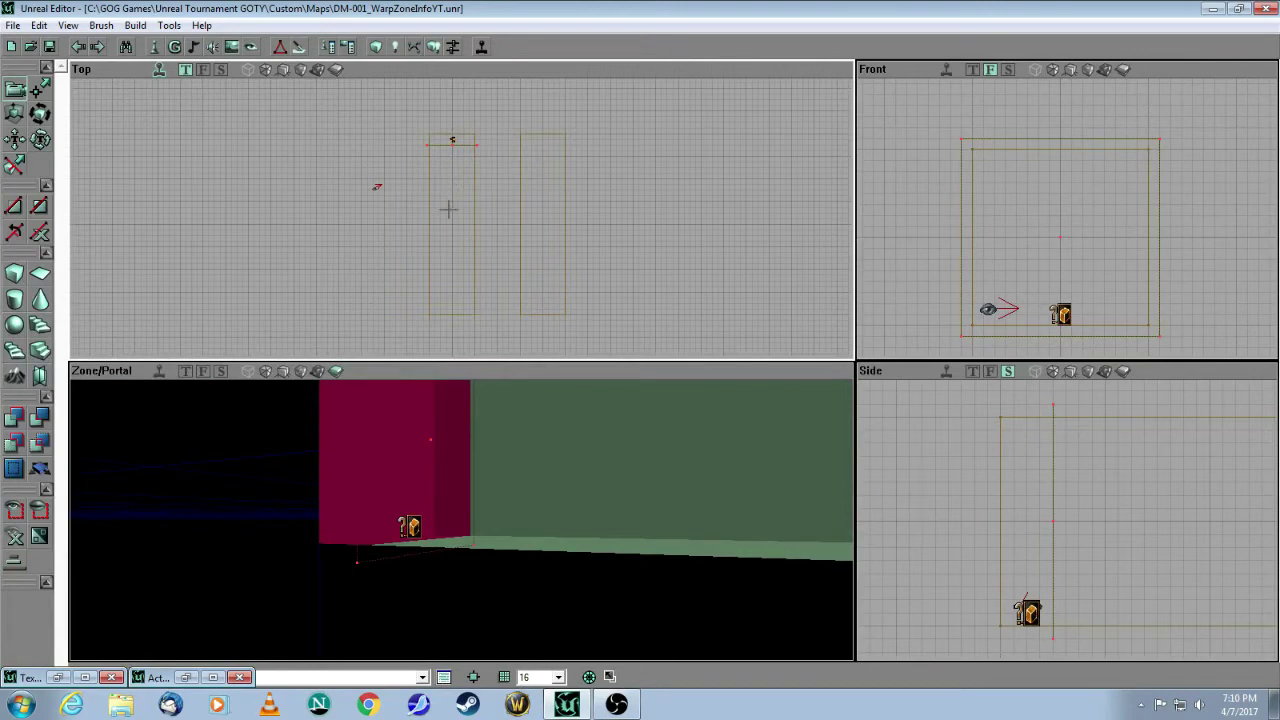
# Set ThisTag to Left and OtherSideURL to Right in the properties of the first corridor's WarpZoneInfo, and close them
pyautogui.moveTo(476, 479); pyautogui.dragTo(476, 410)
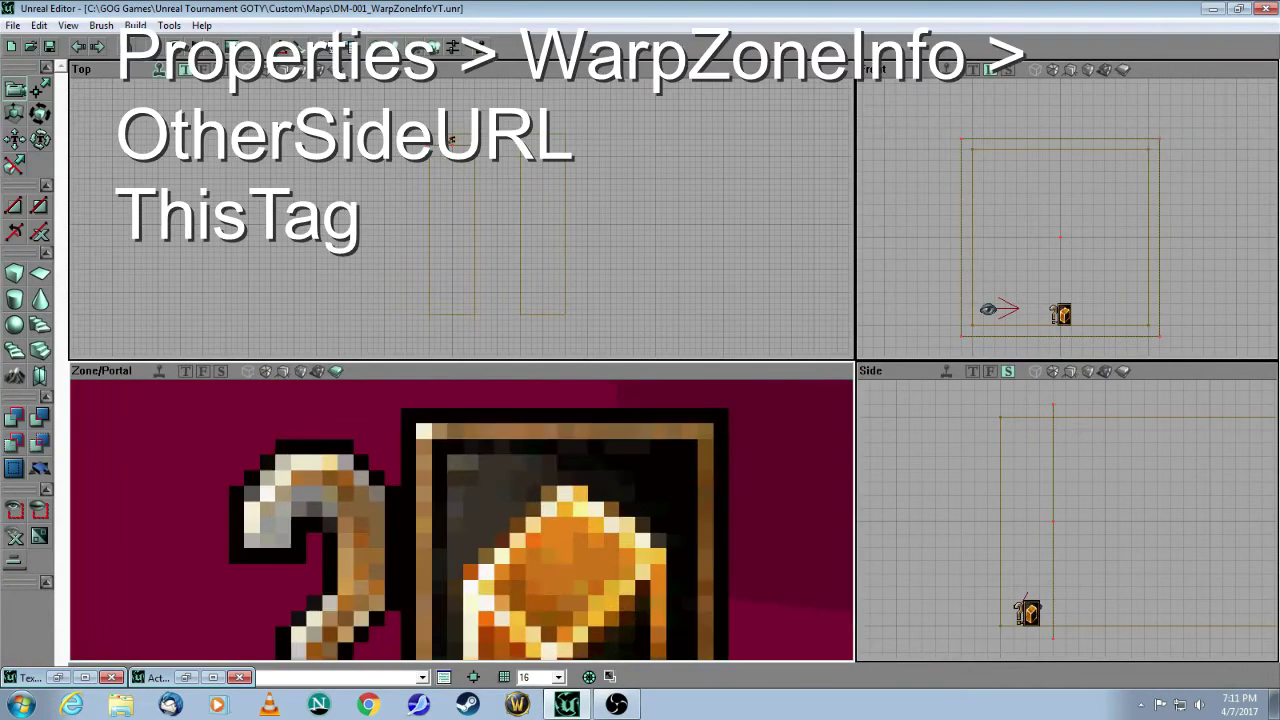
pyautogui.rightClick(521, 502)
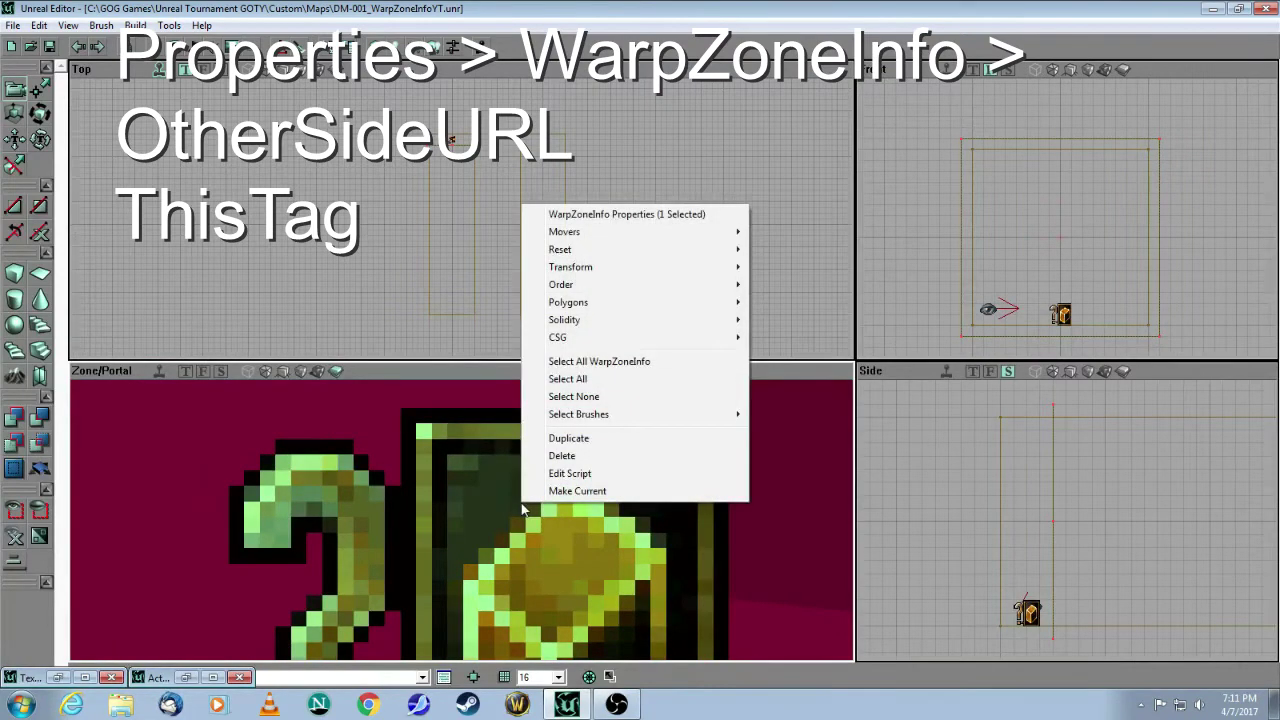
pyautogui.click(567, 213)
pyautogui.moveTo(776, 45); pyautogui.dragTo(949, 217)
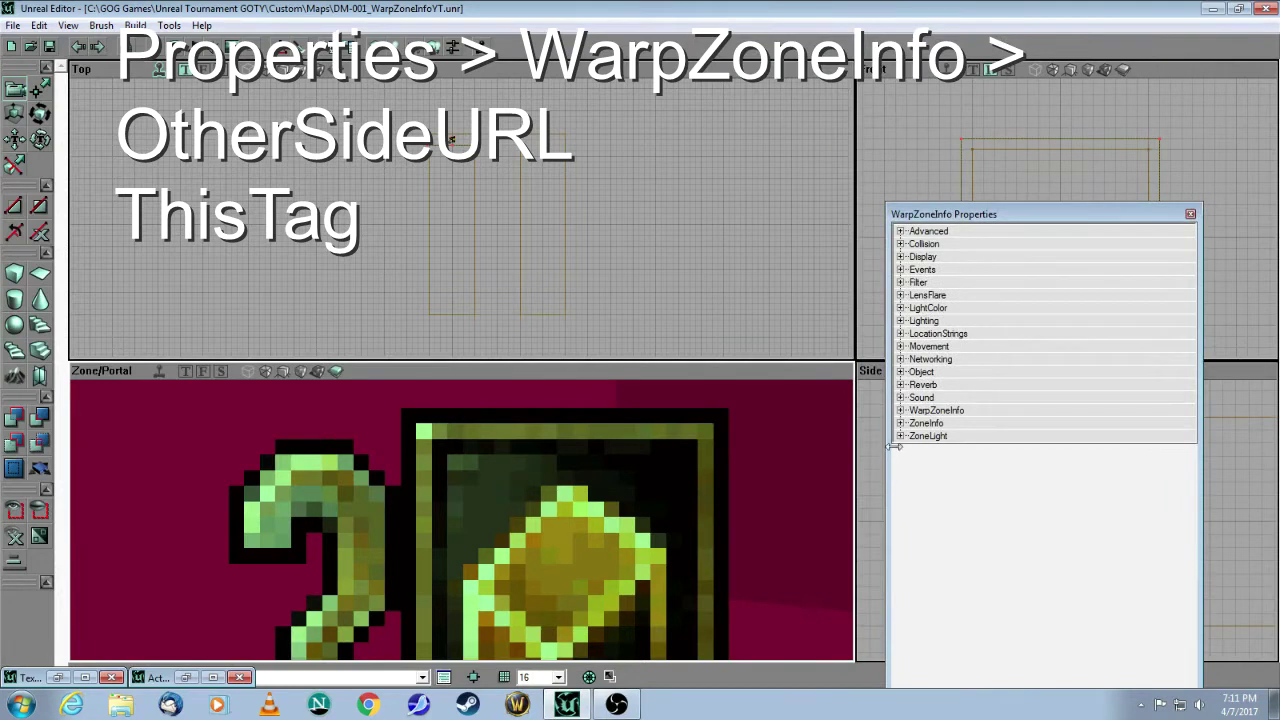
pyautogui.click(900, 411)
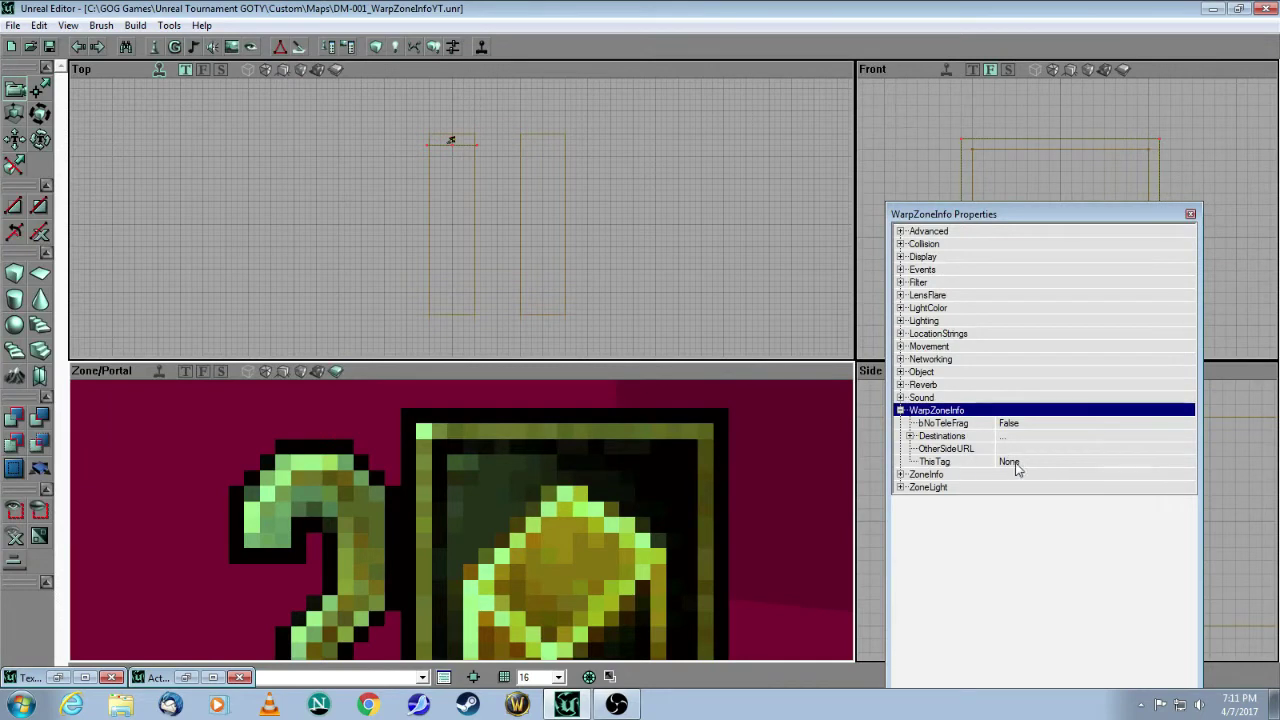
pyautogui.click(1046, 463)
pyautogui.write('Left')
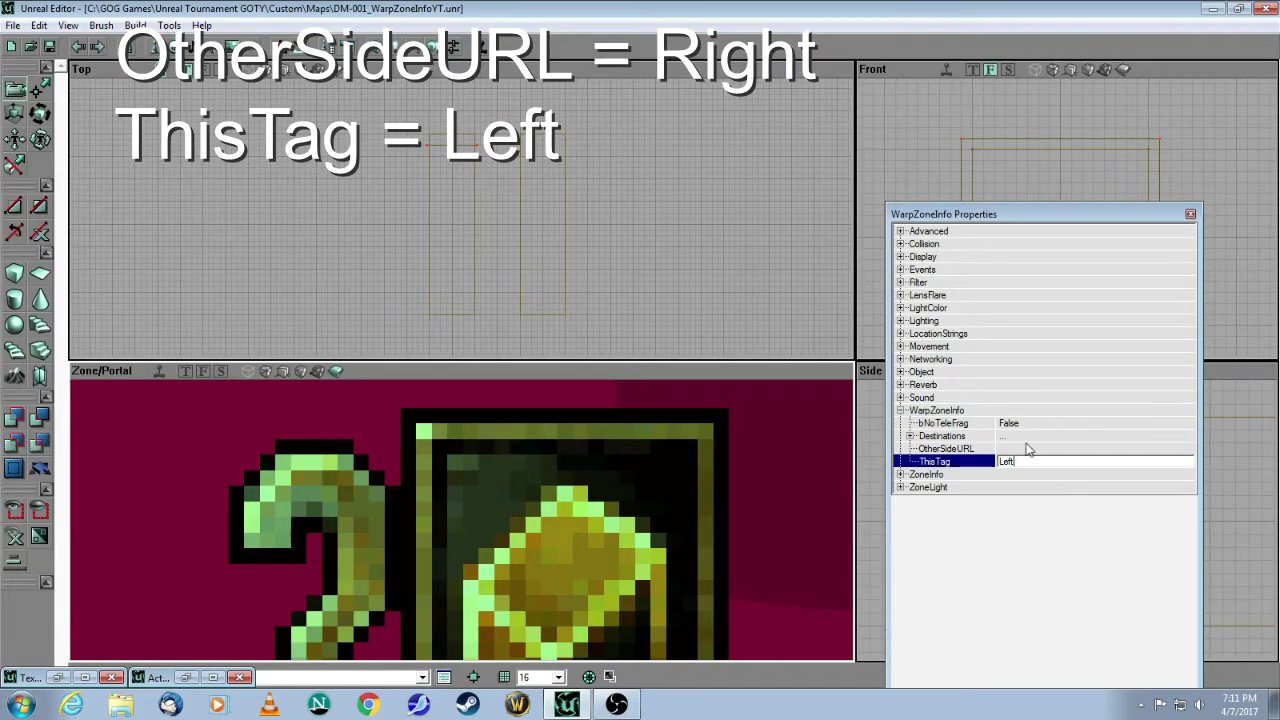
pyautogui.click(1030, 449)
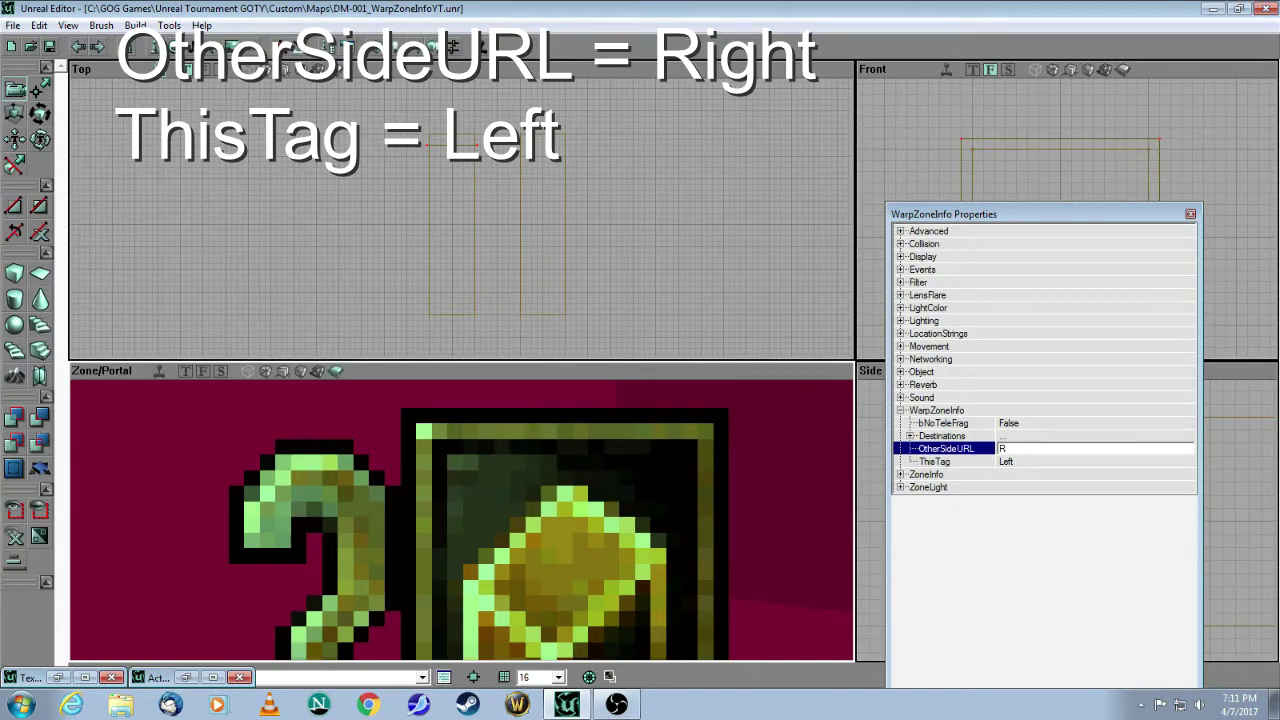
pyautogui.click(1001, 373)
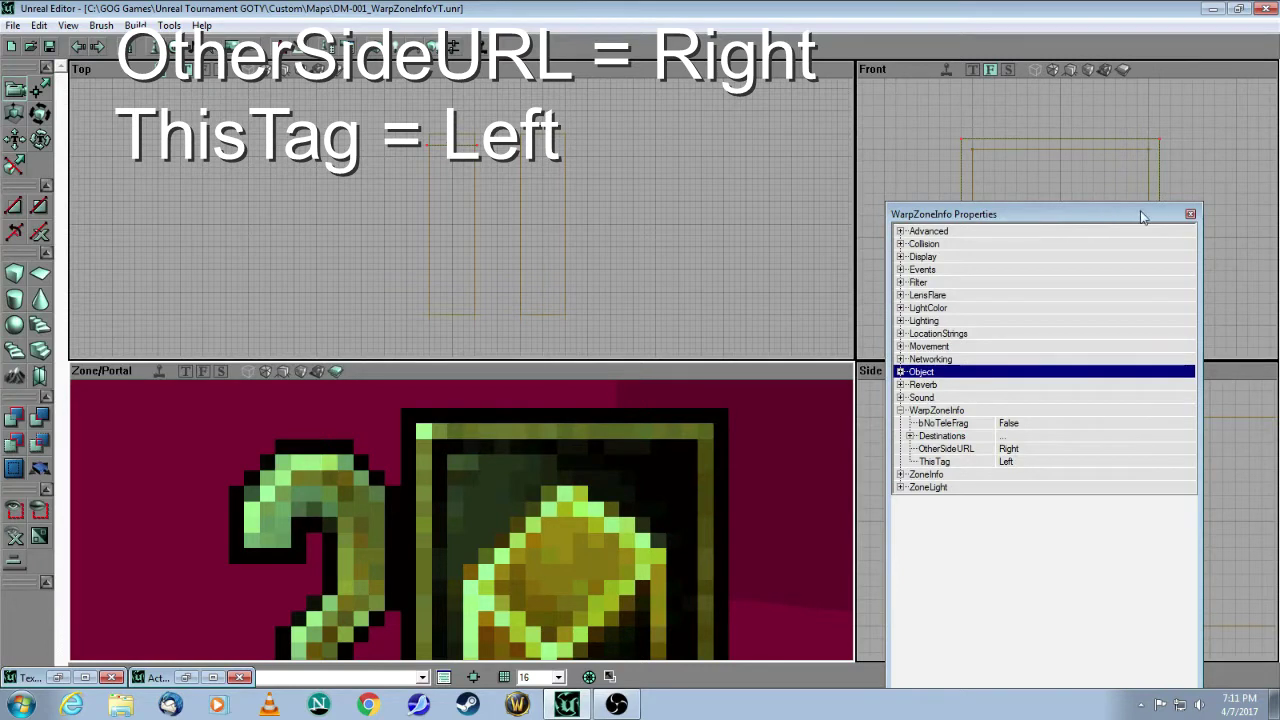
pyautogui.click(1190, 214)
pyautogui.click(630, 325)
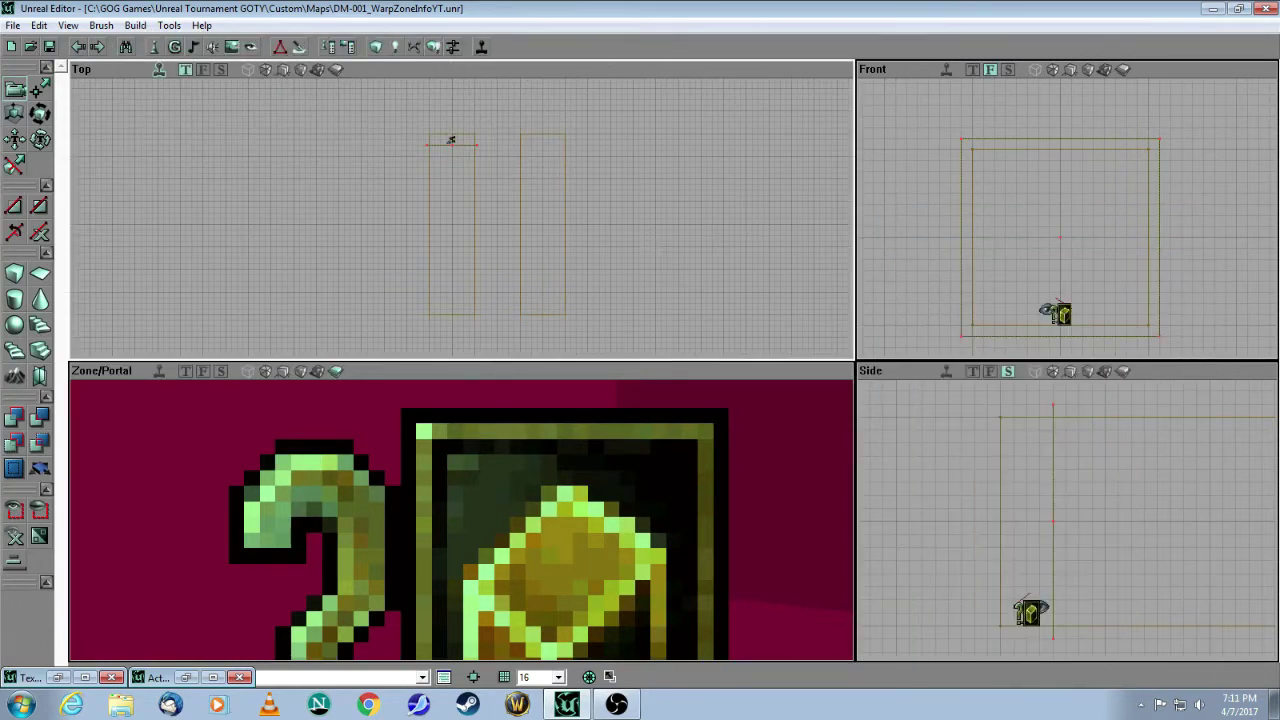
# Move the red builder brush sheet off the zone portal sheet in the first corridor
pyautogui.moveTo(606, 471)
pyautogui.mouseDown()
pyautogui.moveTo(606, 560)
pyautogui.moveTo(590, 450)
pyautogui.moveTo(596, 478)
pyautogui.moveTo(596, 464)
pyautogui.mouseUp()
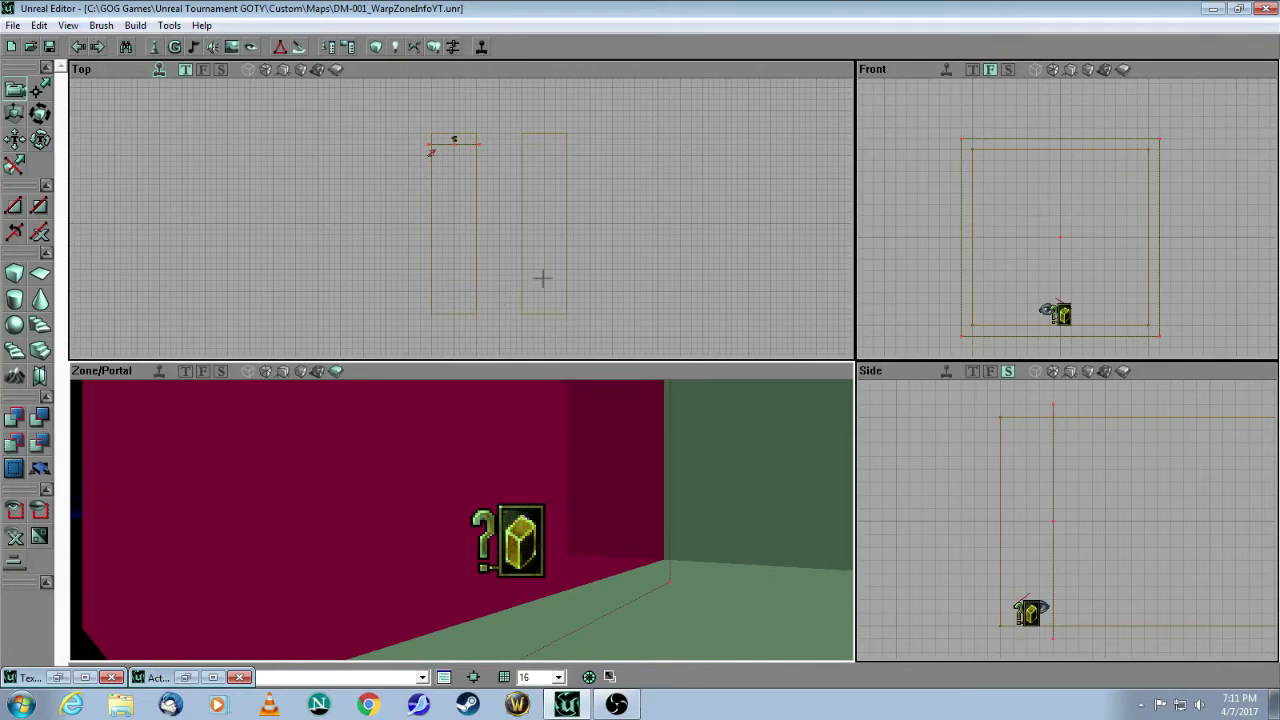
pyautogui.moveTo(510, 228)
pyautogui.mouseDown()
pyautogui.moveTo(507, 278)
pyautogui.moveTo(507, 198)
pyautogui.moveTo(510, 228)
pyautogui.mouseUp()
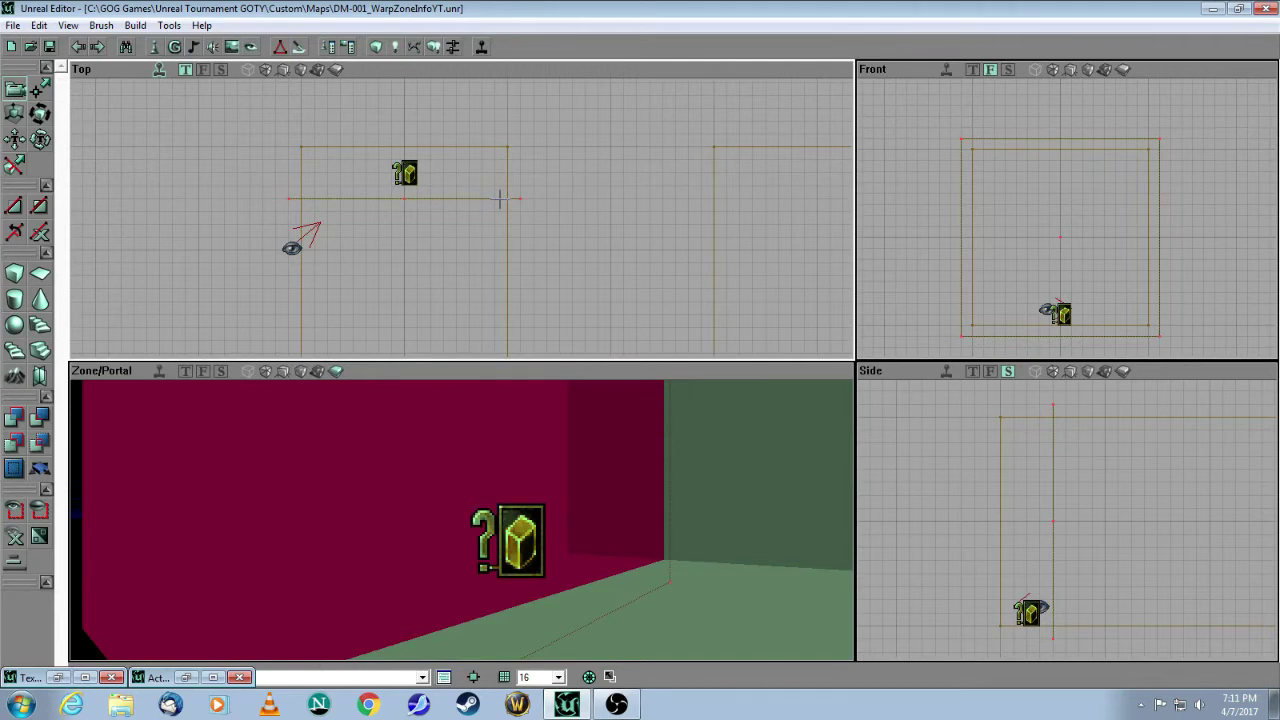
pyautogui.keyDown('ctrl'); pyautogui.moveTo(576, 208); pyautogui.dragTo(537, 234); pyautogui.keyUp('ctrl')
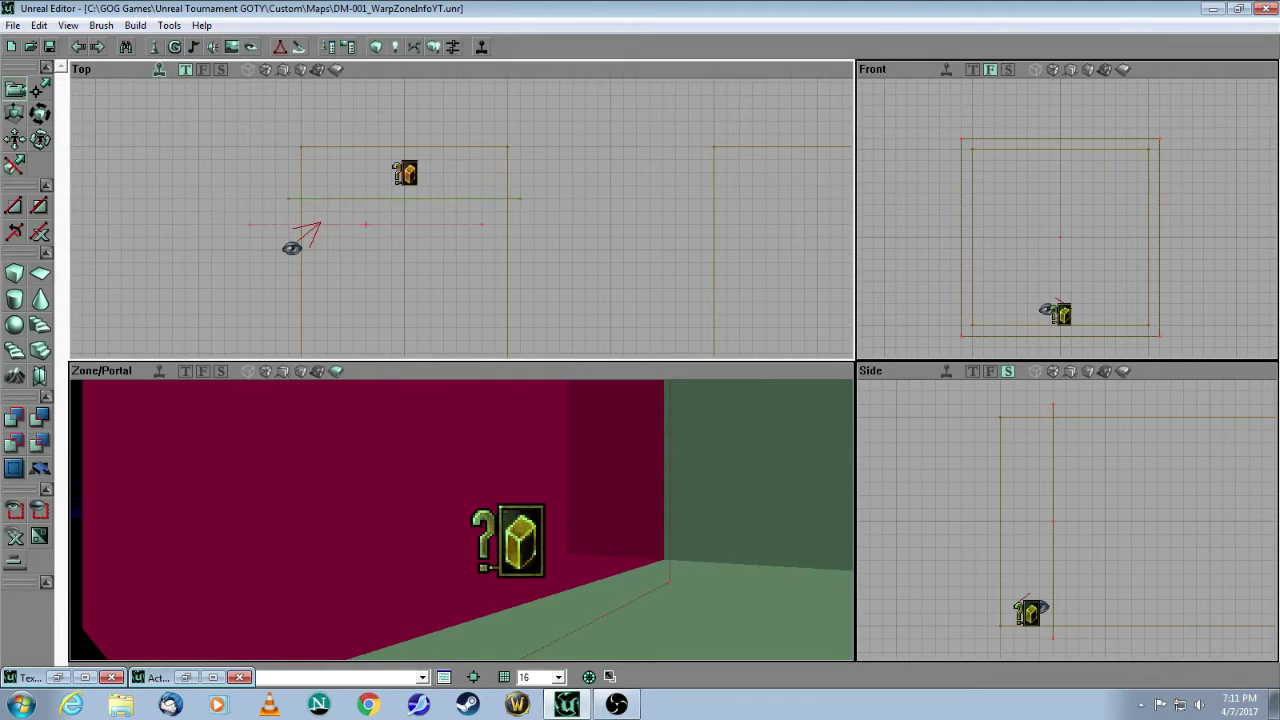
# Duplicate the first corridor's portal sheet and place the copy across the second corridor at the same depth
pyautogui.click(473, 197)
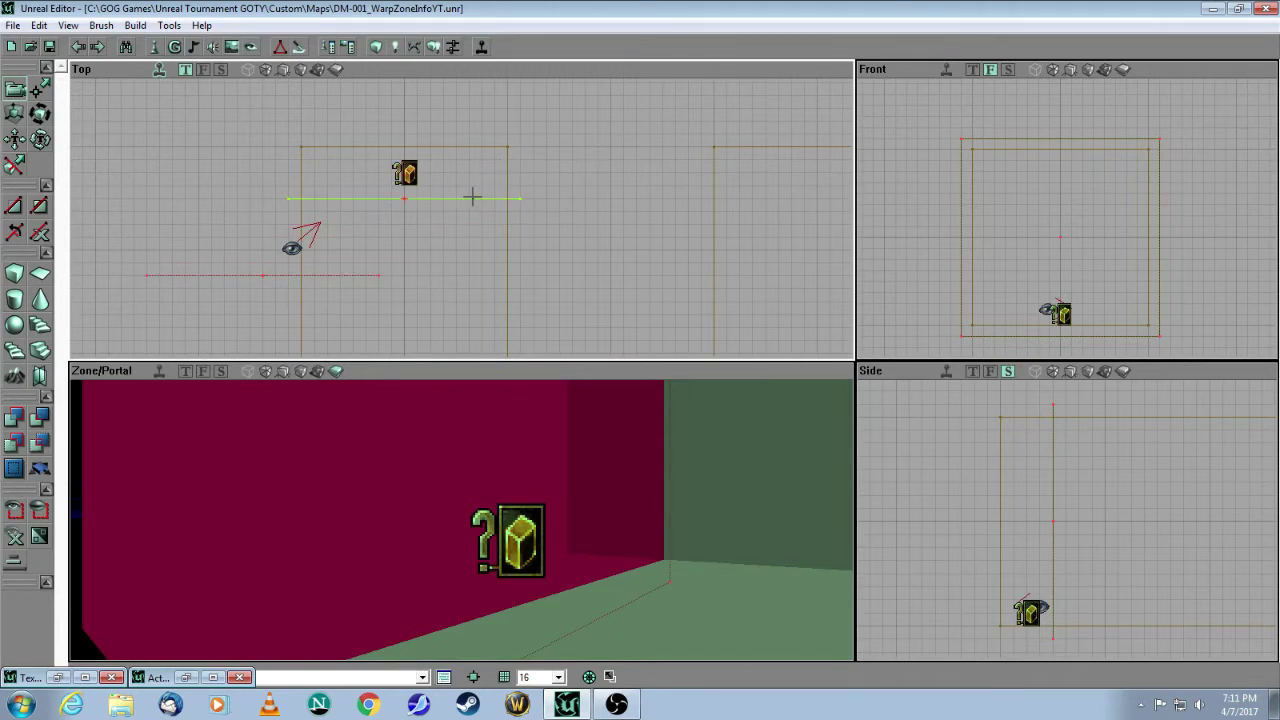
pyautogui.rightClick(478, 202)
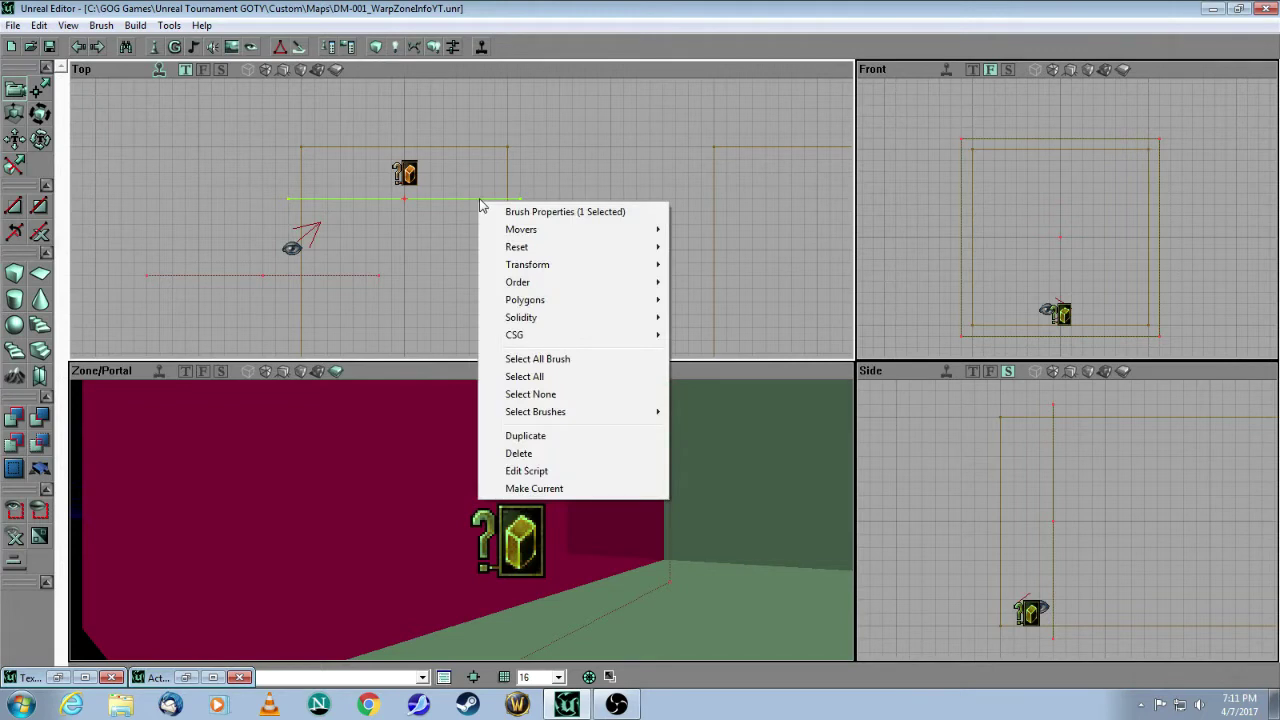
pyautogui.click(528, 436)
pyautogui.moveTo(534, 286)
pyautogui.mouseDown()
pyautogui.moveTo(534, 313)
pyautogui.moveTo(506, 319)
pyautogui.moveTo(626, 294)
pyautogui.mouseUp()
pyautogui.moveTo(501, 254)
pyautogui.keyDown('ctrl'); pyautogui.mouseDown()
pyautogui.moveTo(637, 254)
pyautogui.moveTo(637, 214)
pyautogui.moveTo(397, 220)
pyautogui.moveTo(397, 195)
pyautogui.mouseUp(); pyautogui.keyUp('ctrl')
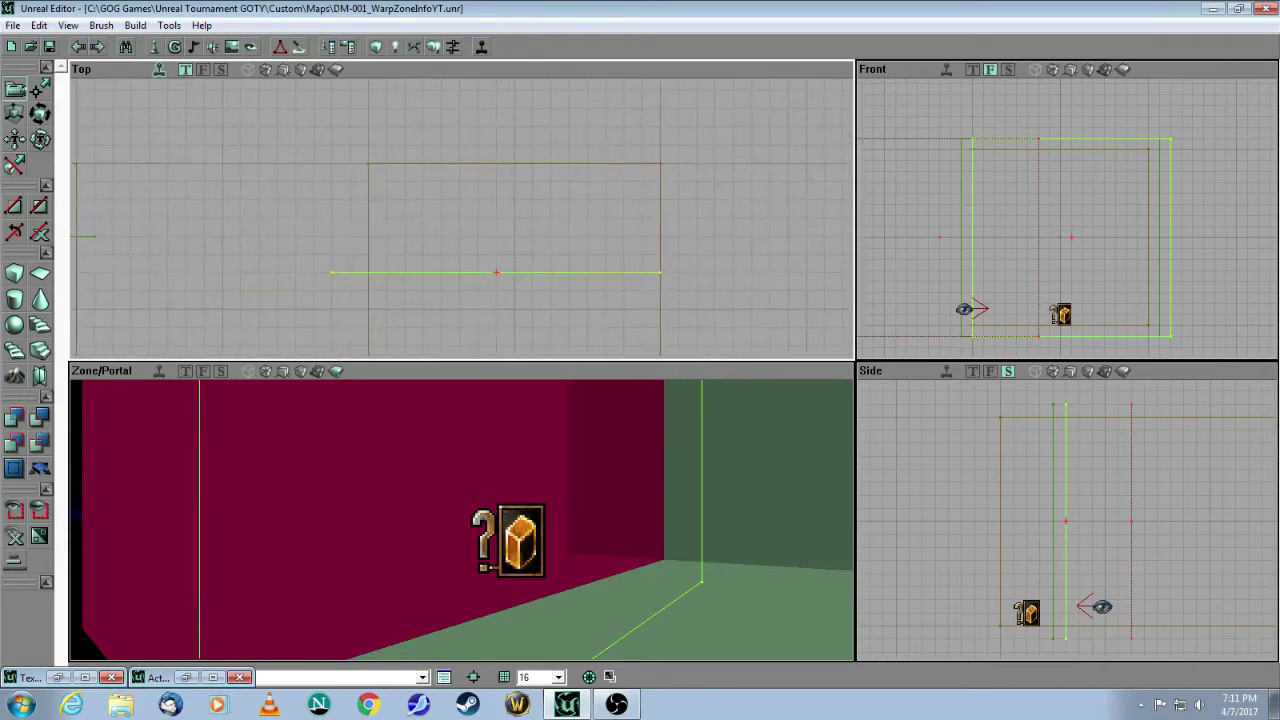
pyautogui.keyDown('ctrl'); pyautogui.moveTo(484, 288); pyautogui.dragTo(502, 251); pyautogui.keyUp('ctrl')
pyautogui.moveTo(464, 418)
pyautogui.mouseDown()
pyautogui.moveTo(510, 560)
pyautogui.moveTo(600, 500)
pyautogui.moveTo(680, 500)
pyautogui.moveTo(600, 470)
pyautogui.moveTo(630, 430)
pyautogui.moveTo(570, 400)
pyautogui.mouseUp()
pyautogui.moveTo(275, 262); pyautogui.dragTo(480, 200)
pyautogui.moveTo(276, 200); pyautogui.dragTo(250, 324)
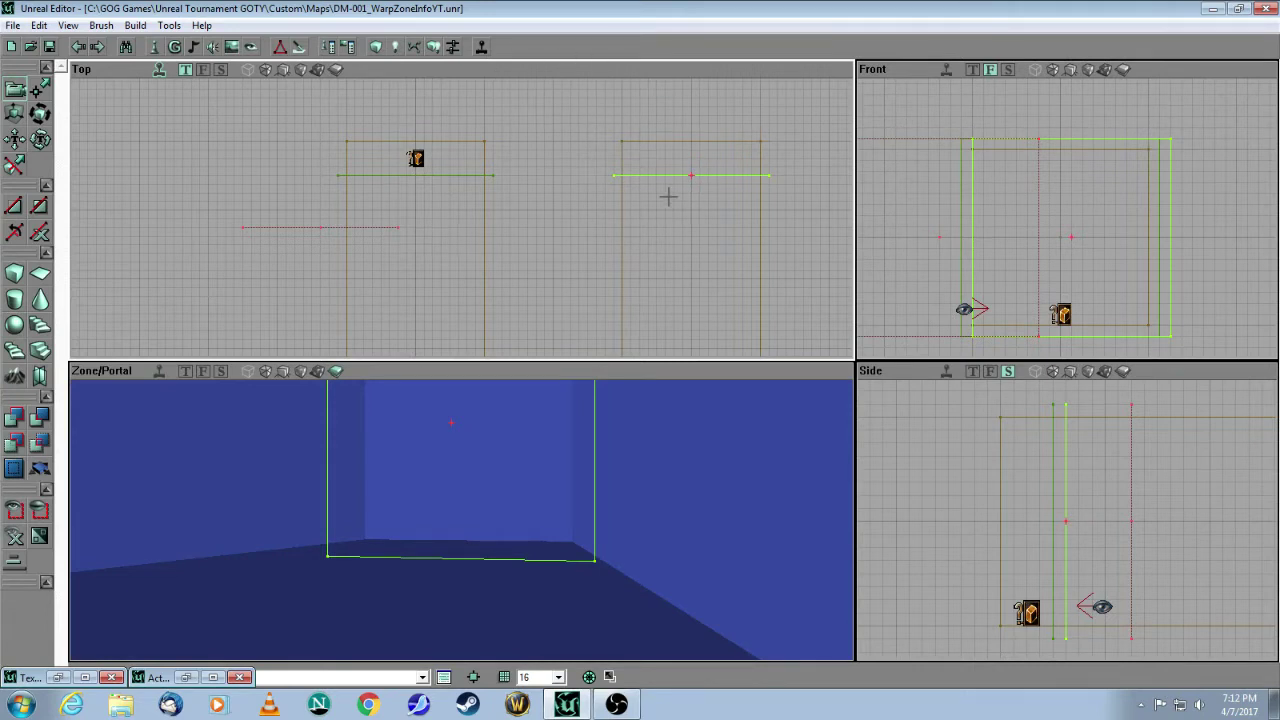
pyautogui.moveTo(526, 296); pyautogui.dragTo(316, 314)
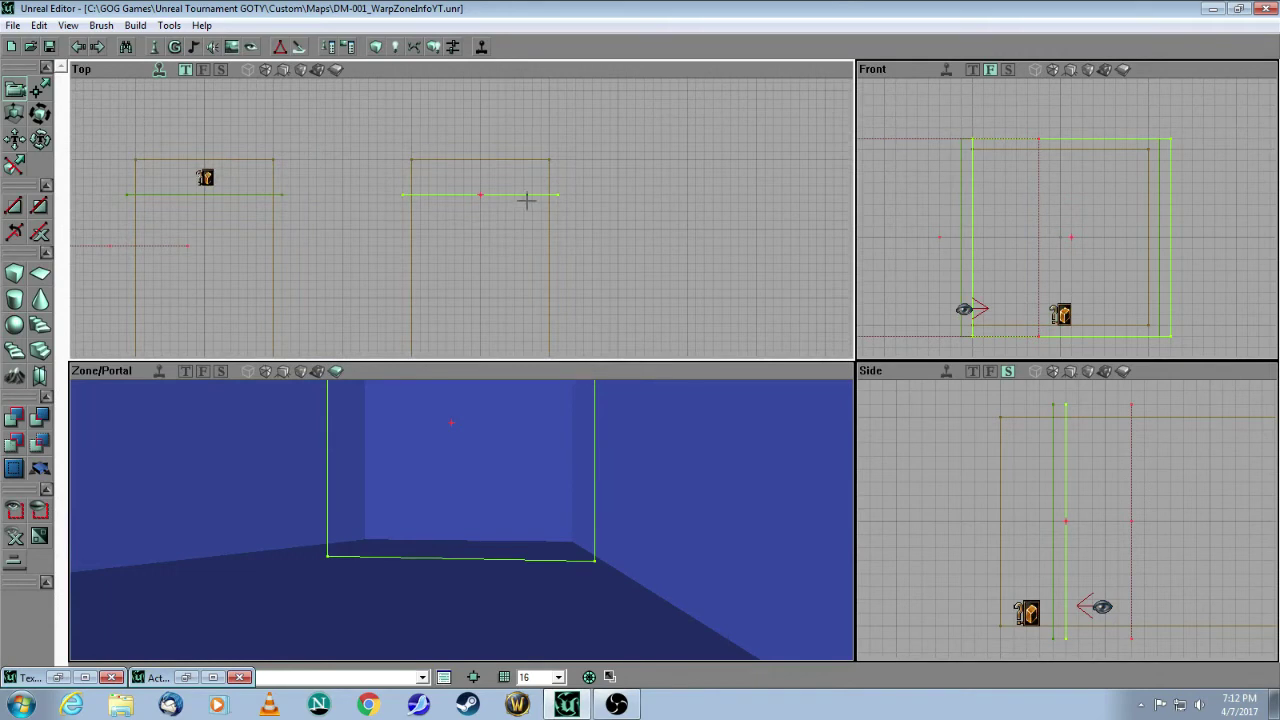
# Try rotating the duplicated portal sheet in the top view, and return to camera movement mode
pyautogui.click(40, 115)
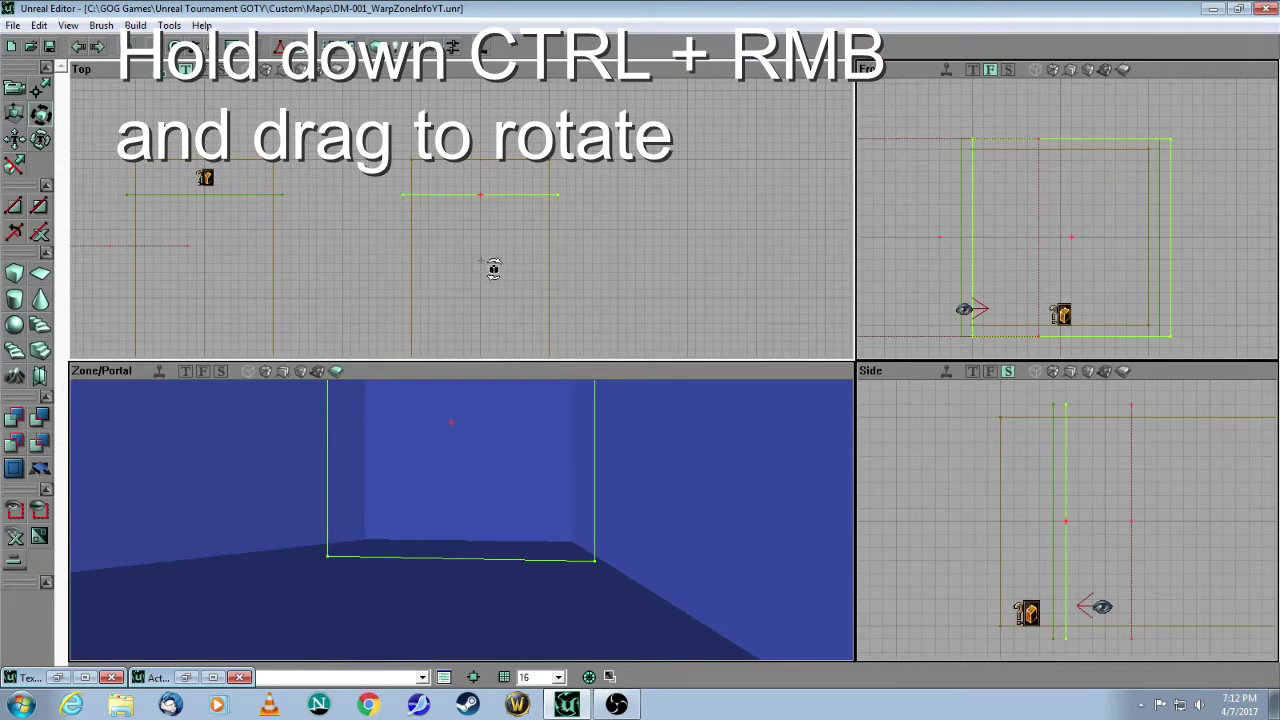
pyautogui.keyDown('ctrl'); pyautogui.moveTo(461, 238); pyautogui.dragTo(560, 292, button='right'); pyautogui.keyUp('ctrl')
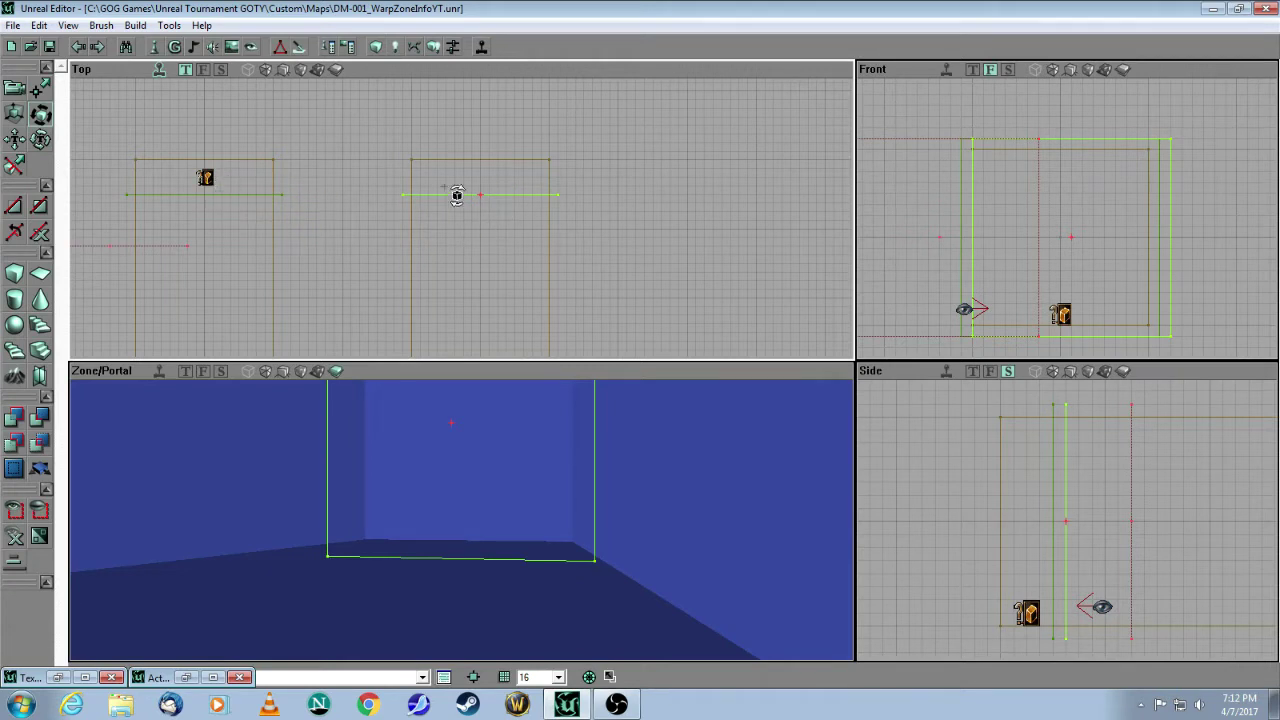
pyautogui.click(14, 90)
# Rebuild the level geometry and view the small zone behind the second corridor's portal in Zone/Portal mode
pyautogui.click(354, 207)
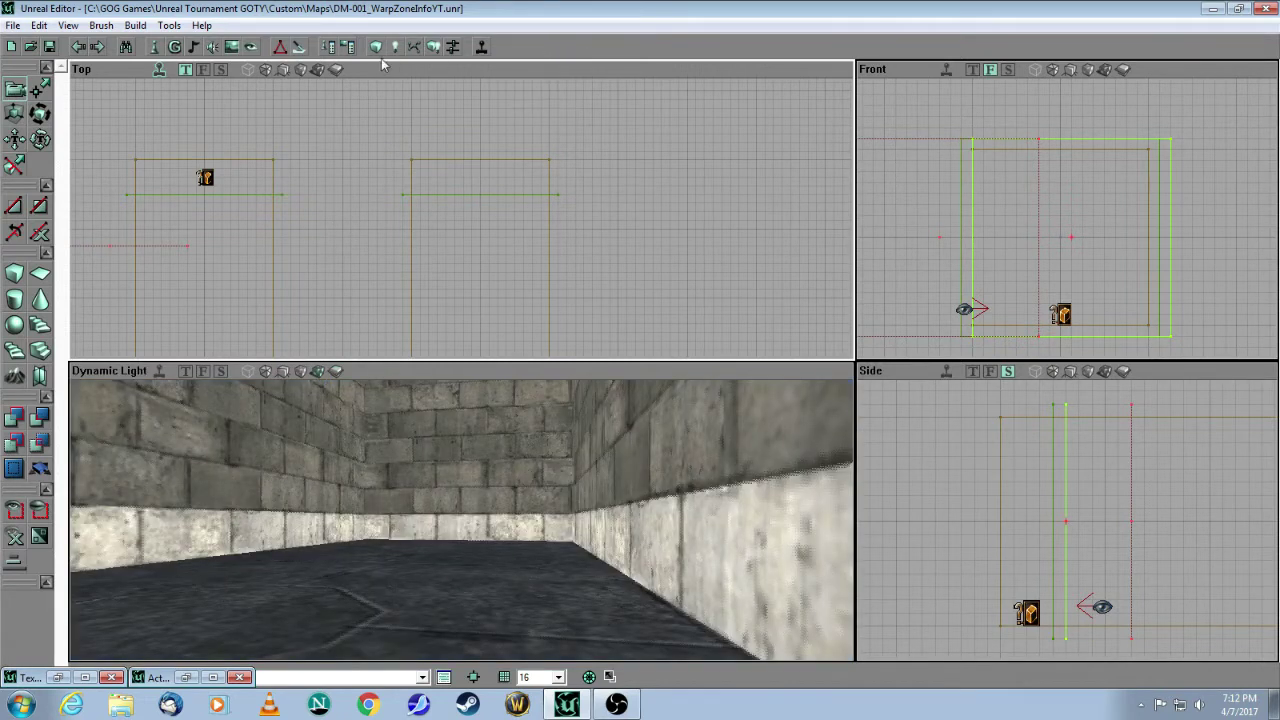
pyautogui.click(376, 48)
pyautogui.moveTo(414, 422); pyautogui.dragTo(300, 440)
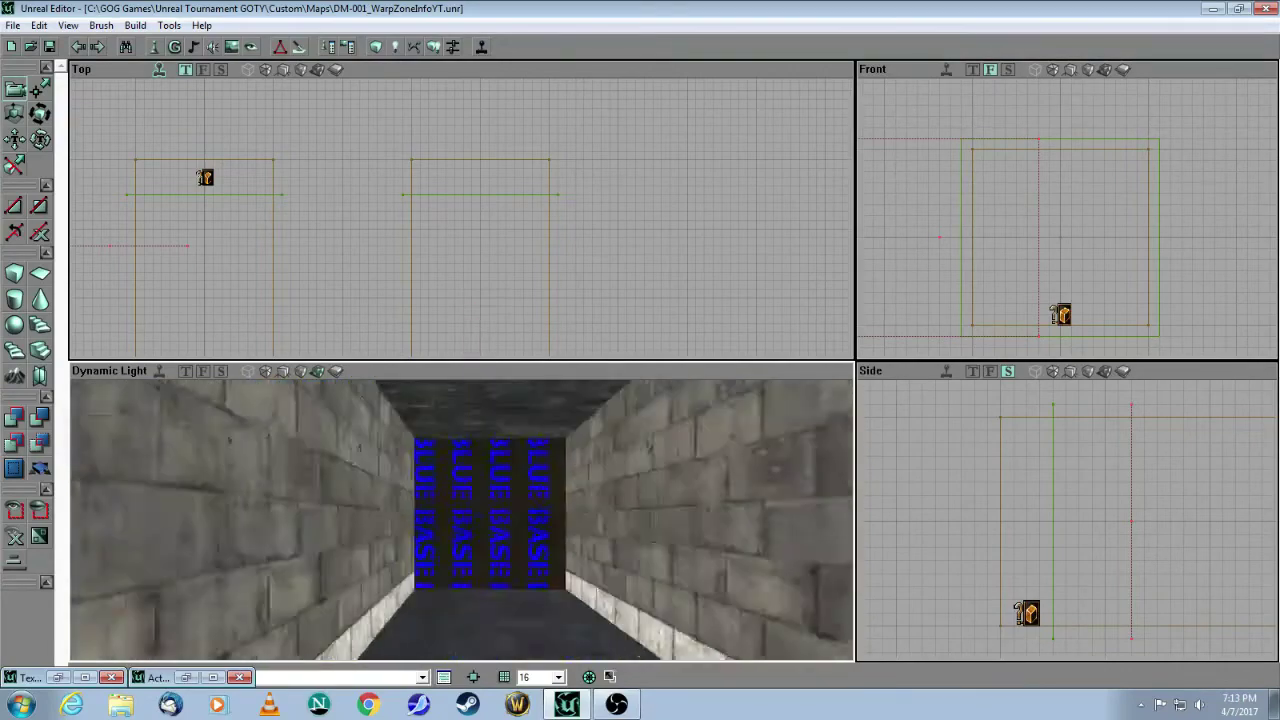
pyautogui.moveTo(461, 520); pyautogui.dragTo(561, 580)
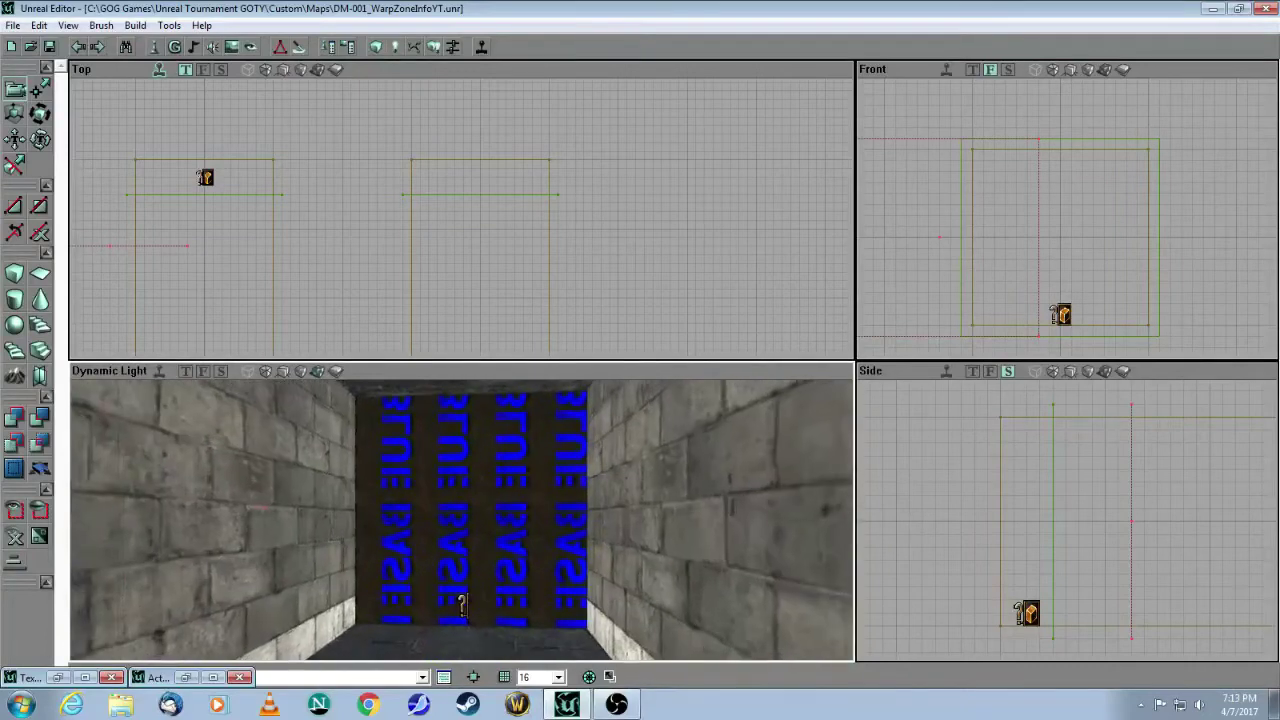
pyautogui.moveTo(461, 520)
pyautogui.mouseDown()
pyautogui.moveTo(461, 400)
pyautogui.moveTo(461, 485)
pyautogui.moveTo(510, 450)
pyautogui.mouseUp()
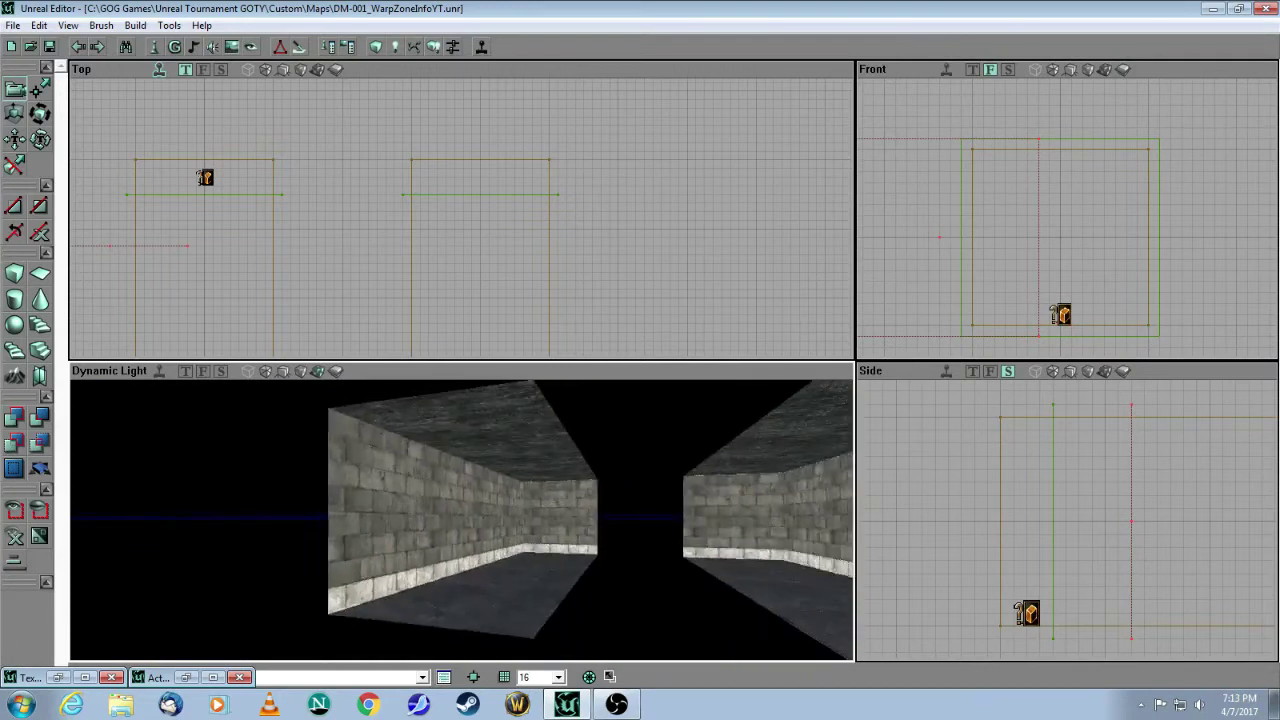
pyautogui.moveTo(461, 520)
pyautogui.mouseDown()
pyautogui.moveTo(480, 418)
pyautogui.moveTo(461, 485)
pyautogui.moveTo(515, 508)
pyautogui.moveTo(505, 550)
pyautogui.moveTo(550, 575)
pyautogui.moveTo(595, 565)
pyautogui.moveTo(660, 520)
pyautogui.moveTo(720, 535)
pyautogui.moveTo(390, 465)
pyautogui.moveTo(440, 440)
pyautogui.moveTo(362, 380)
pyautogui.mouseUp()
pyautogui.click(338, 371)
pyautogui.moveTo(525, 494); pyautogui.dragTo(523, 523)
pyautogui.moveTo(549, 598)
pyautogui.mouseDown()
pyautogui.moveTo(549, 500)
pyautogui.moveTo(595, 530)
pyautogui.moveTo(600, 570)
pyautogui.moveTo(605, 480)
pyautogui.moveTo(625, 470)
pyautogui.moveTo(630, 420)
pyautogui.moveTo(636, 480)
pyautogui.mouseUp()
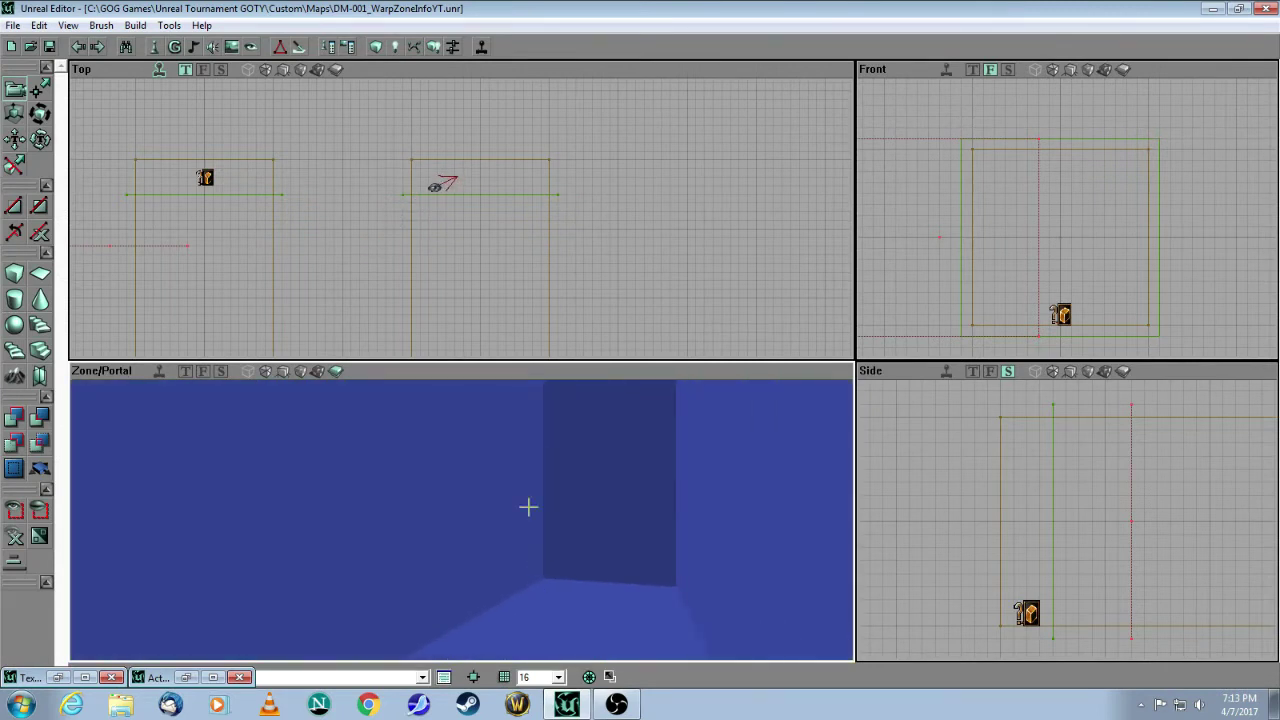
# Choose the WarpZoneInfo actor class and add one on the floor of the small zone behind the second corridor's portal
pyautogui.click(154, 47)
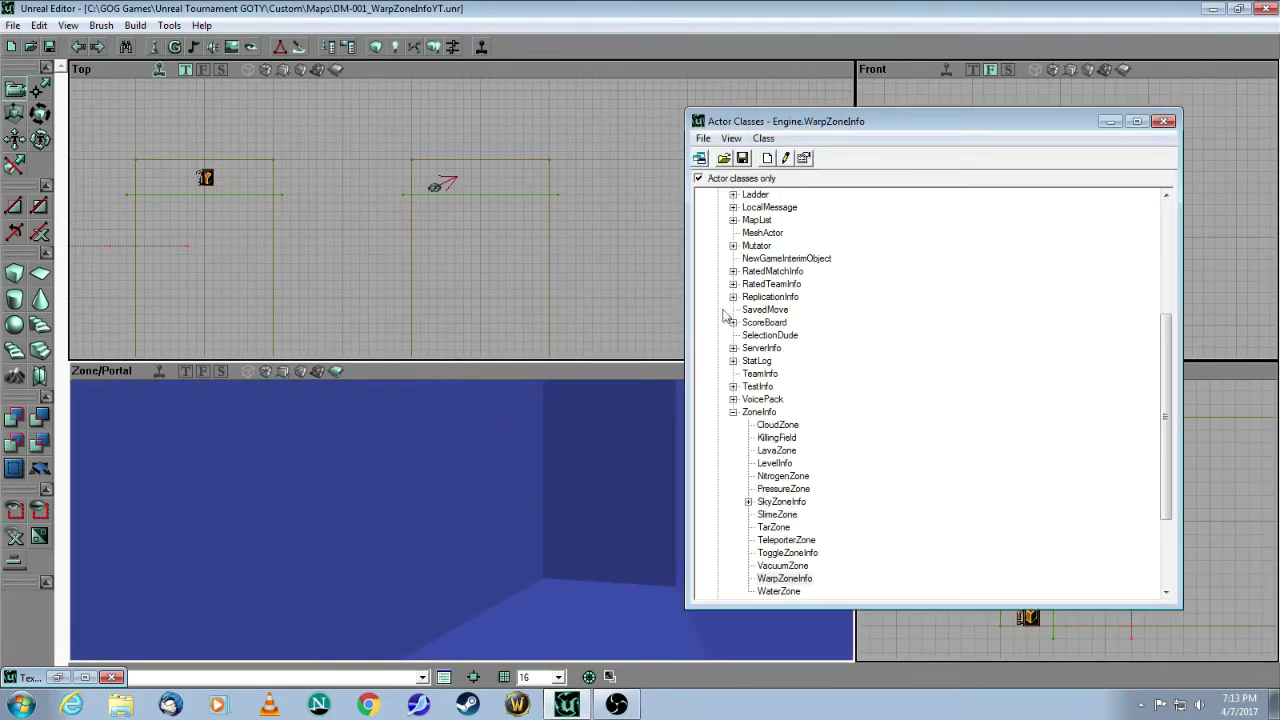
pyautogui.click(799, 580)
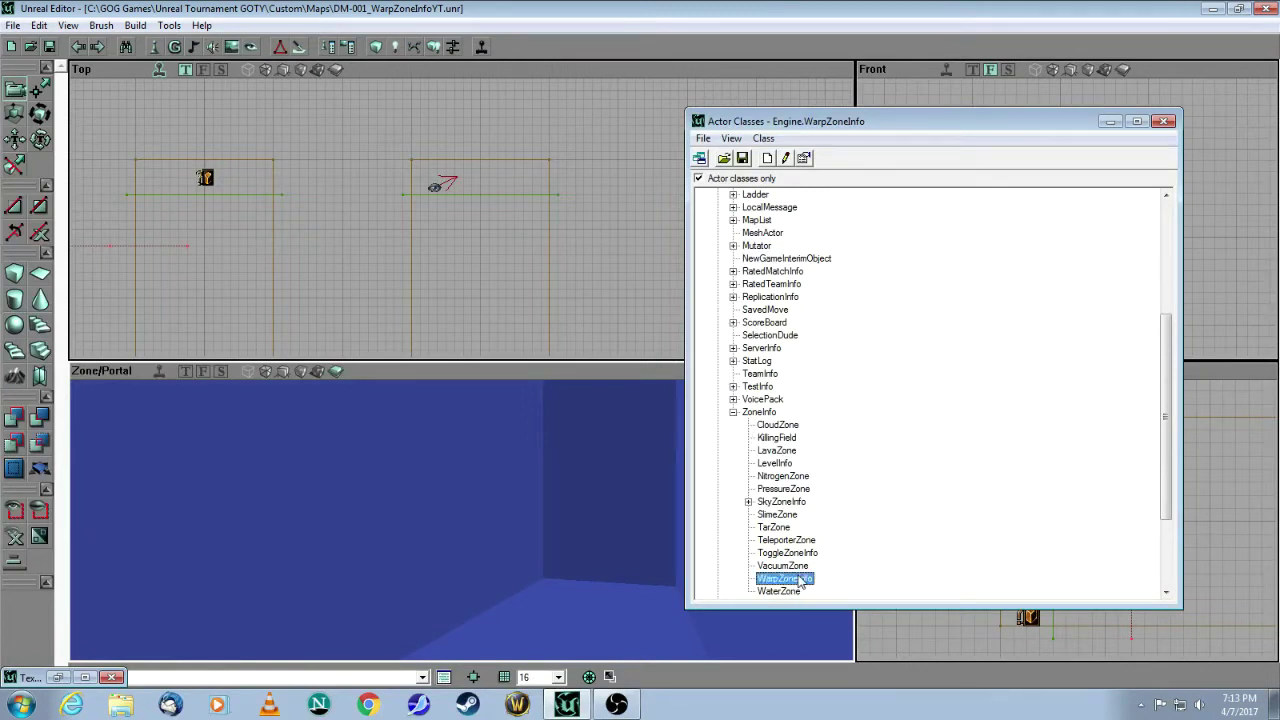
pyautogui.click(1110, 121)
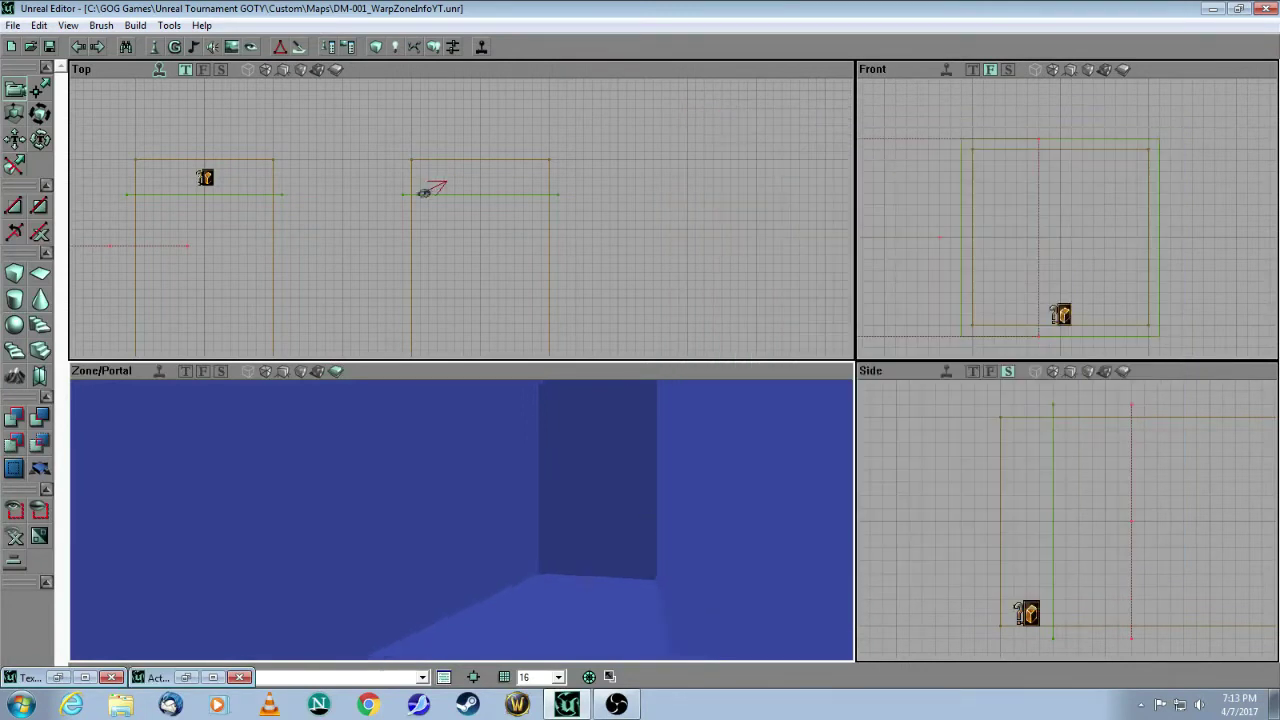
pyautogui.moveTo(460, 520); pyautogui.dragTo(485, 435)
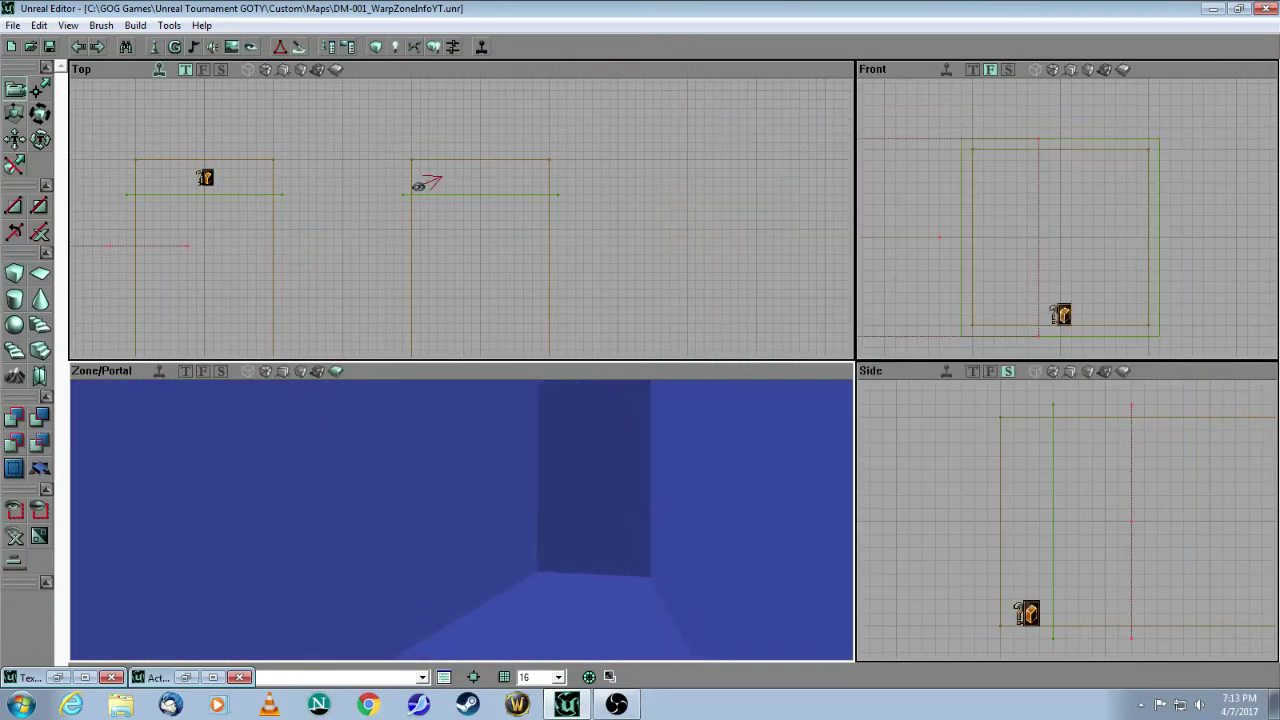
pyautogui.rightClick(556, 614)
pyautogui.click(621, 473)
# Set ThisTag to Right in the properties of the second corridor's WarpZoneInfo, and close them
pyautogui.click(575, 570)
pyautogui.rightClick(577, 568)
pyautogui.click(622, 278)
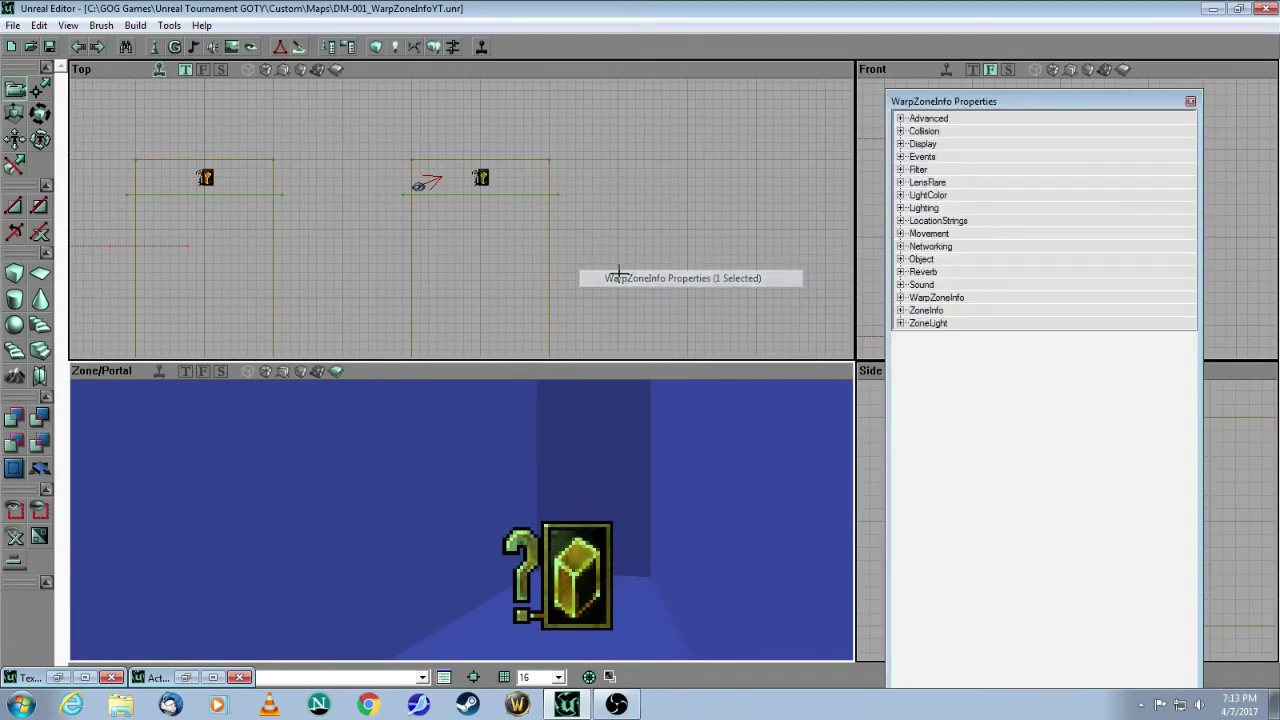
pyautogui.click(900, 298)
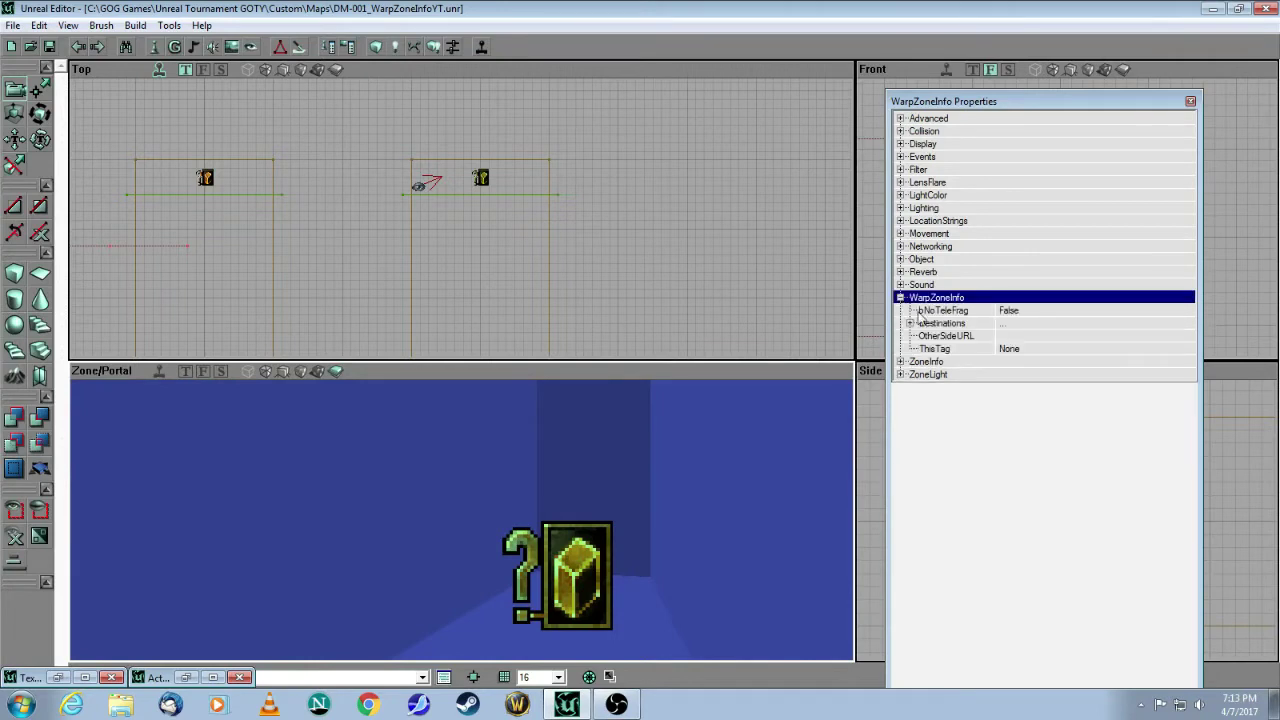
pyautogui.click(1029, 349)
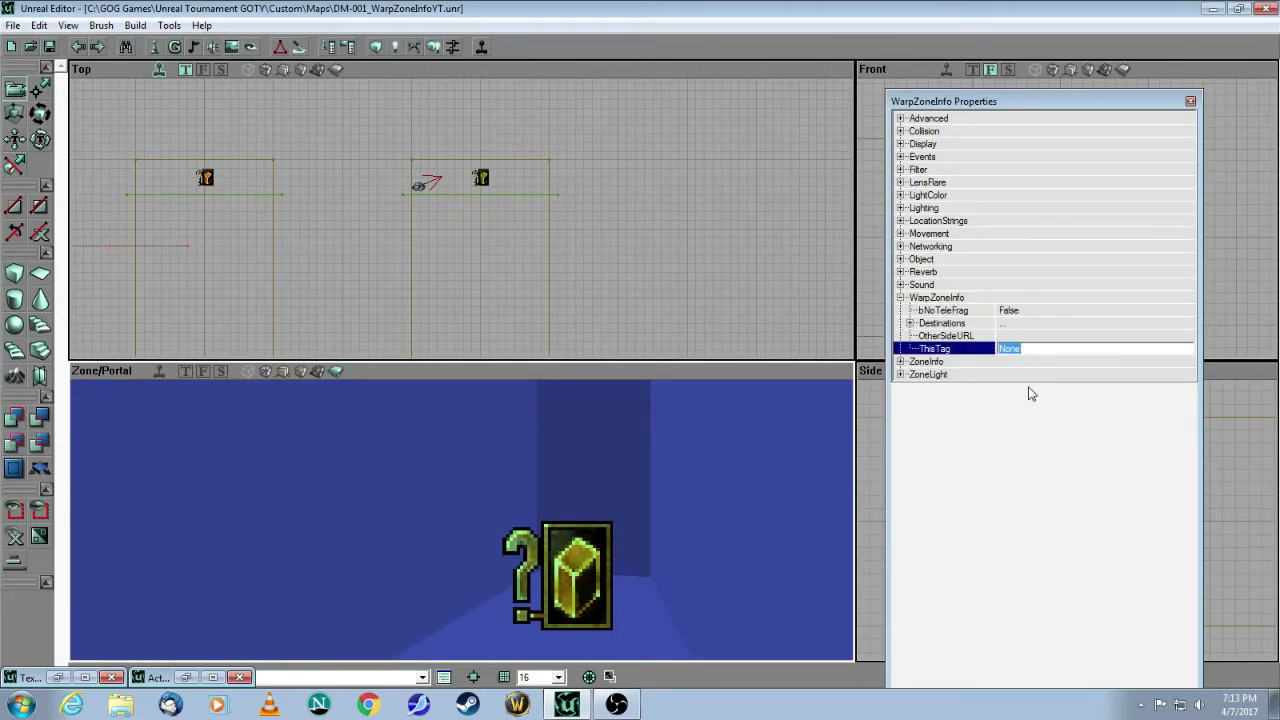
pyautogui.write('Right')
pyautogui.click(1058, 259)
pyautogui.click(1191, 101)
pyautogui.click(750, 272)
# Add one light on the floor of each of the two corridors, in front of their portal zones
pyautogui.moveTo(609, 517); pyautogui.dragTo(609, 640)
pyautogui.moveTo(461, 520); pyautogui.dragTo(560, 563)
pyautogui.rightClick(560, 563)
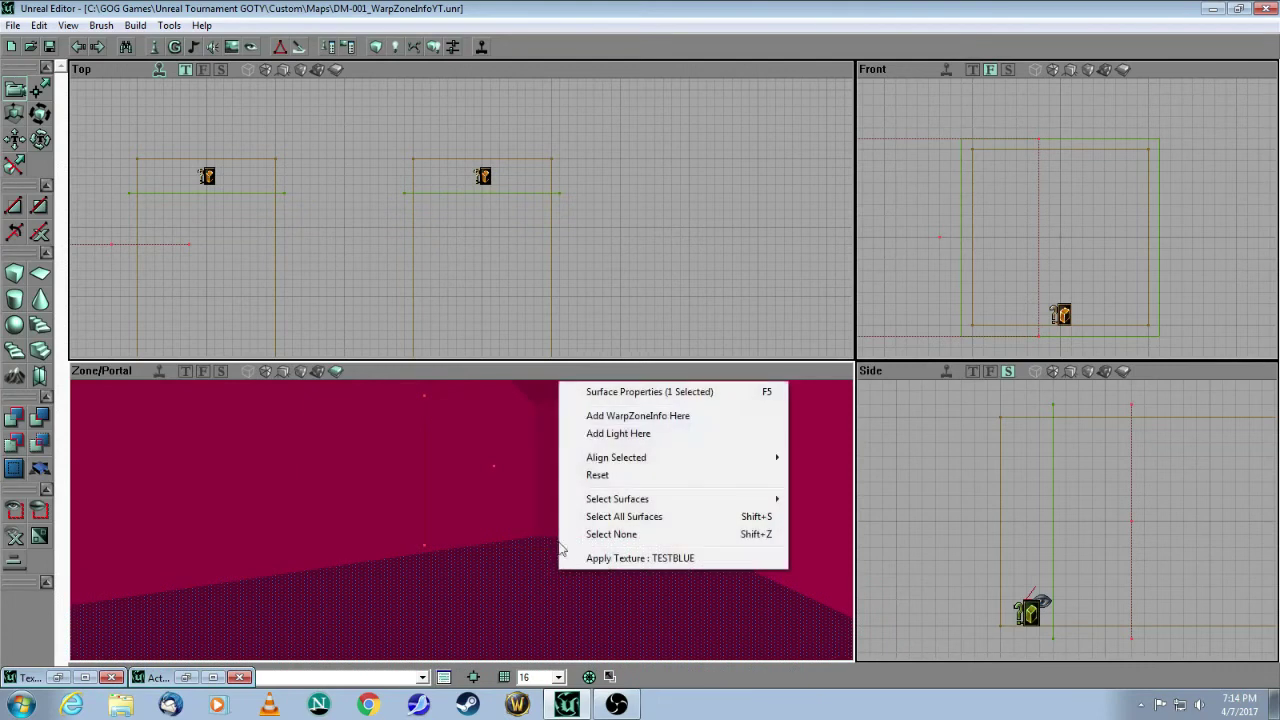
pyautogui.click(590, 433)
pyautogui.moveTo(551, 569)
pyautogui.mouseDown()
pyautogui.moveTo(551, 620)
pyautogui.moveTo(500, 600)
pyautogui.mouseUp()
pyautogui.rightClick(392, 400)
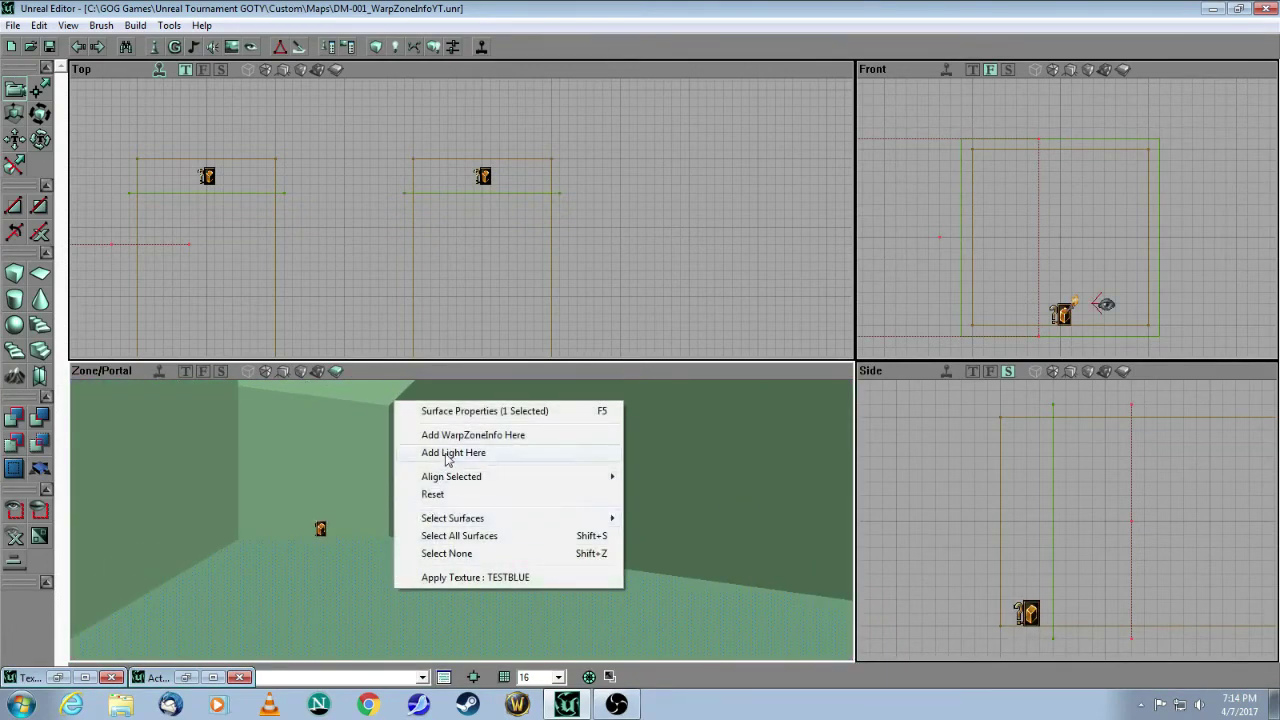
pyautogui.click(446, 455)
pyautogui.moveTo(474, 383); pyautogui.dragTo(460, 500)
pyautogui.moveTo(500, 420); pyautogui.dragTo(569, 464)
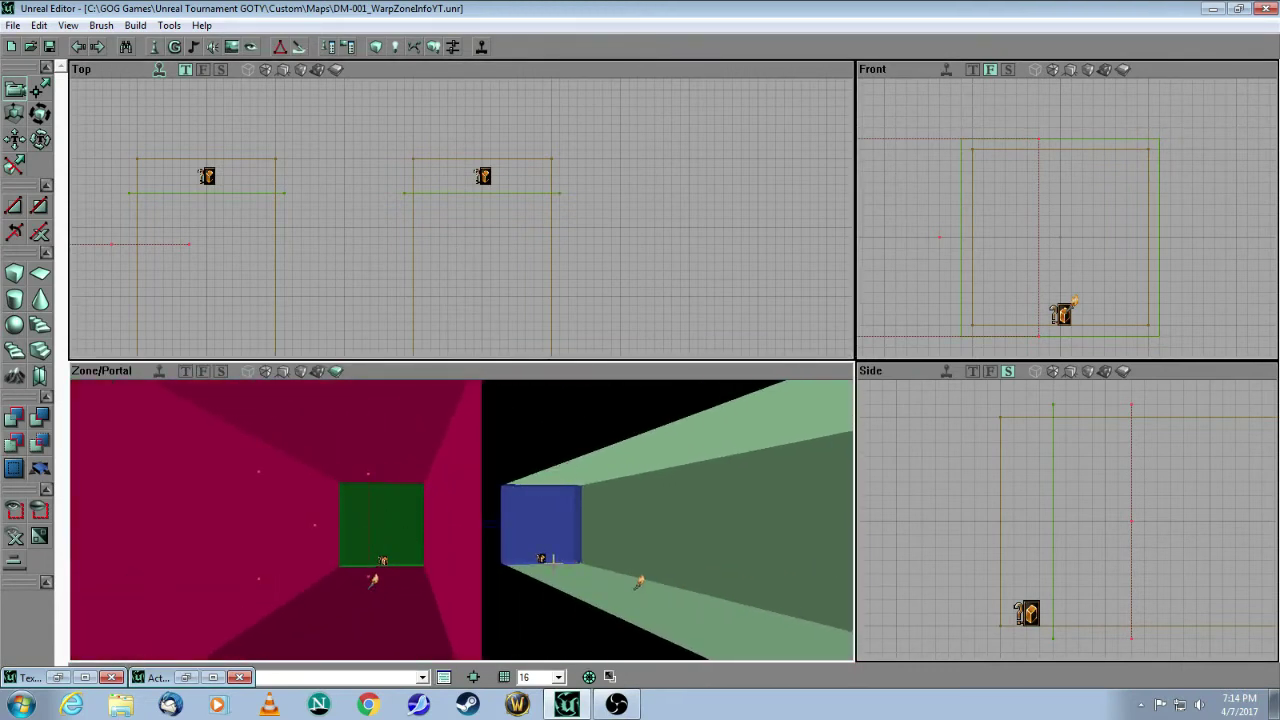
pyautogui.moveTo(515, 557); pyautogui.dragTo(514, 508)
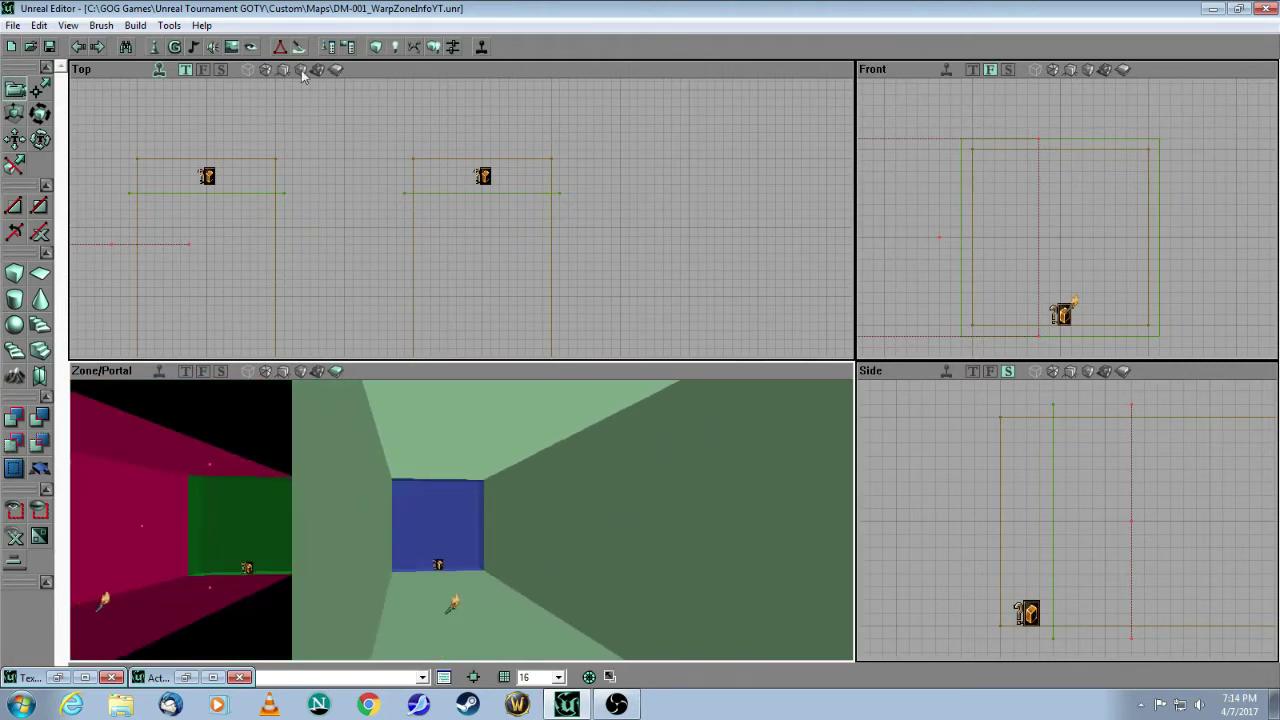
# Choose the HealthVial actor class from the TournamentHealth pickups and close its class script
pyautogui.click(156, 48)
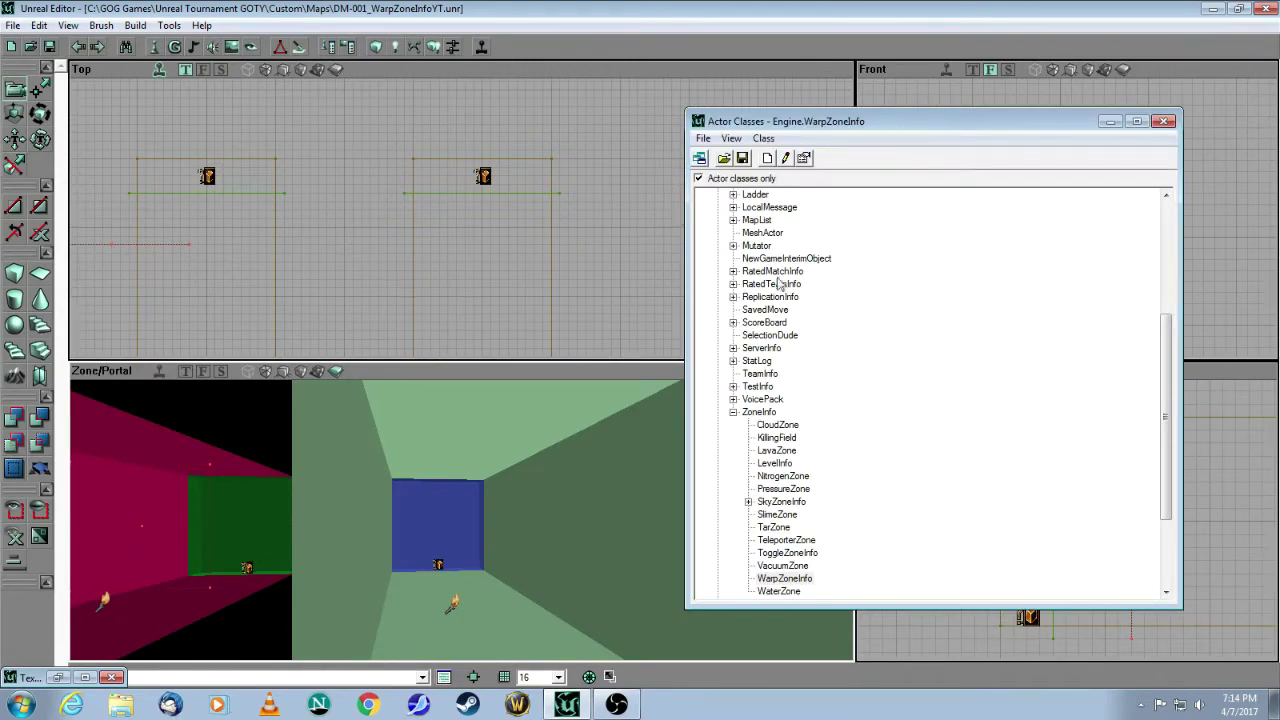
pyautogui.click(772, 285)
pyautogui.scroll(5, 770, 310)
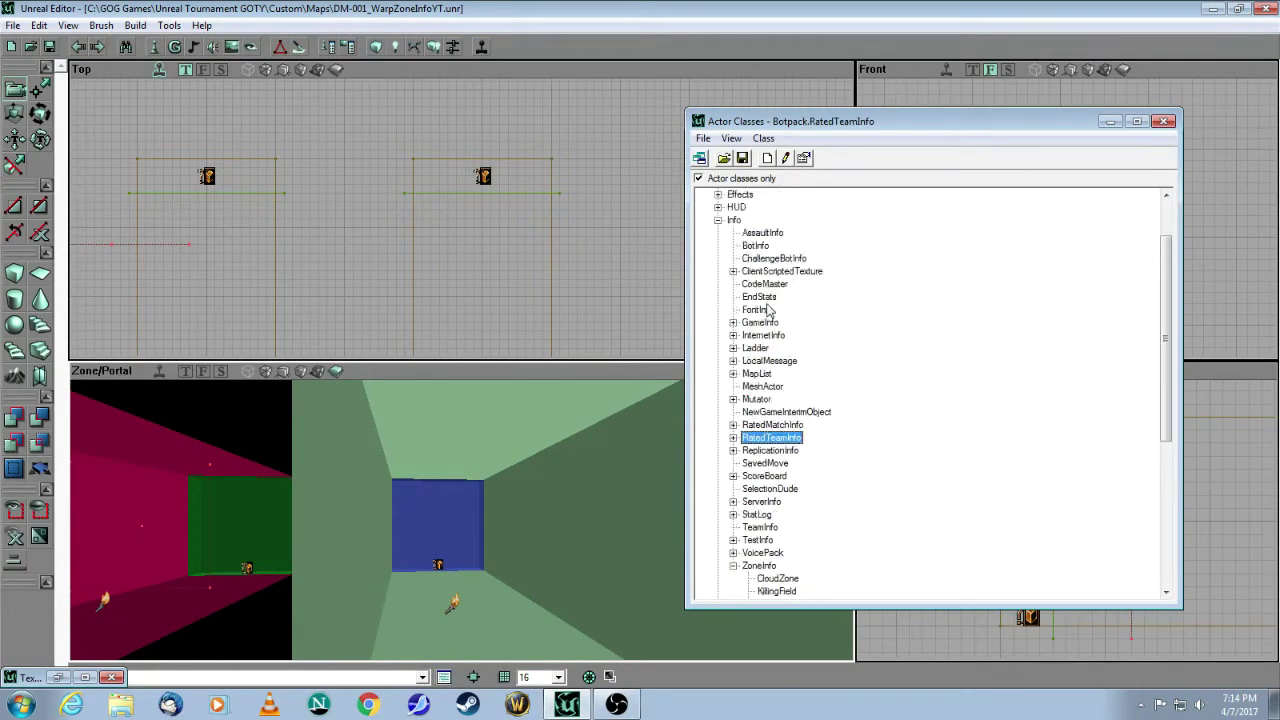
pyautogui.scroll(-8, 766, 340)
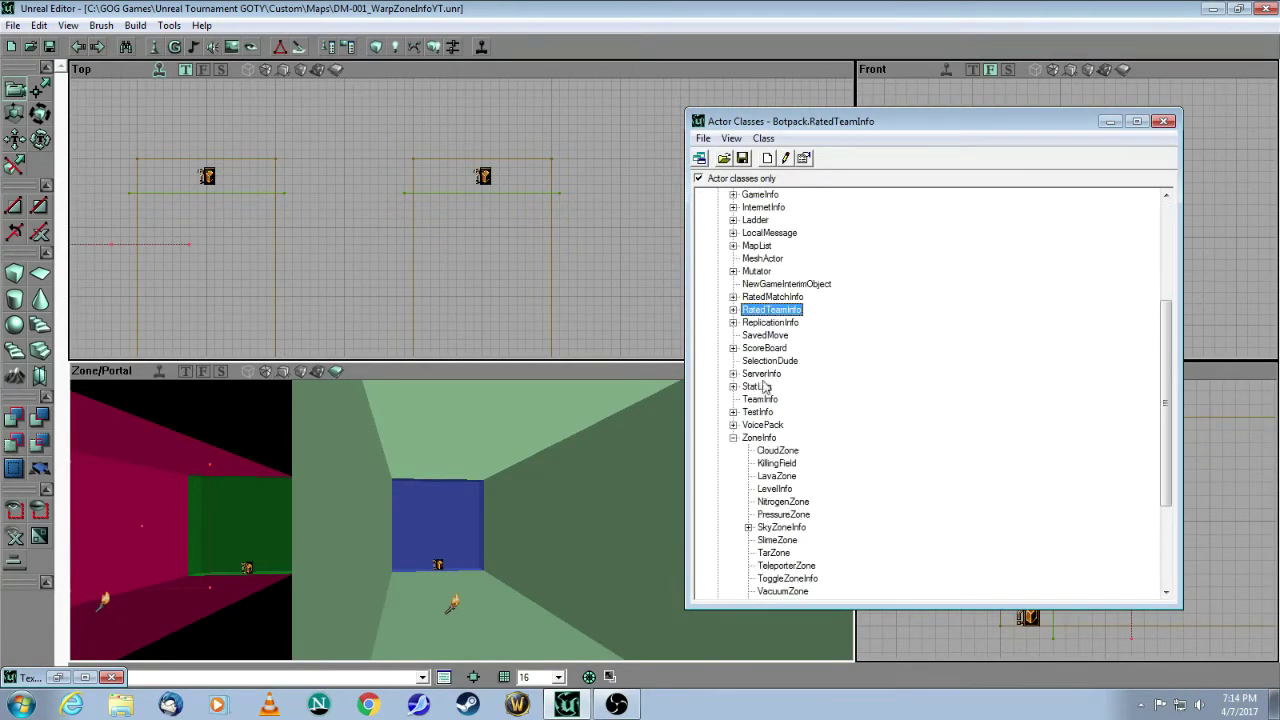
pyautogui.click(717, 477)
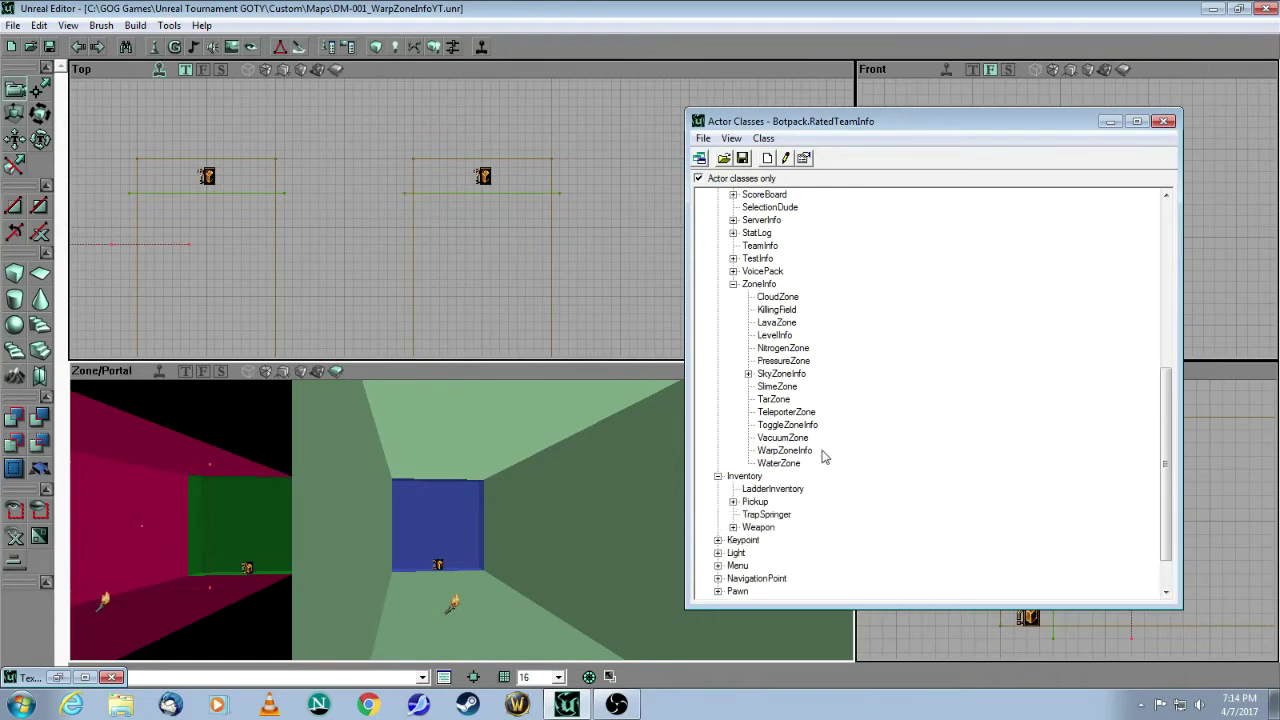
pyautogui.click(733, 502)
pyautogui.scroll(-2, 866, 460)
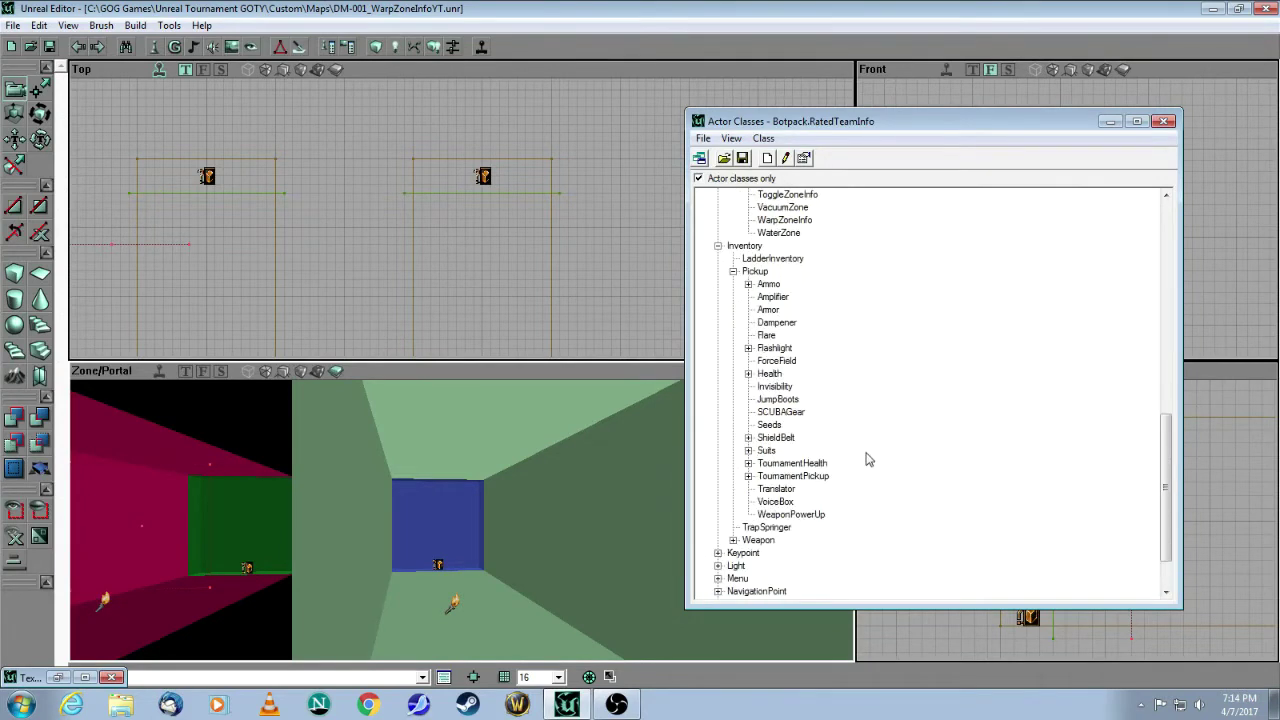
pyautogui.click(748, 463)
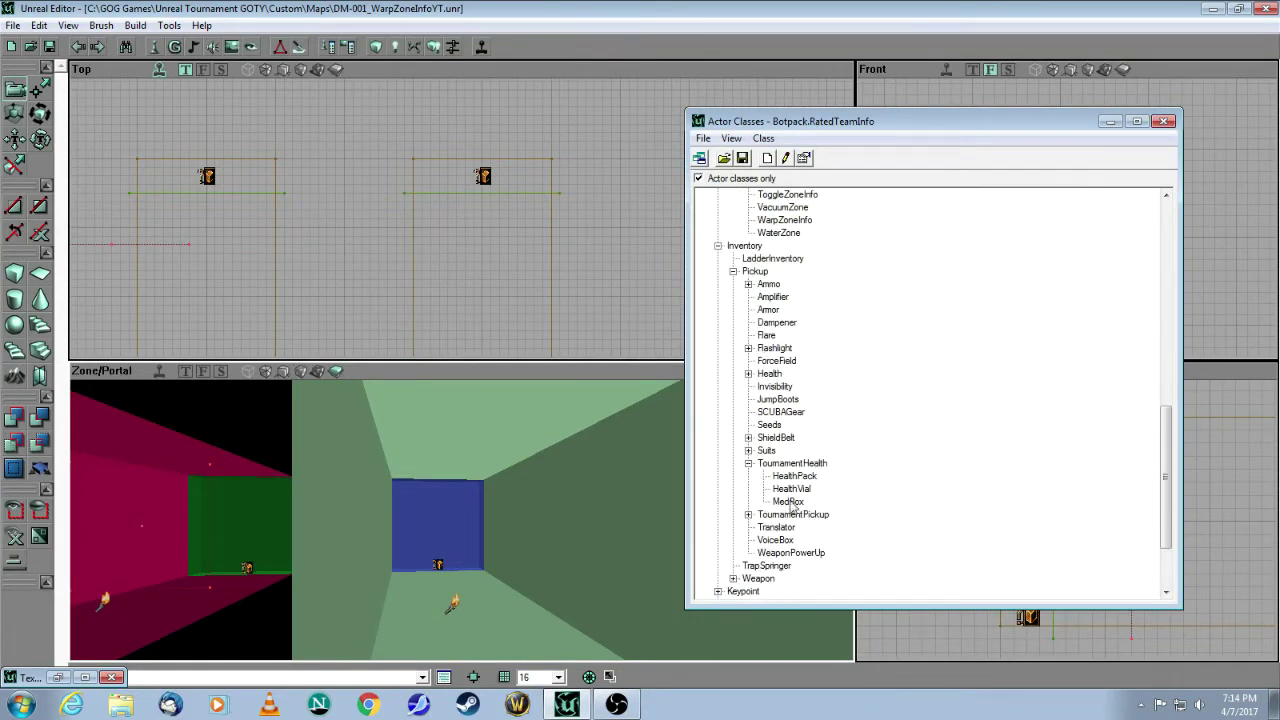
pyautogui.doubleClick(791, 489)
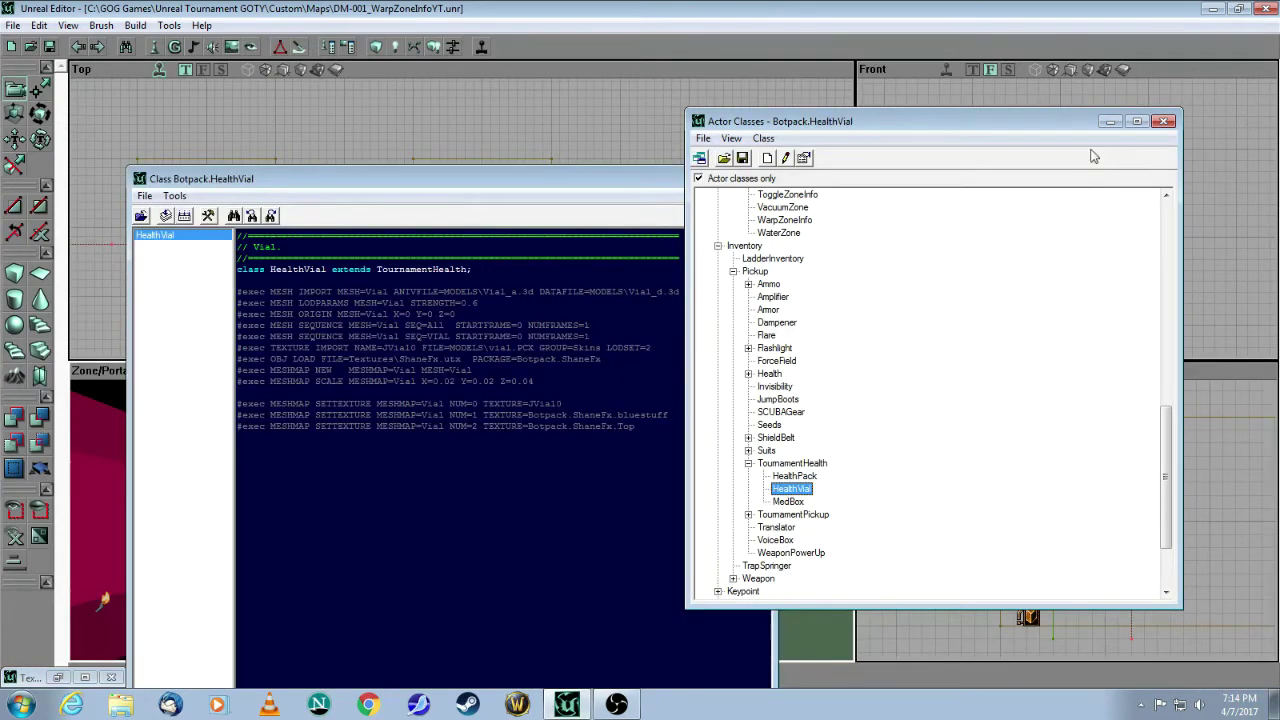
pyautogui.click(1111, 121)
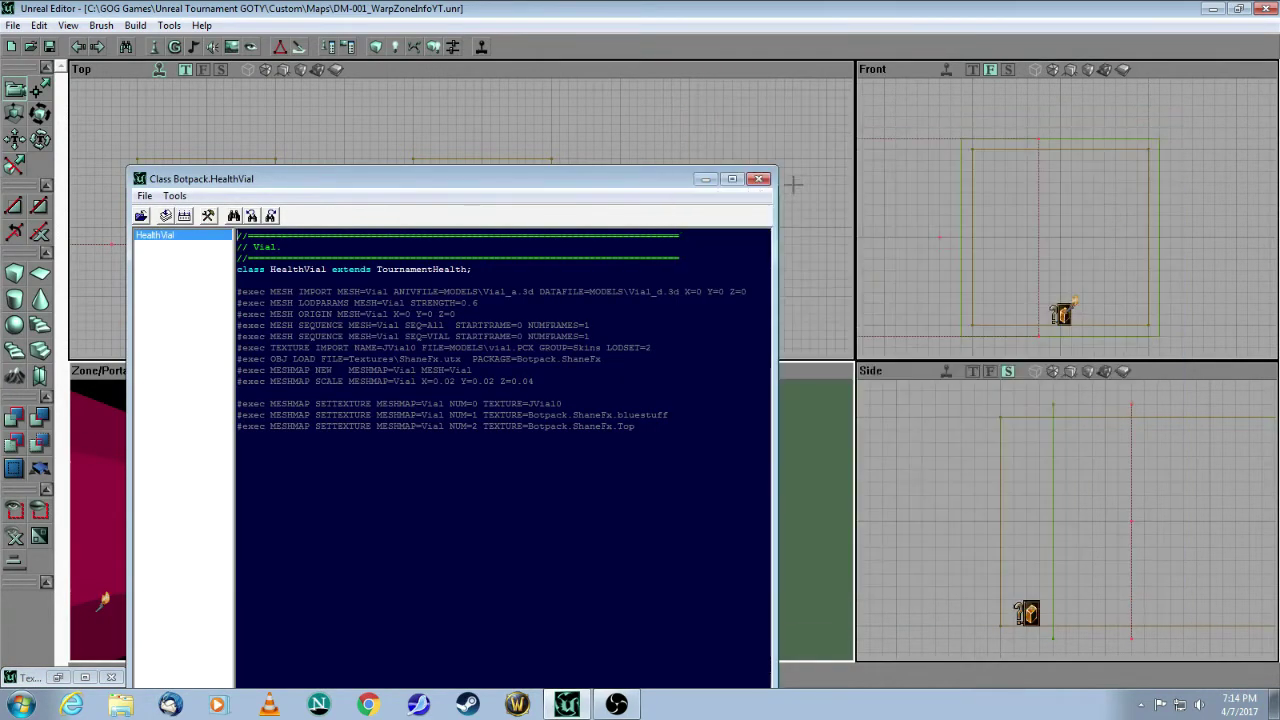
pyautogui.click(765, 178)
# Add a HealthVial on the floor of the second corridor, near its light
pyautogui.moveTo(461, 520)
pyautogui.mouseDown()
pyautogui.moveTo(461, 490)
pyautogui.moveTo(461, 515)
pyautogui.mouseUp()
pyautogui.rightClick(459, 618)
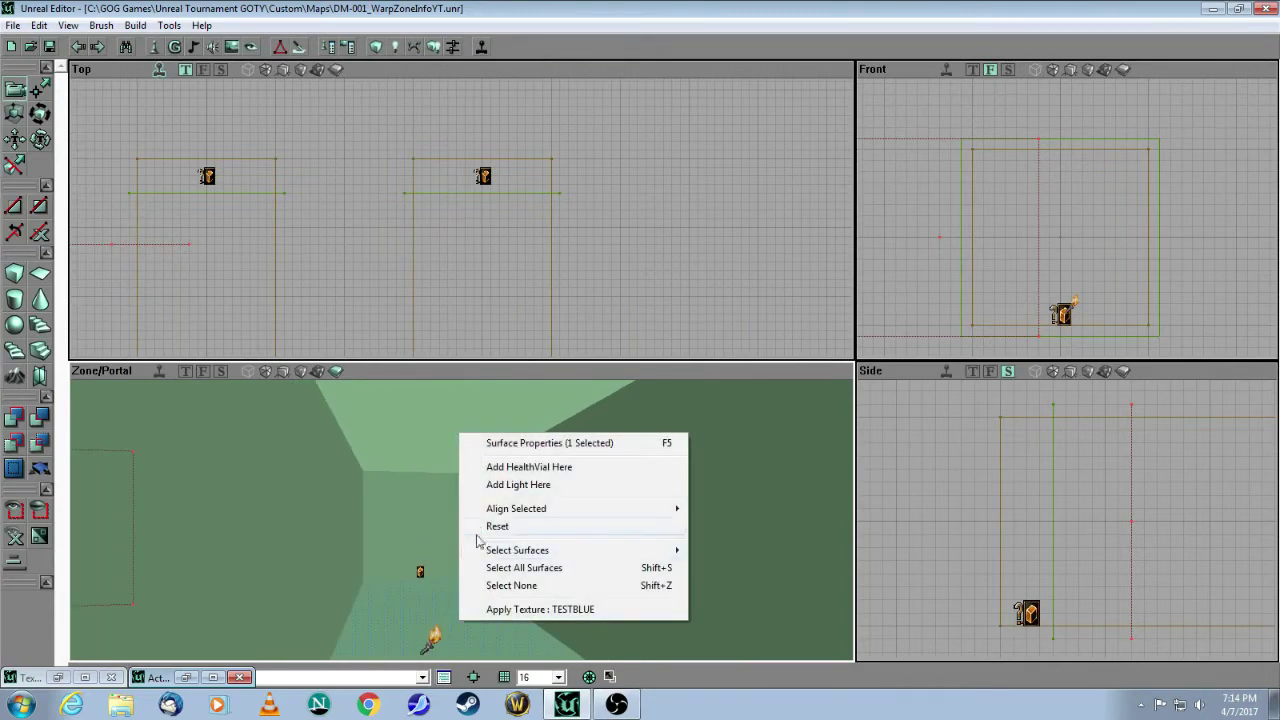
pyautogui.click(490, 466)
# Choose the PlayerStart navigation point class and add one on the floor of the first corridor
pyautogui.moveTo(461, 520); pyautogui.dragTo(460, 470)
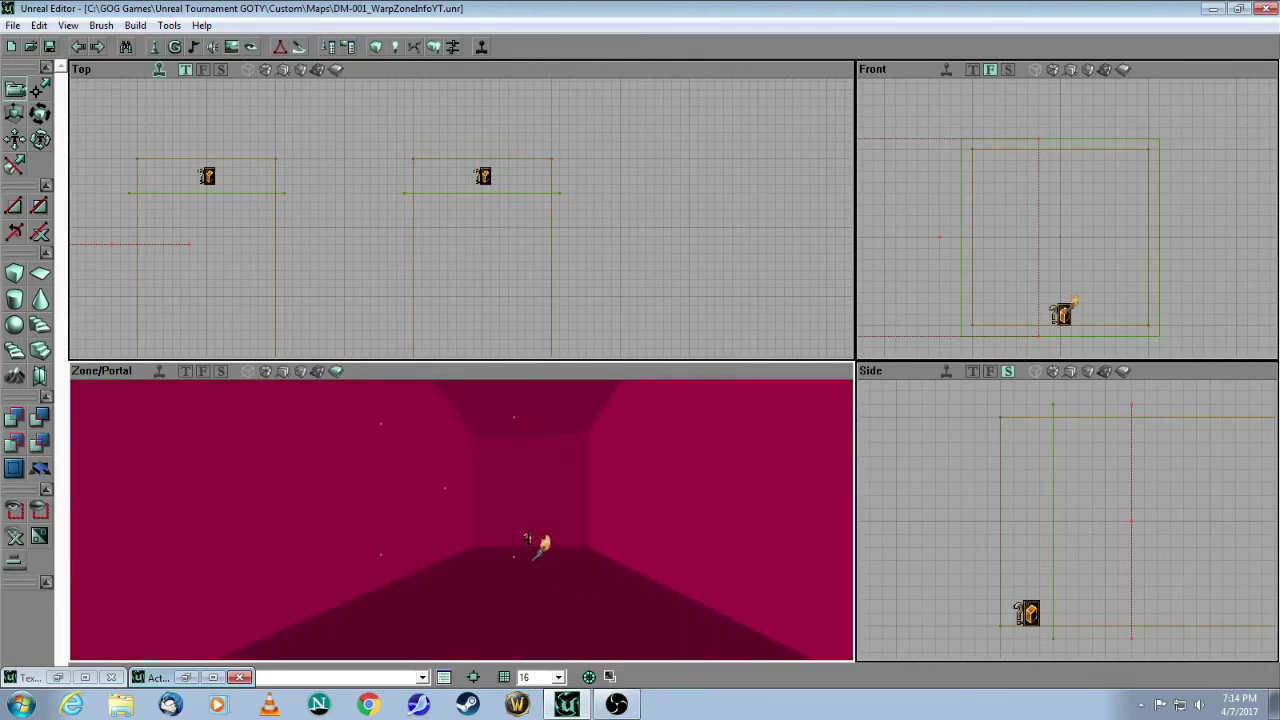
pyautogui.click(153, 47)
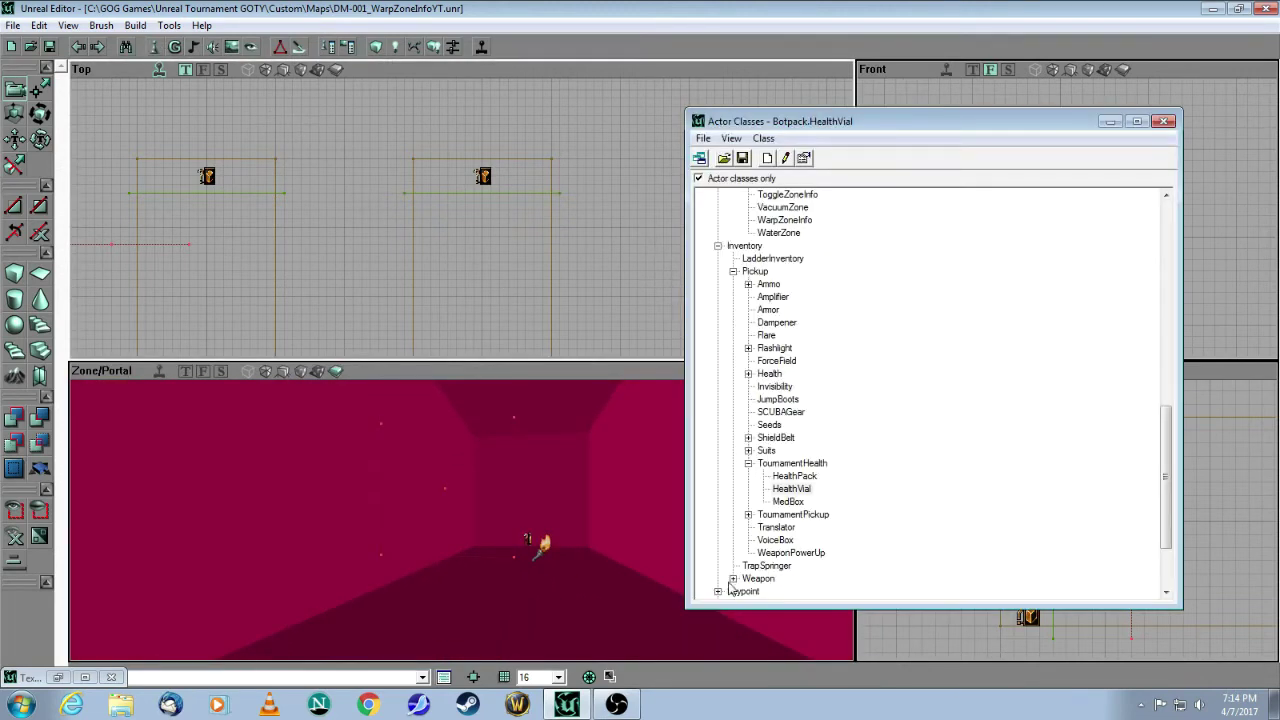
pyautogui.scroll(-3, 1063, 475)
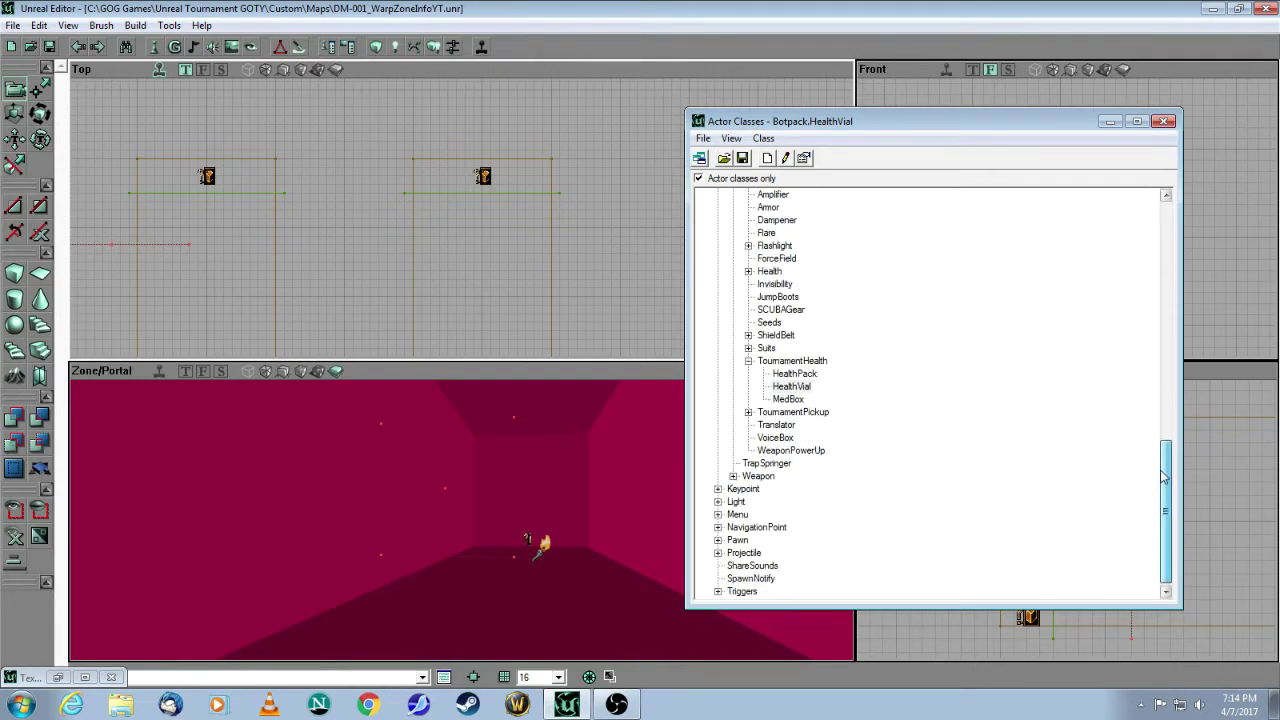
pyautogui.click(718, 528)
pyautogui.click(766, 515)
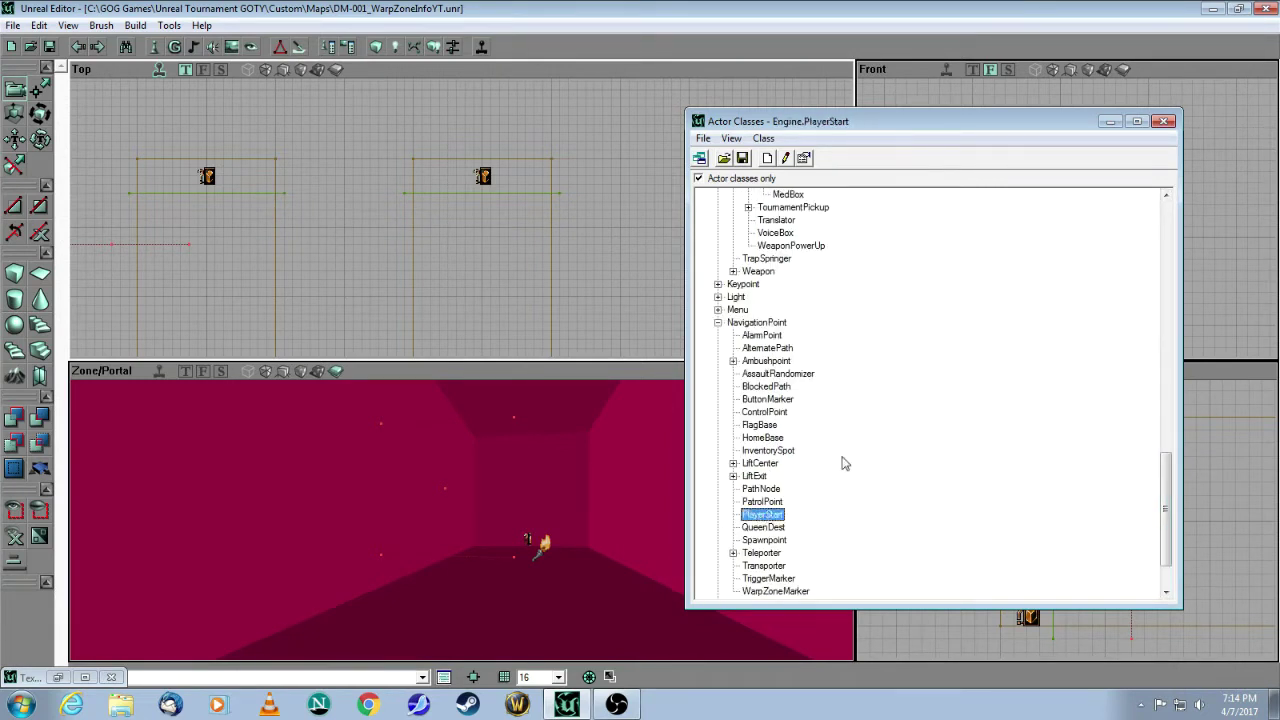
pyautogui.click(1110, 121)
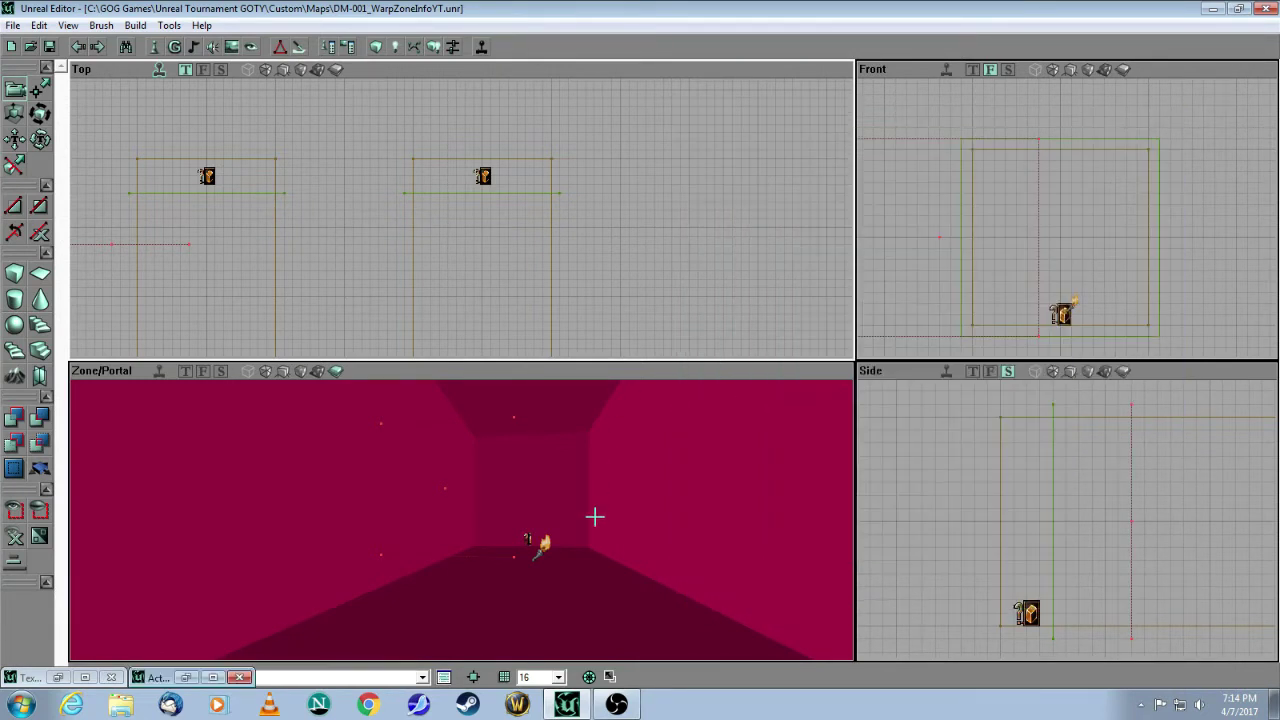
pyautogui.rightClick(536, 621)
pyautogui.click(590, 468)
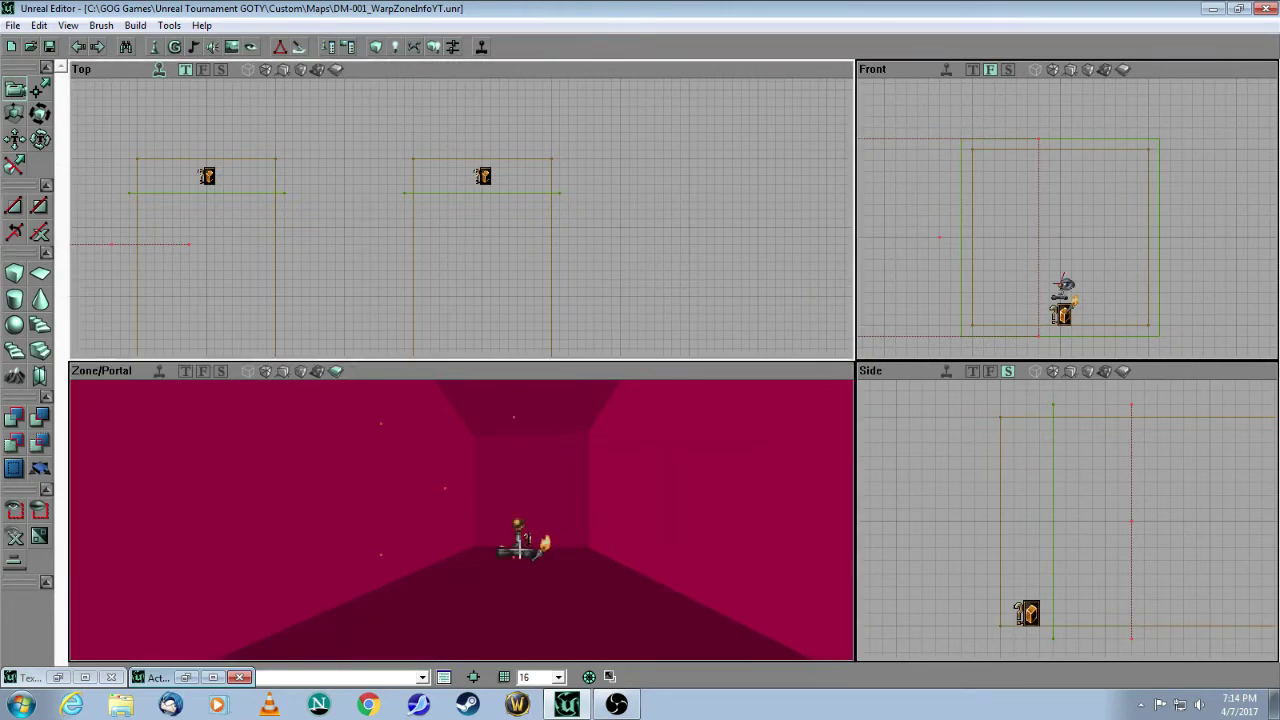
# Rotate the PlayerStart 90 degrees so its direction arrow faces the first corridor's portal
pyautogui.moveTo(520, 300); pyautogui.dragTo(620, 85)
pyautogui.moveTo(212, 128); pyautogui.dragTo(388, 236)
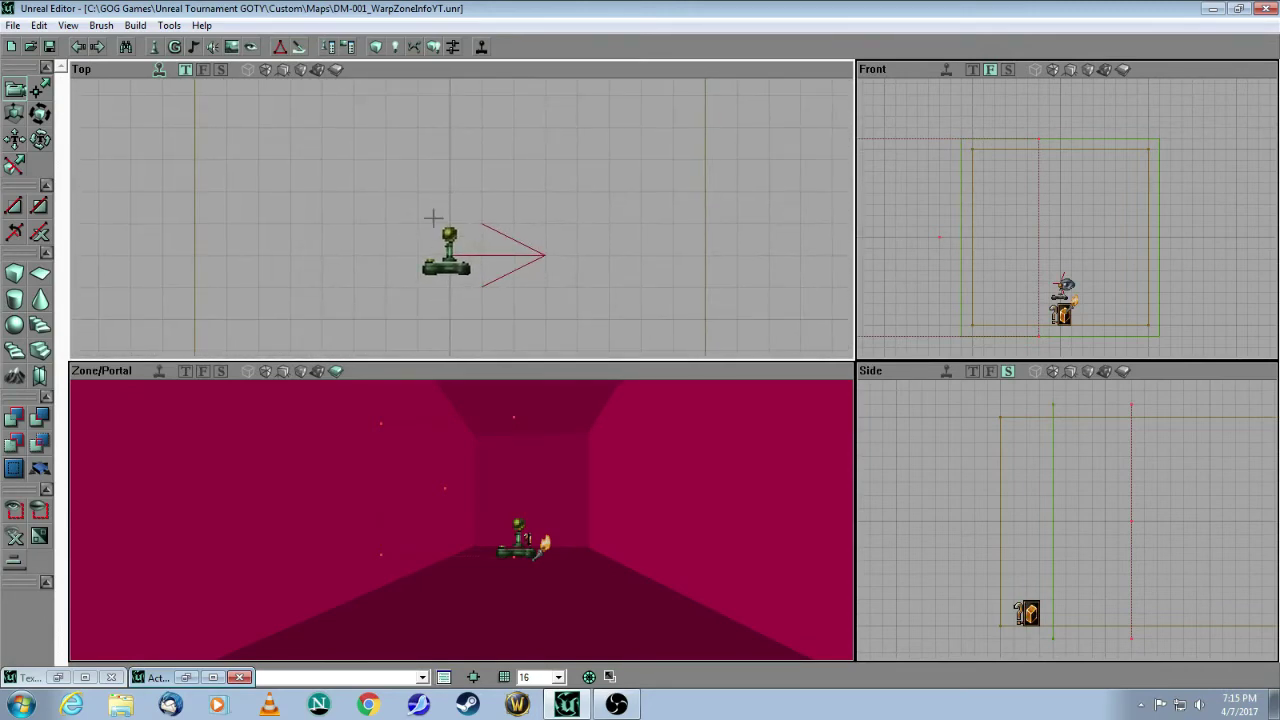
pyautogui.click(38, 114)
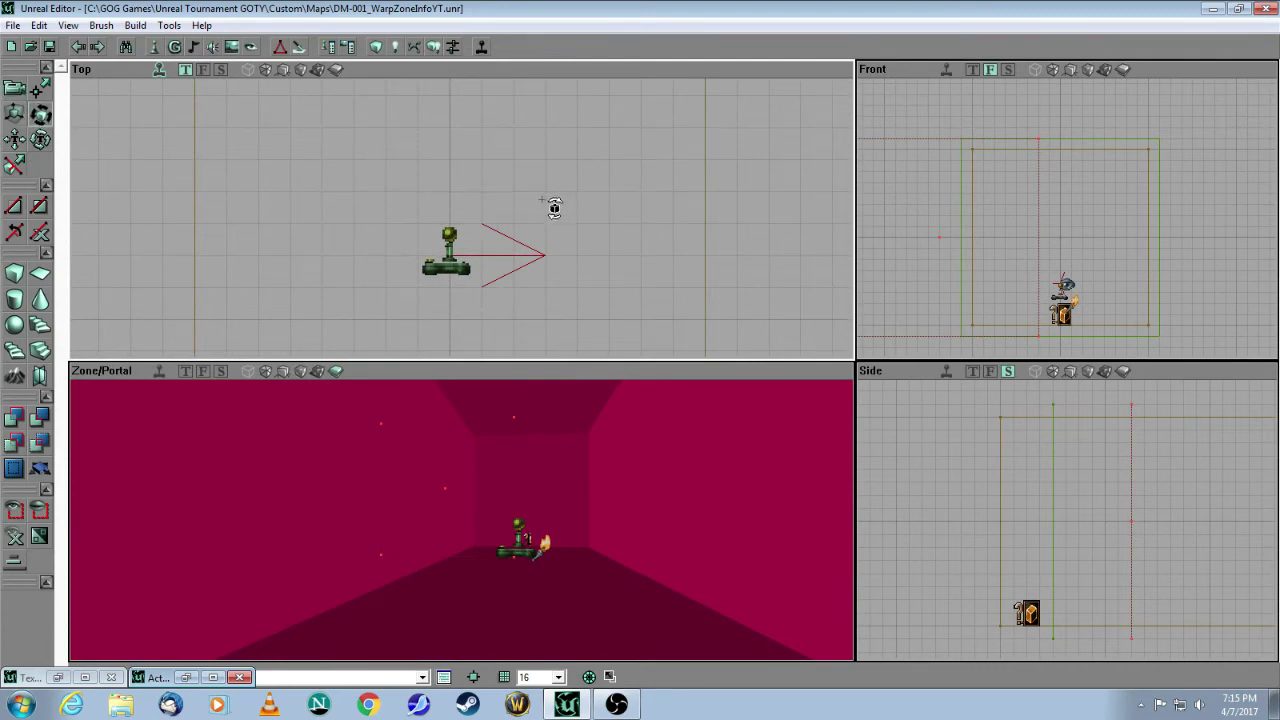
pyautogui.keyDown('ctrl'); pyautogui.moveTo(536, 205); pyautogui.dragTo(490, 201); pyautogui.keyUp('ctrl')
pyautogui.click(14, 88)
# Choose a humanoid figure actor class and add one on the first corridor's floor, just behind the PlayerStart
pyautogui.moveTo(300, 426); pyautogui.dragTo(300, 470)
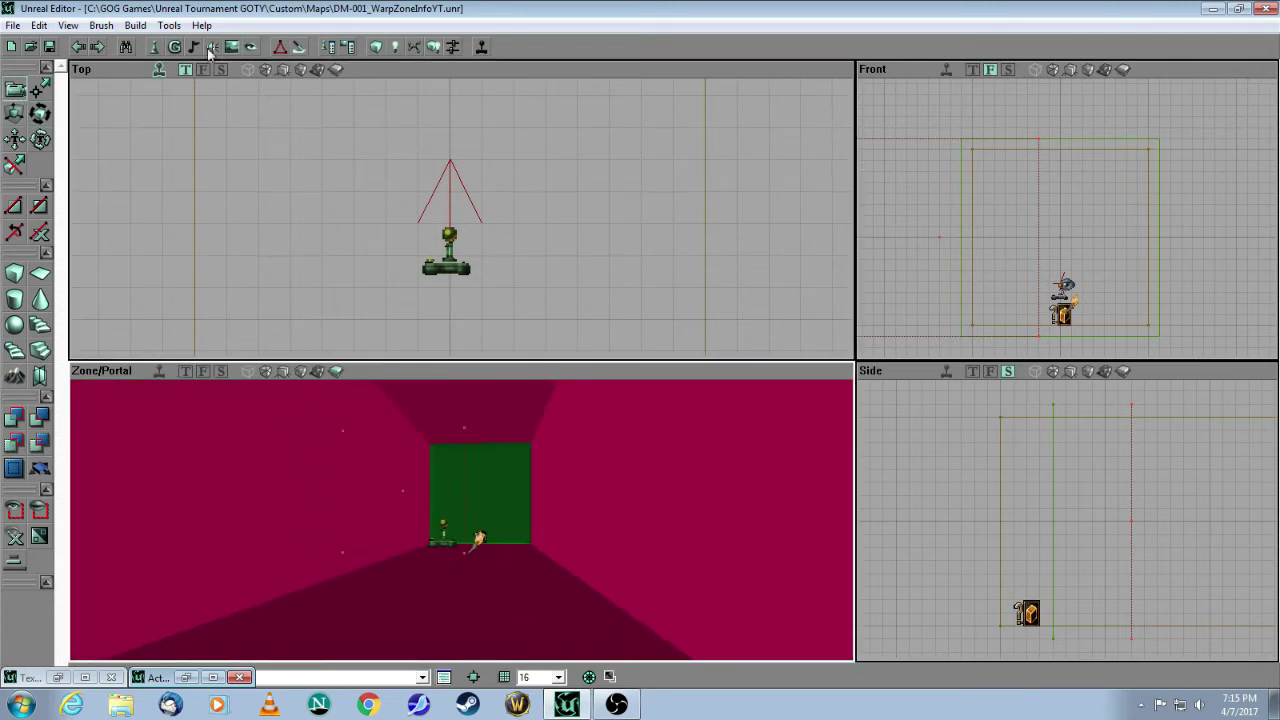
pyautogui.click(156, 48)
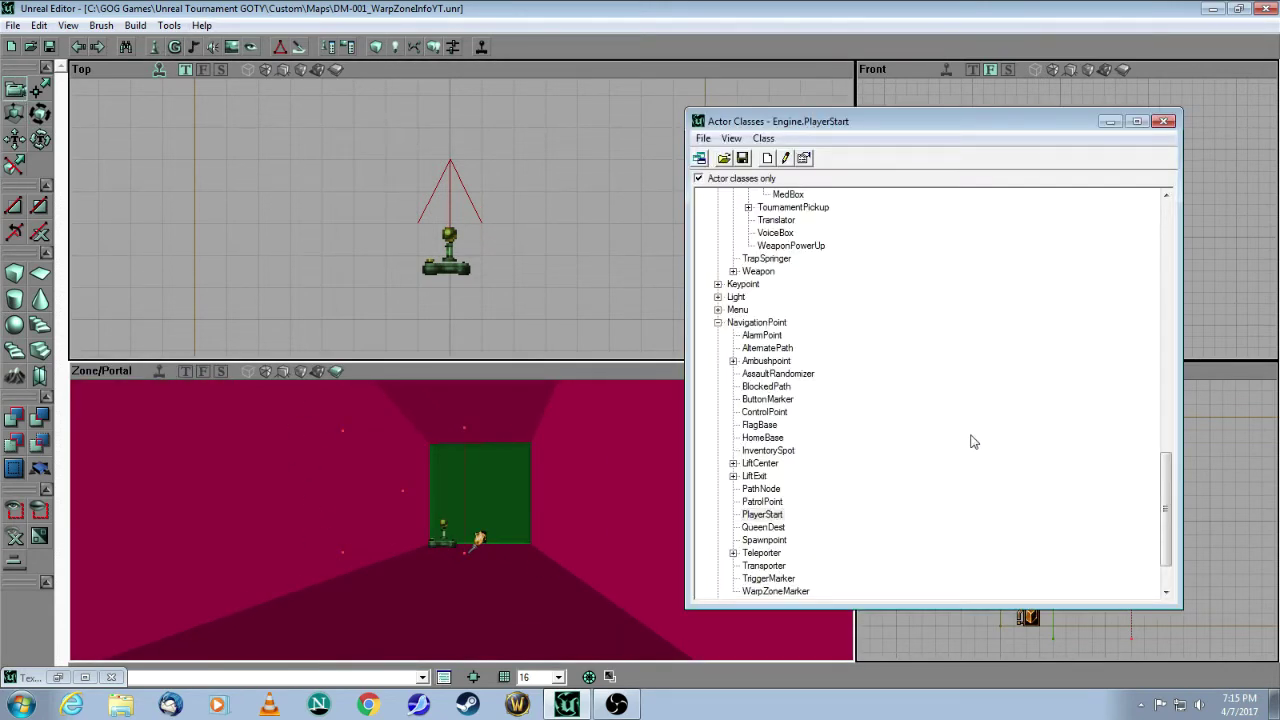
pyautogui.moveTo(1162, 508); pyautogui.dragTo(1165, 225)
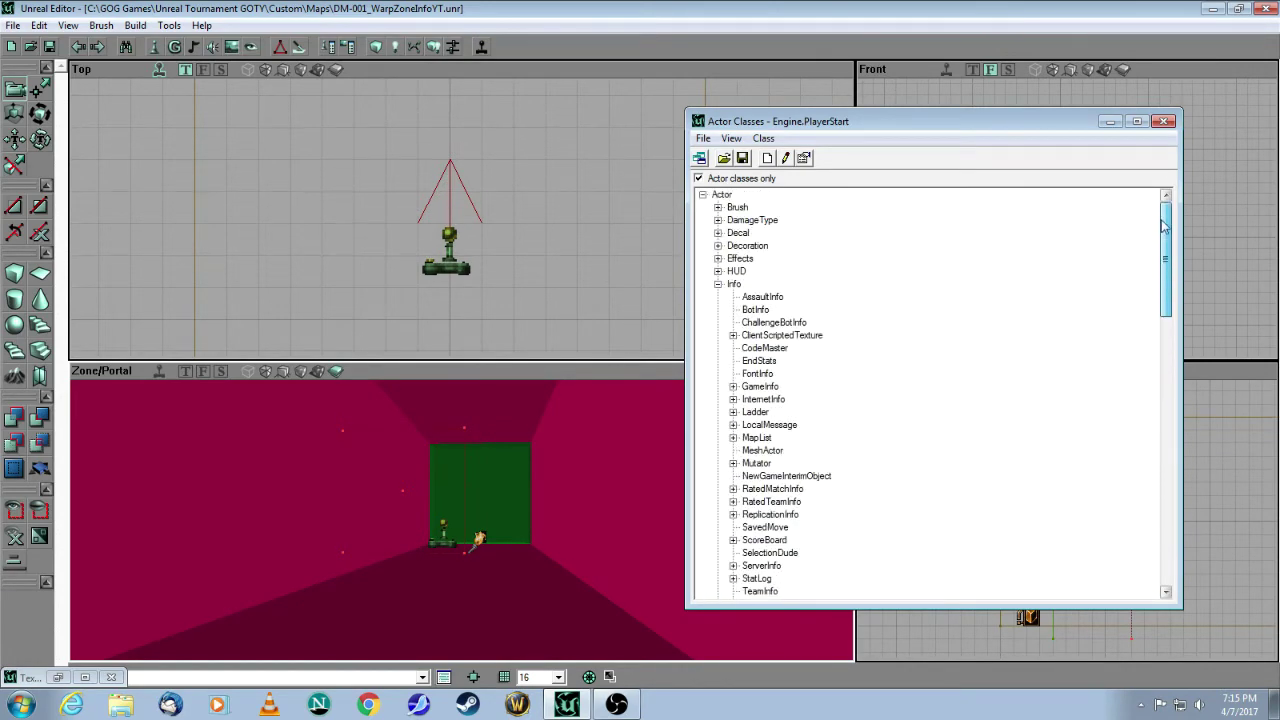
pyautogui.click(718, 257)
pyautogui.click(762, 527)
pyautogui.click(1110, 121)
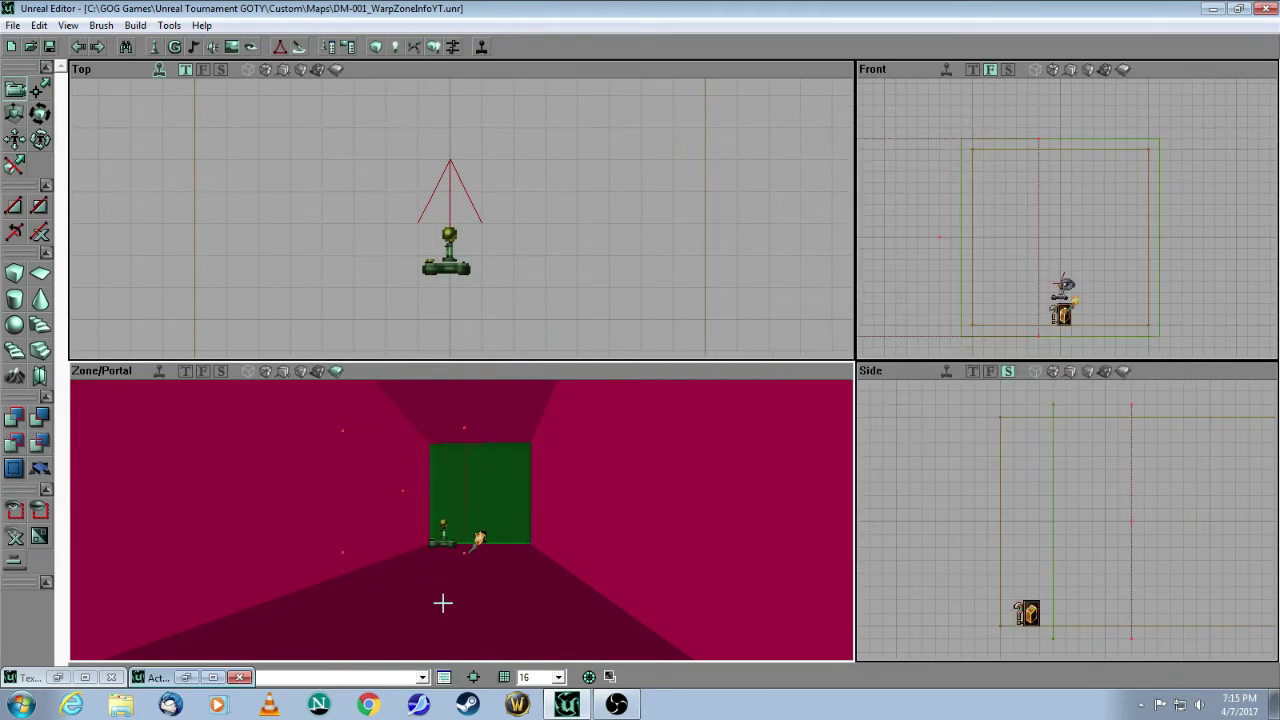
pyautogui.rightClick(440, 598)
pyautogui.click(510, 451)
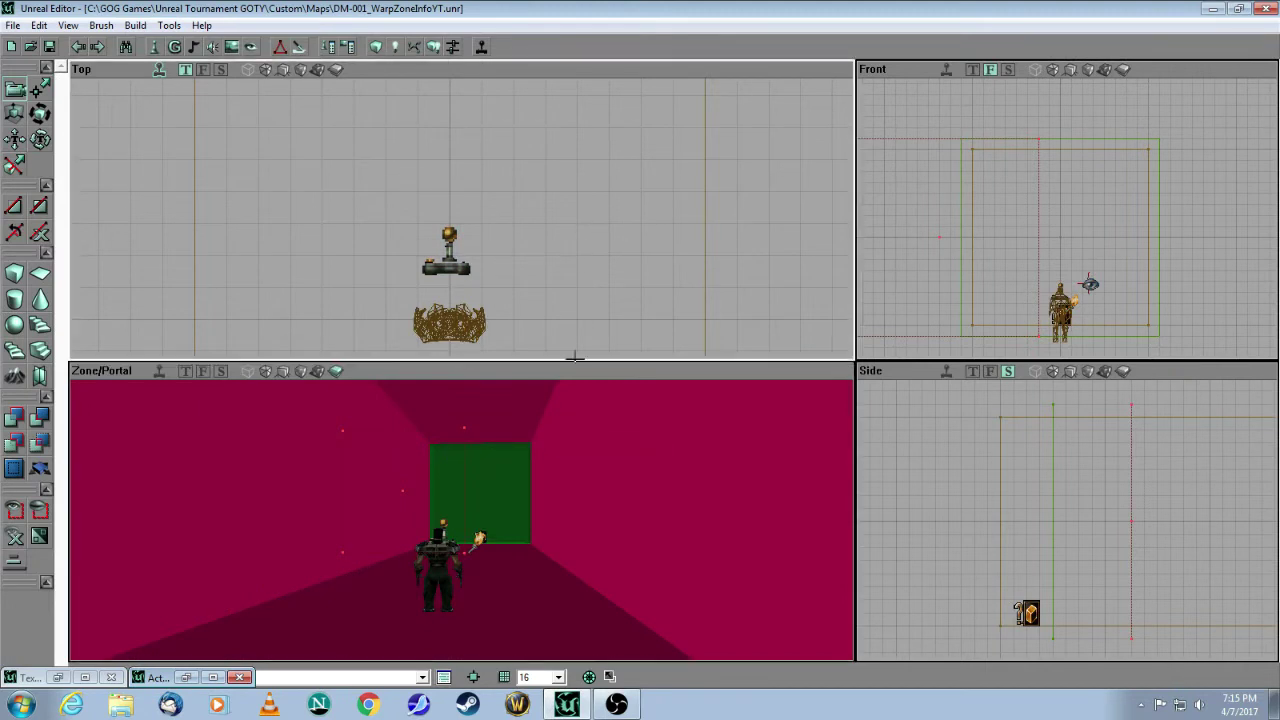
# Raise the humanoid figure so its feet rest on the corridor floor, and deselect it
pyautogui.click(438, 567)
pyautogui.moveTo(1062, 272); pyautogui.dragTo(1057, 243)
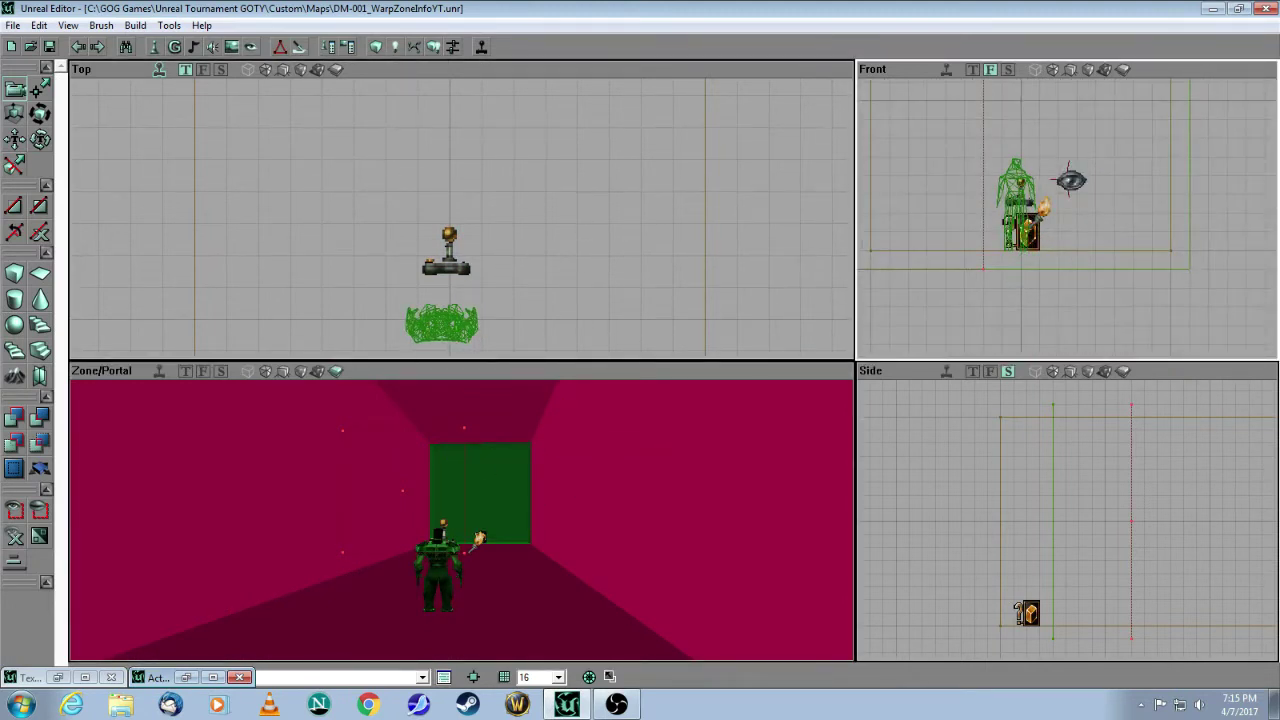
pyautogui.click(610, 271)
# Show the perspective view in Dynamic Light mode and look over the textured corridors with their actors
pyautogui.moveTo(480, 430); pyautogui.dragTo(485, 560)
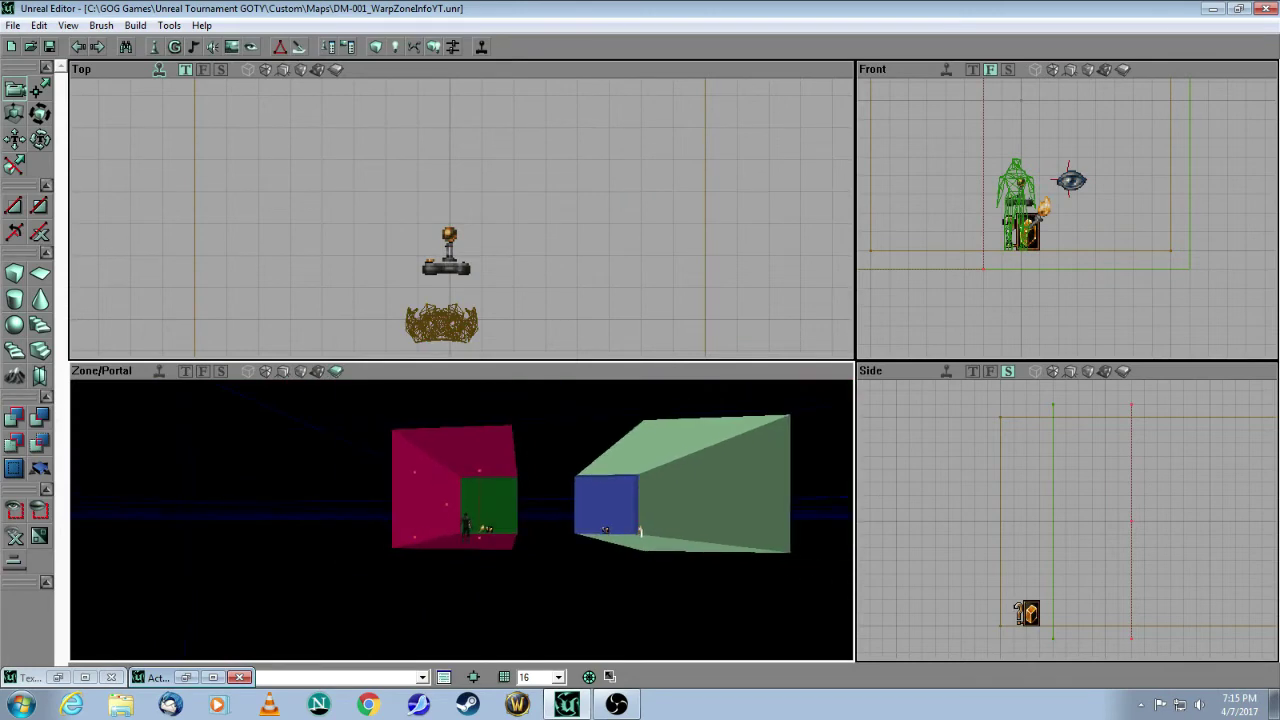
pyautogui.click(316, 371)
pyautogui.moveTo(420, 498); pyautogui.dragTo(455, 420)
pyautogui.moveTo(335, 390)
pyautogui.mouseDown()
pyautogui.moveTo(345, 385)
pyautogui.moveTo(350, 405)
pyautogui.moveTo(350, 375)
pyautogui.mouseUp()
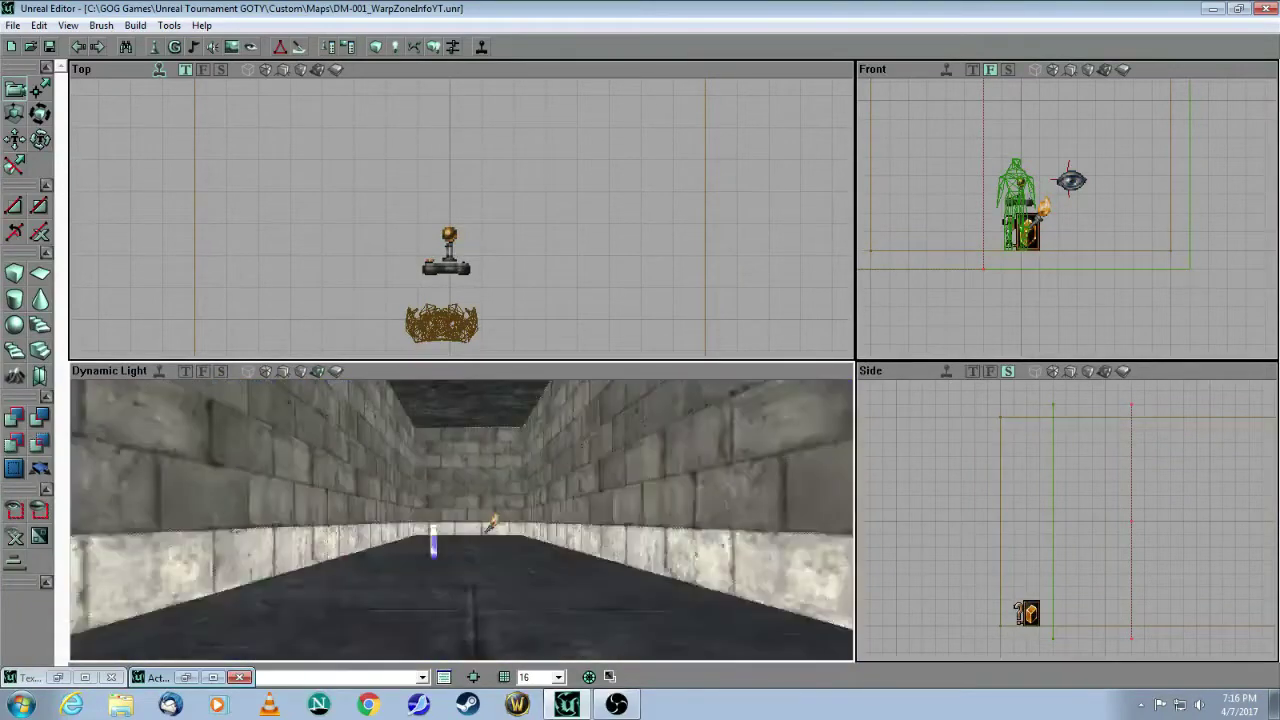
pyautogui.moveTo(424, 520); pyautogui.dragTo(424, 485)
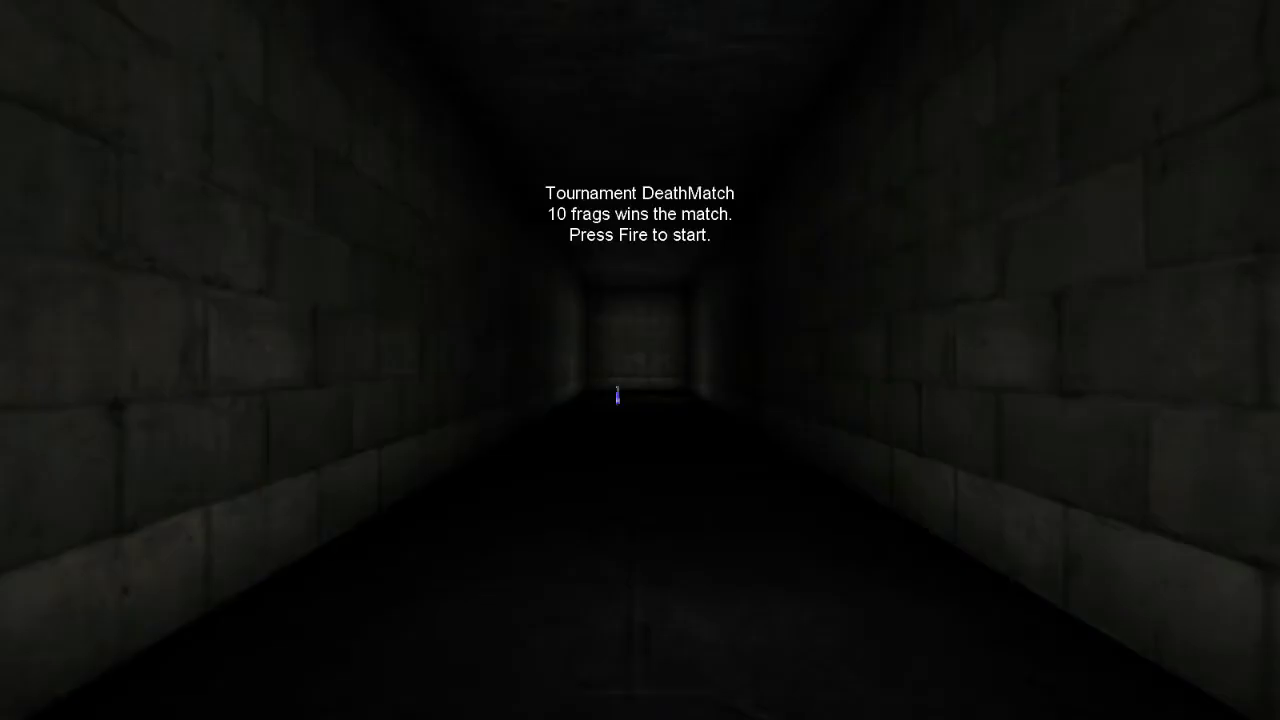
# Start the test match and walk forward along the corridor to check the warp zone in game
pyautogui.click(644, 363)
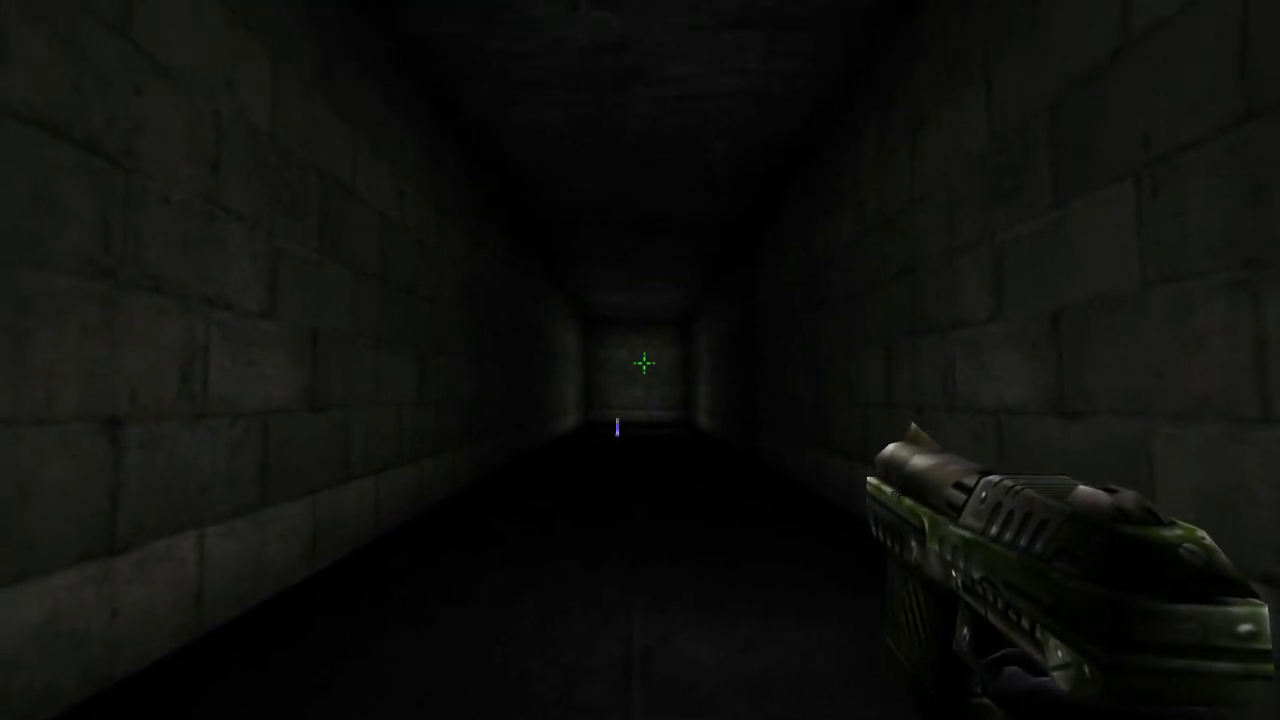
pyautogui.press('w')
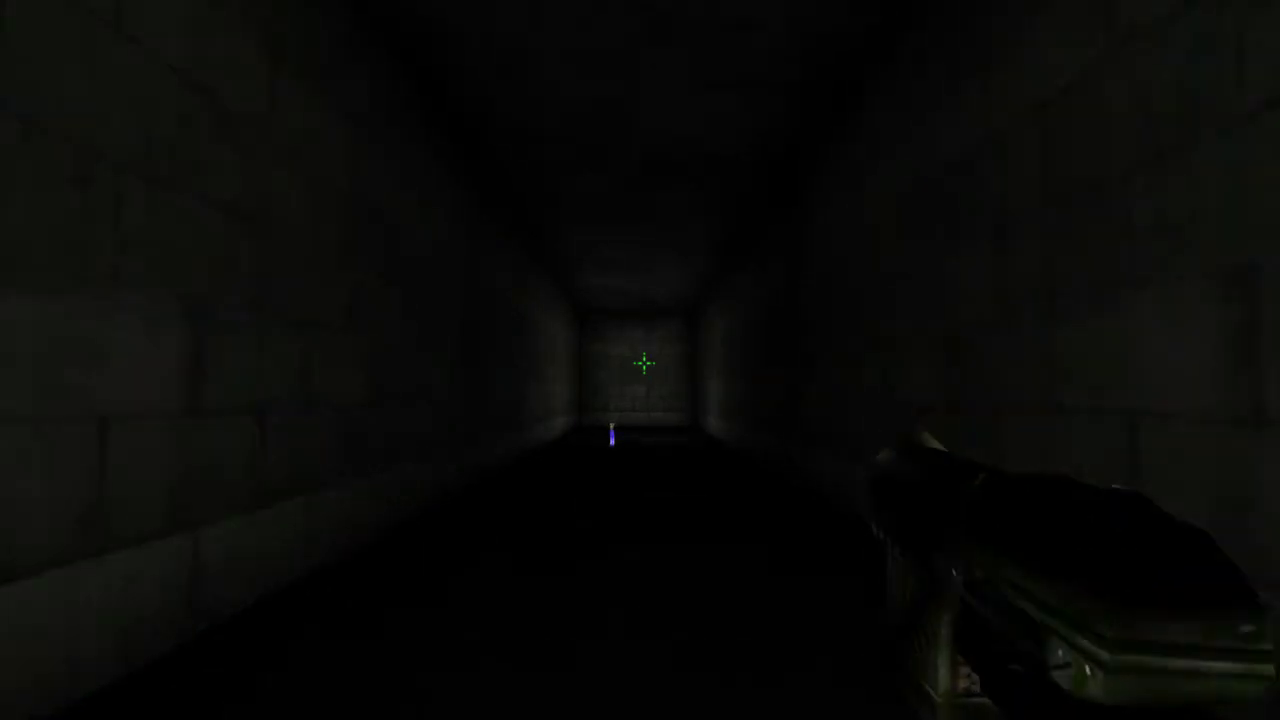
pyautogui.press('w')
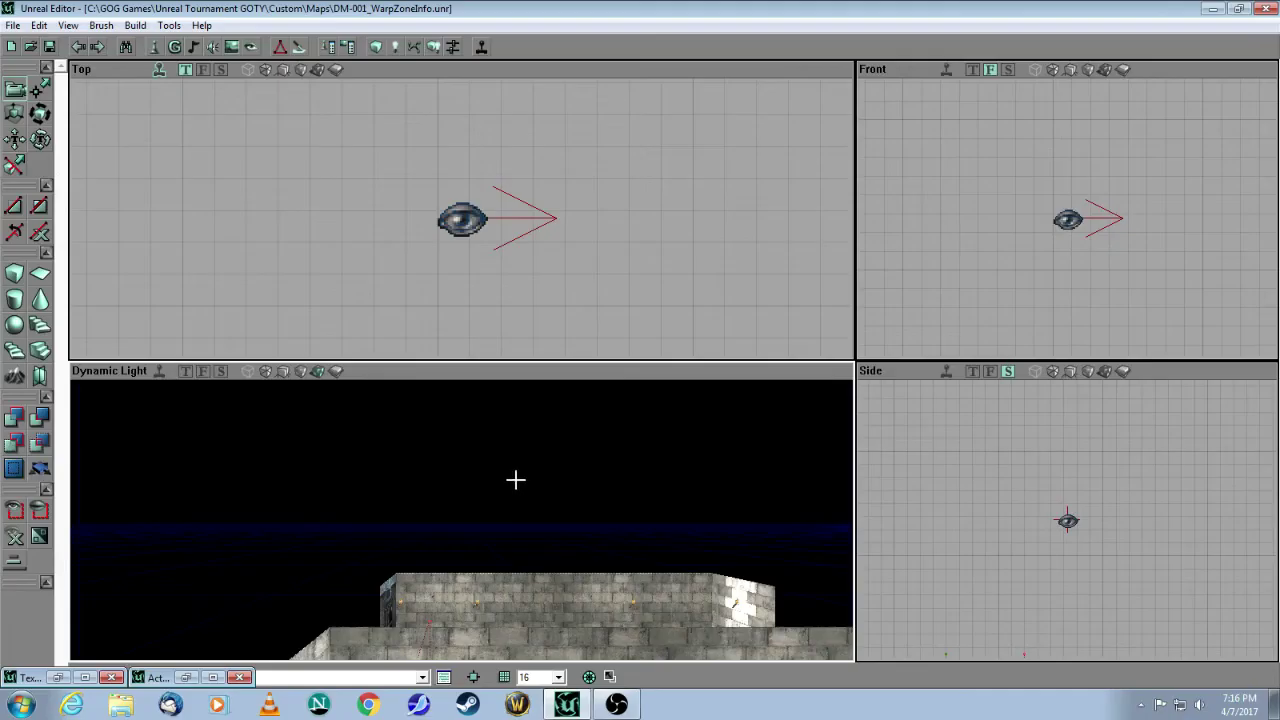
# Inspect the corridors of the DM-001_WarpZoneInfo map in Dynamic Light mode with real-time preview turned on
pyautogui.moveTo(517, 480); pyautogui.dragTo(500, 425)
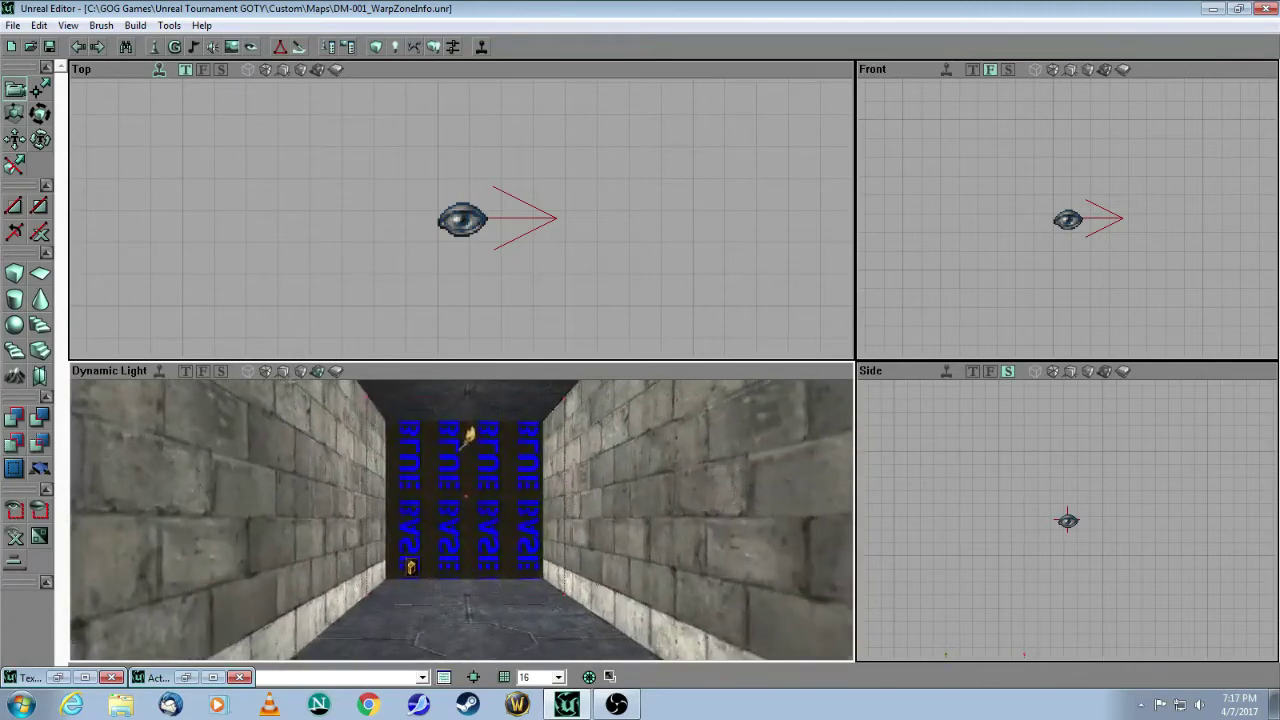
pyautogui.click(160, 371)
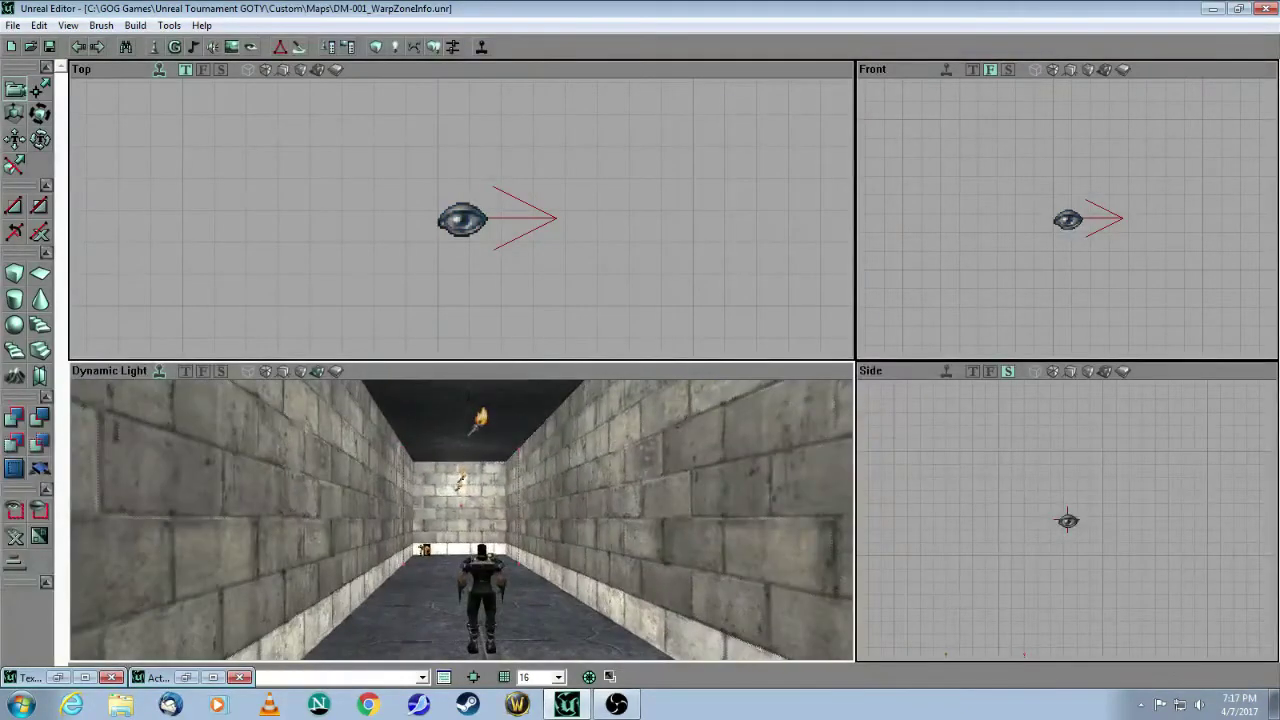
pyautogui.moveTo(461, 520); pyautogui.dragTo(560, 490)
pyautogui.moveTo(427, 498)
pyautogui.mouseDown()
pyautogui.moveTo(427, 540)
pyautogui.moveTo(427, 470)
pyautogui.moveTo(427, 505)
pyautogui.moveTo(520, 540)
pyautogui.moveTo(540, 505)
pyautogui.moveTo(427, 498)
pyautogui.moveTo(400, 440)
pyautogui.moveTo(450, 490)
pyautogui.moveTo(425, 510)
pyautogui.moveTo(455, 470)
pyautogui.moveTo(427, 498)
pyautogui.moveTo(428, 521)
pyautogui.mouseUp()
# Examine the DM-001_WarpZoneInfo map's portal zones and their WarpZoneInfo actors in Zone/Portal mode
pyautogui.click(336, 371)
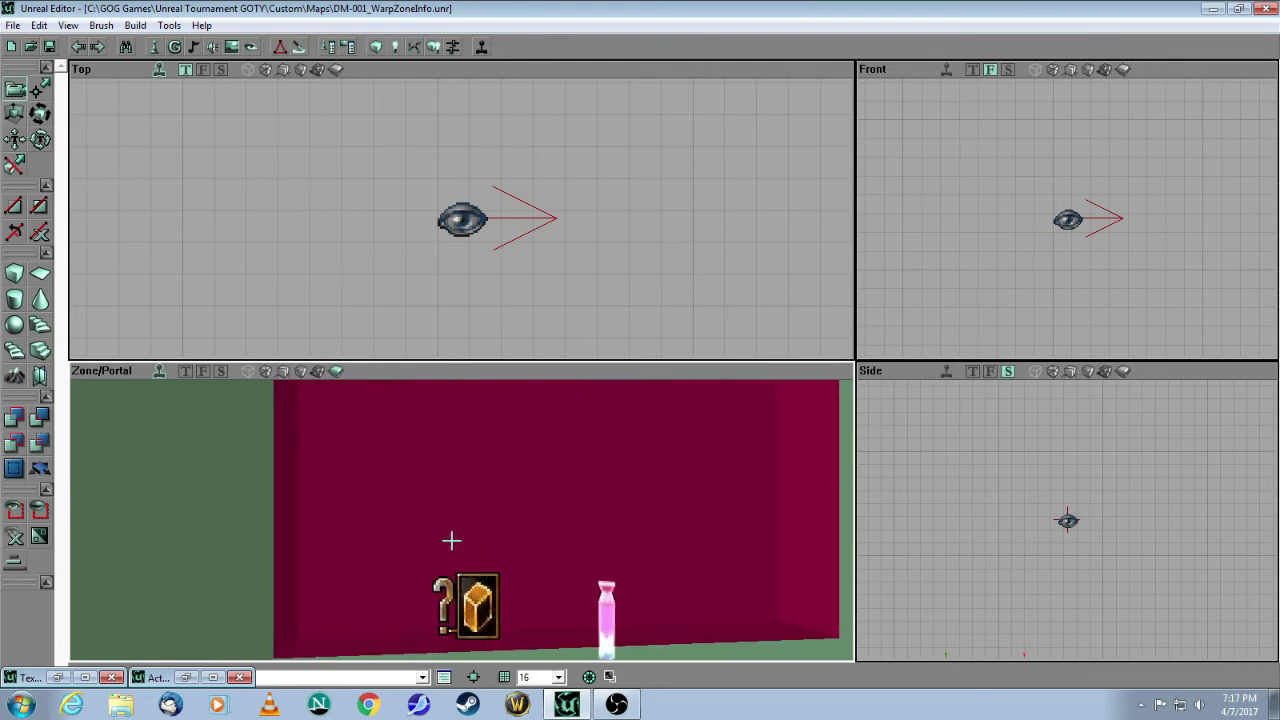
pyautogui.moveTo(614, 448); pyautogui.dragTo(614, 448)
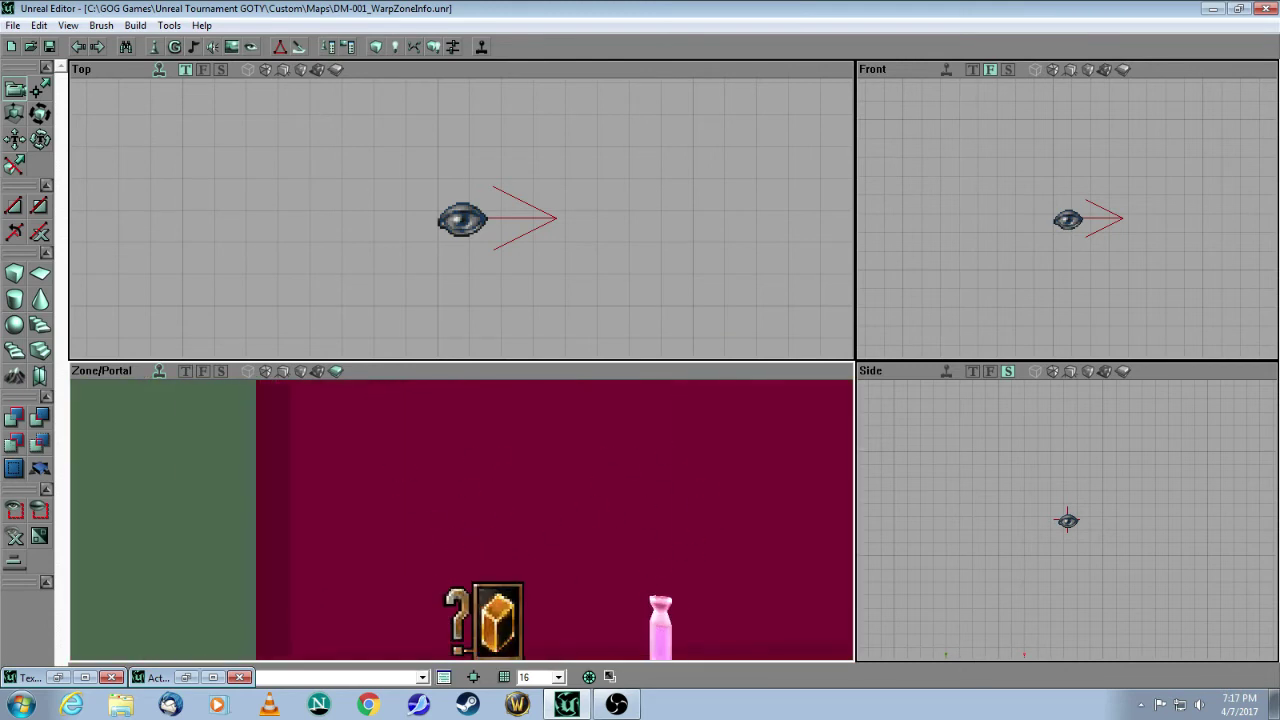
pyautogui.moveTo(502, 564); pyautogui.dragTo(665, 460)
pyautogui.moveTo(536, 597)
pyautogui.mouseDown()
pyautogui.moveTo(566, 560)
pyautogui.moveTo(566, 530)
pyautogui.moveTo(540, 530)
pyautogui.moveTo(536, 597)
pyautogui.mouseUp()
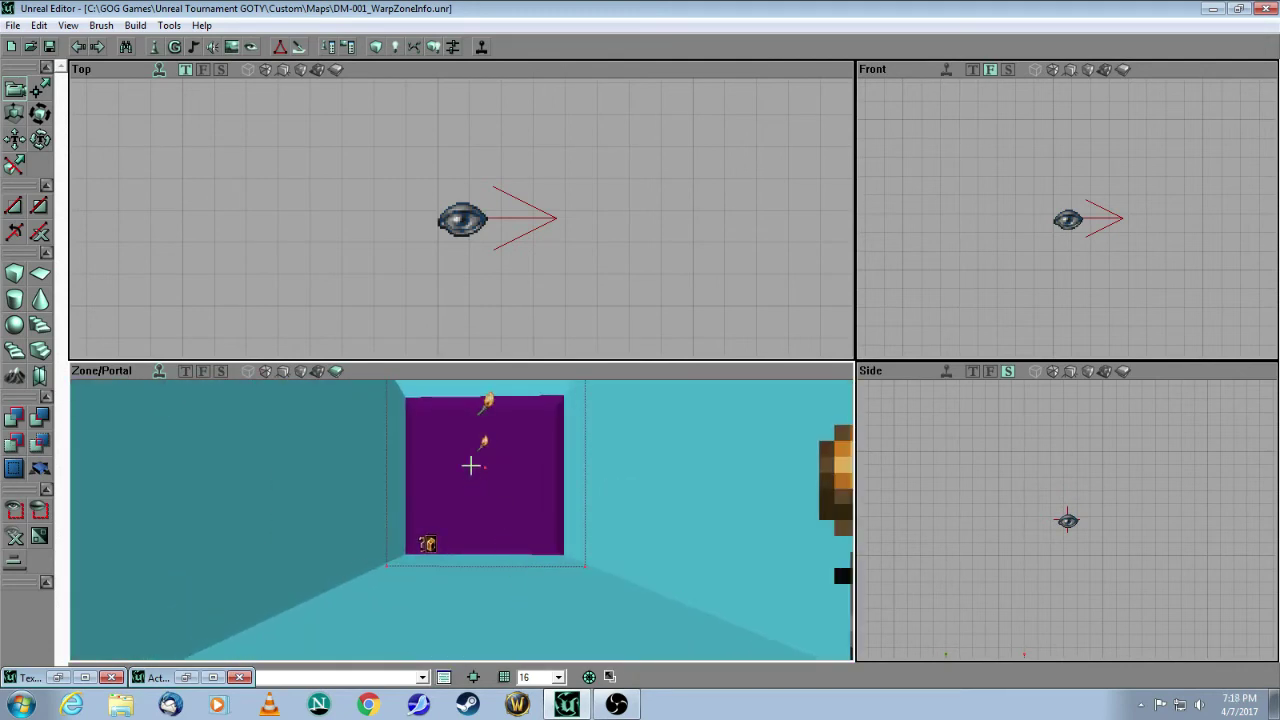
# Play-test the map in a DeathMatch game, starting the match and approaching the character near the corridor's end wall
pyautogui.click(480, 47)
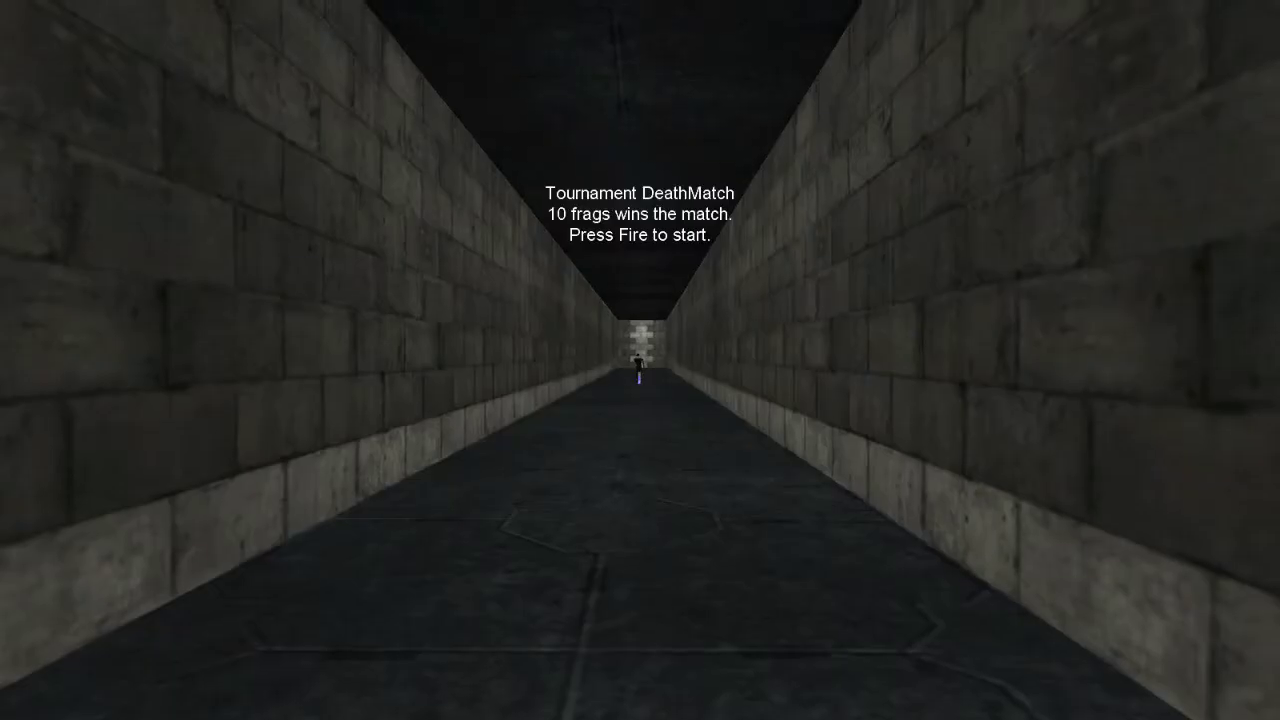
pyautogui.click(640, 360)
pyautogui.press('d')
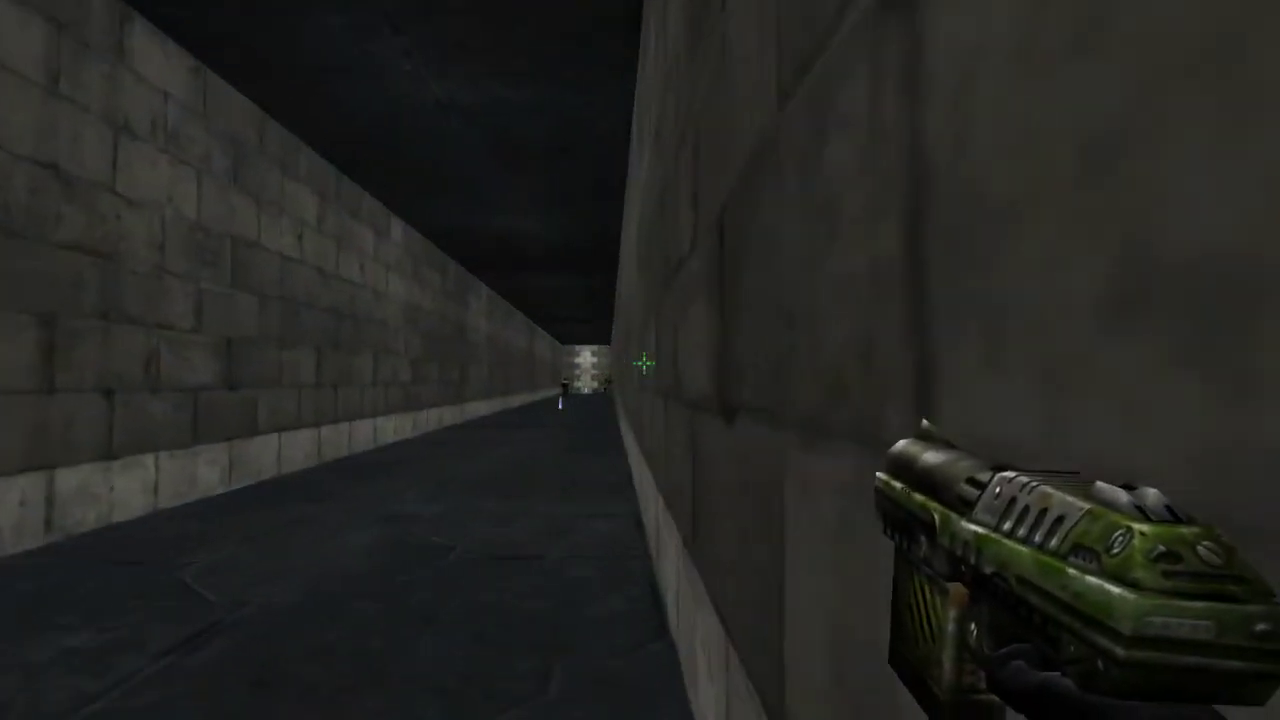
pyautogui.press('a')
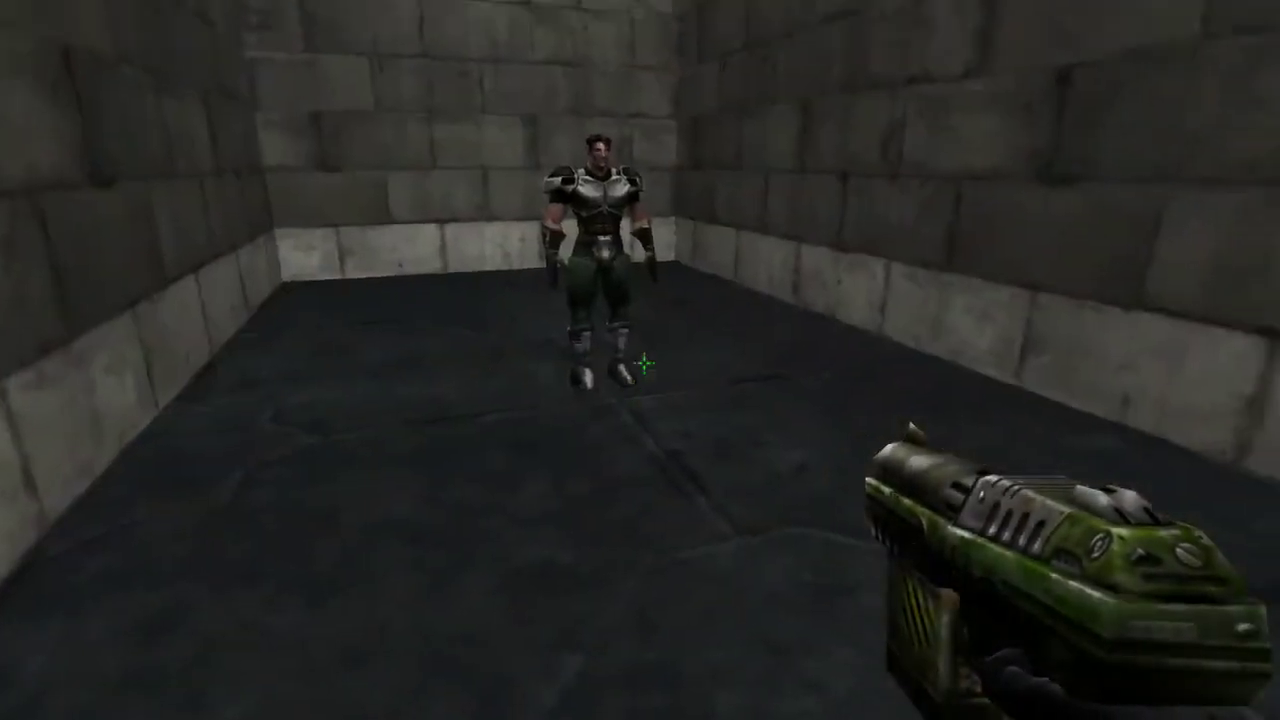
pyautogui.press('w')
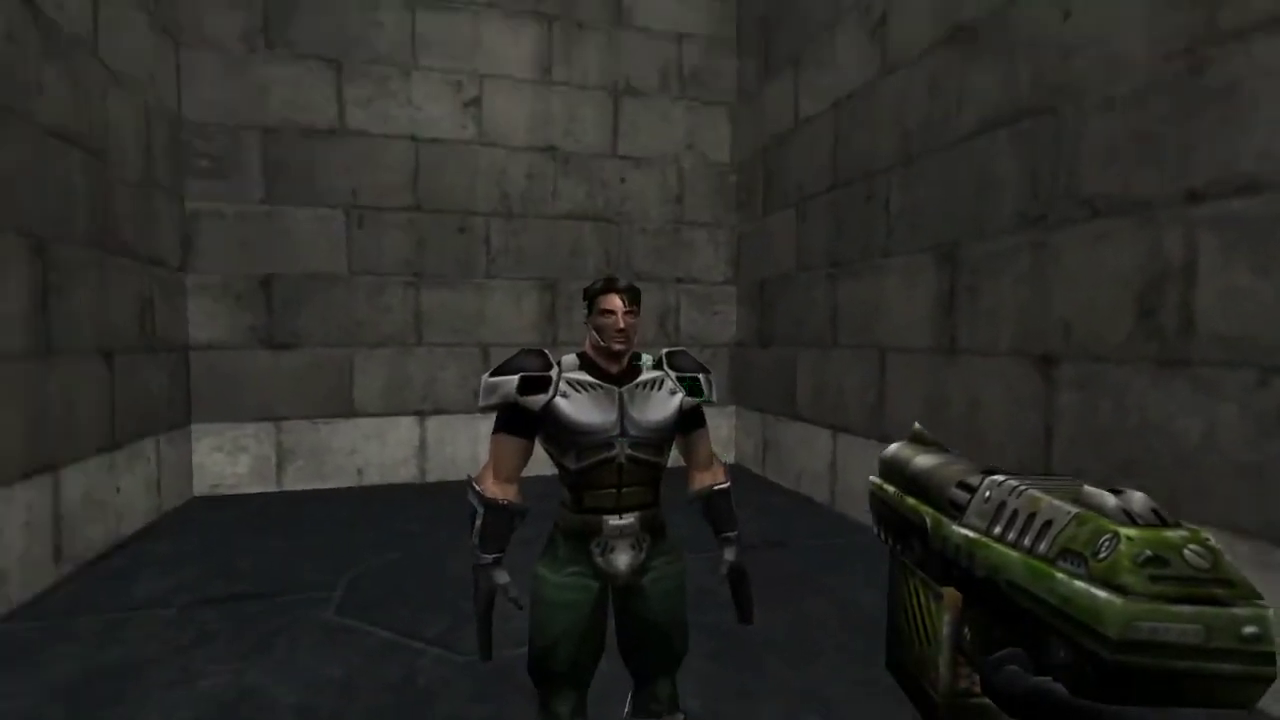
pyautogui.press('w')
pyautogui.press('s')
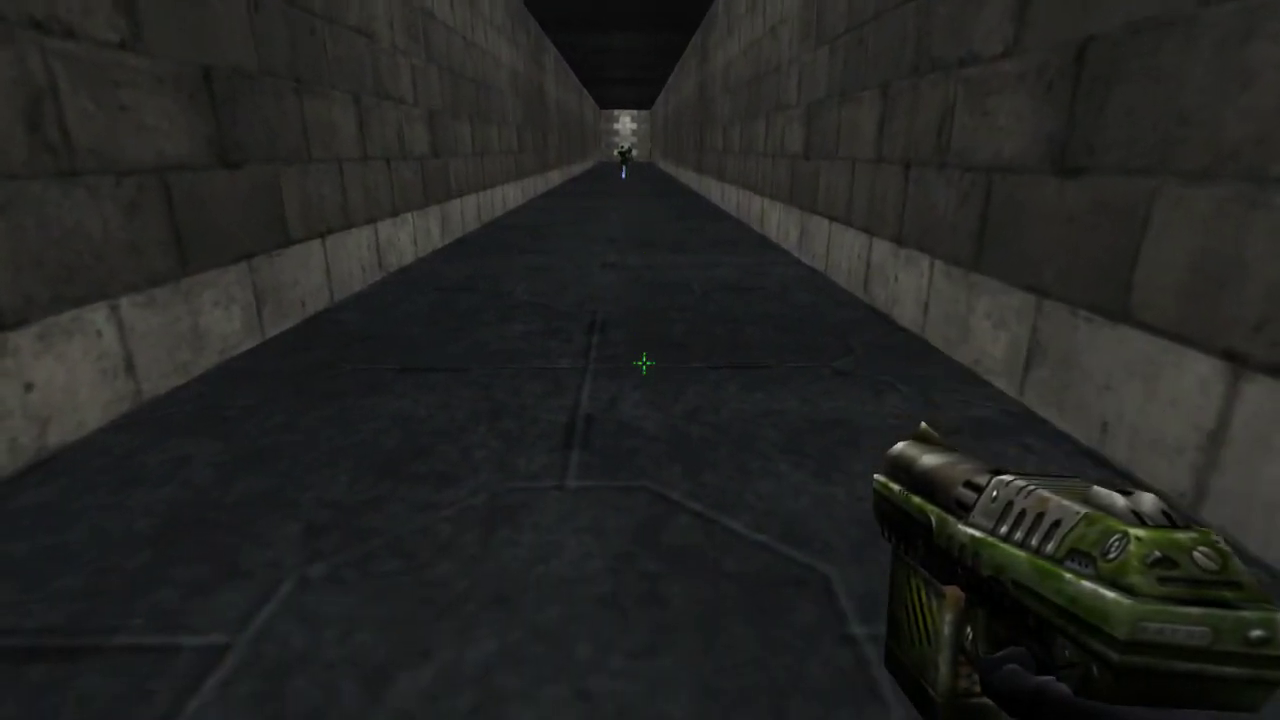
# Walk back and forth along the long corridor to test how the warp zone passes the player between the linked corridors
pyautogui.press('w')
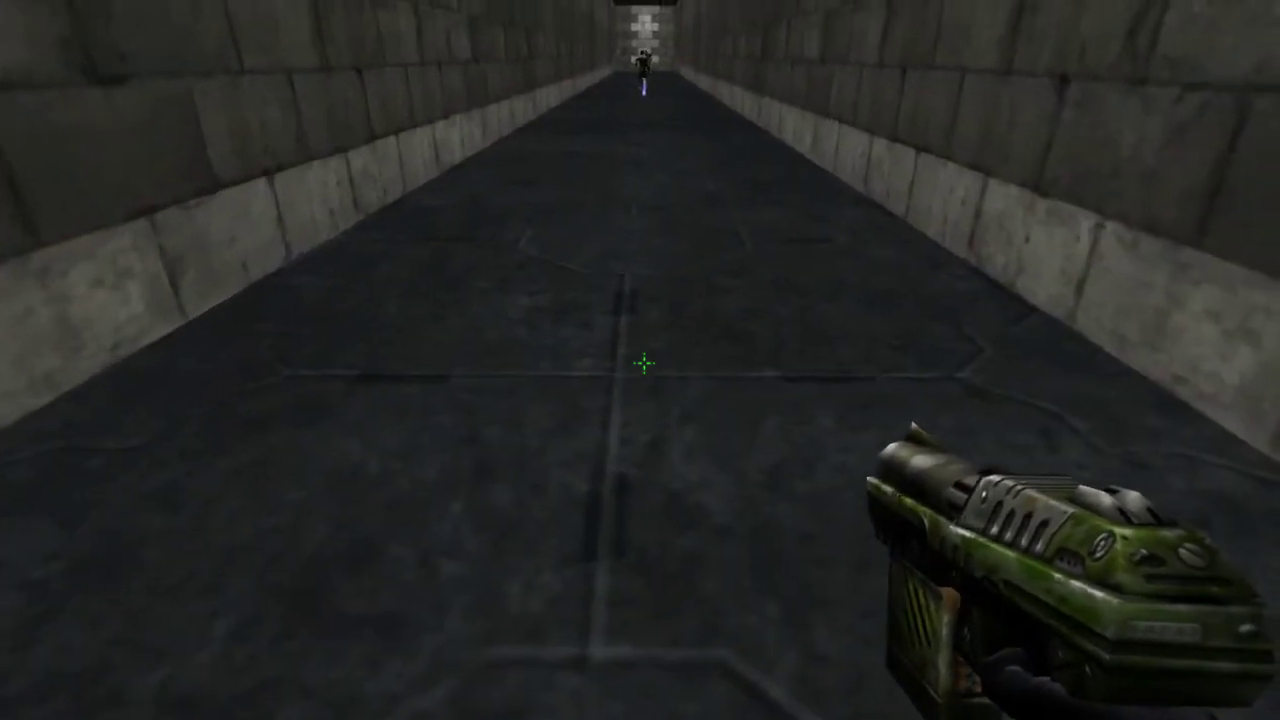
pyautogui.press('w')
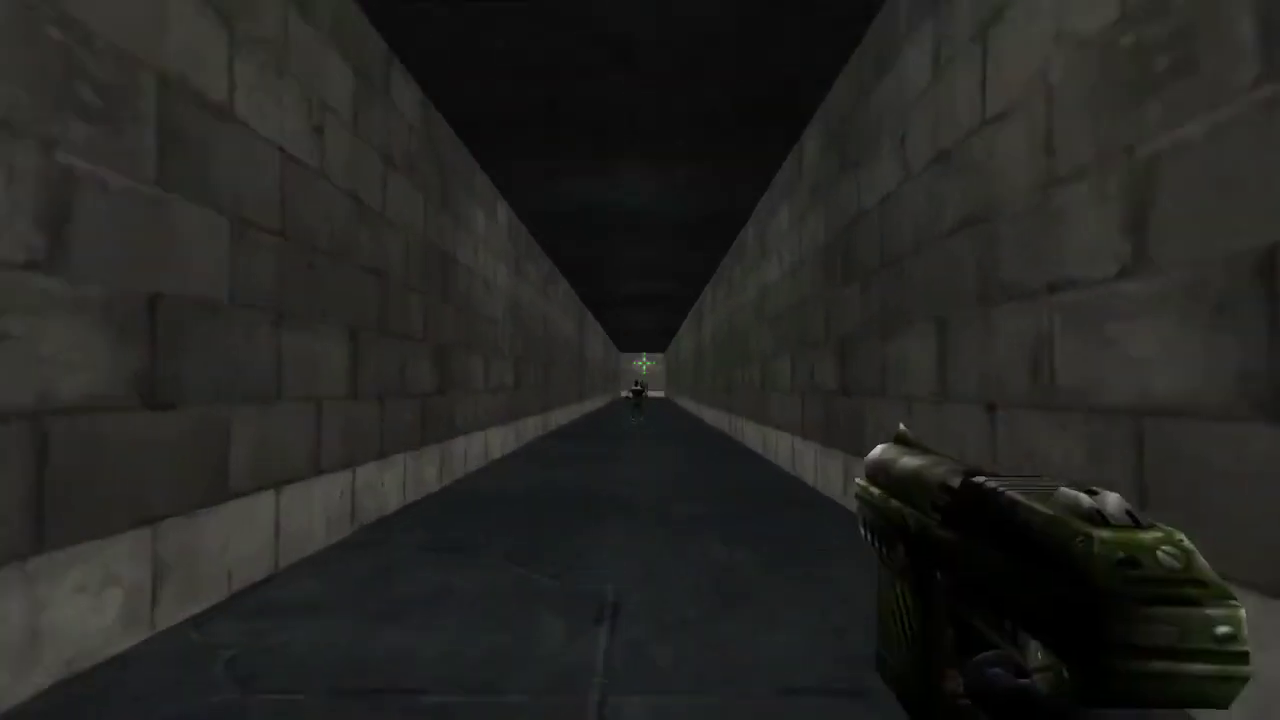
pyautogui.press('s')
pyautogui.press('w')
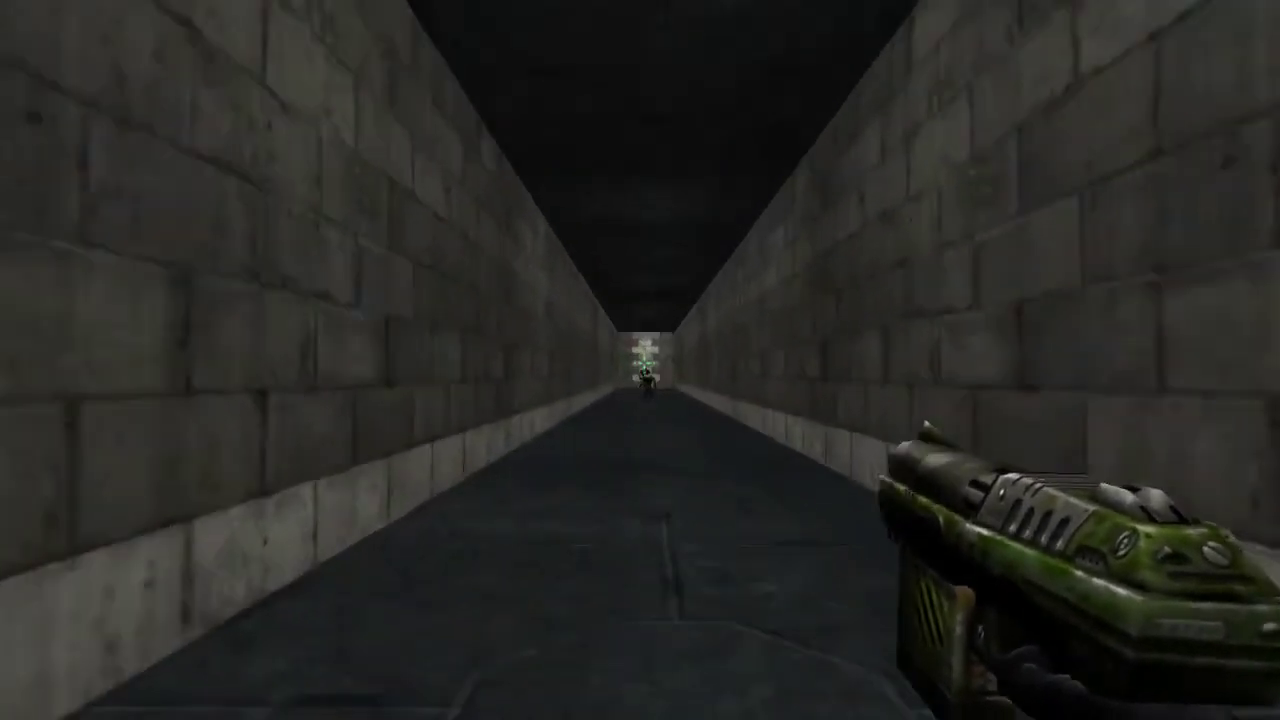
pyautogui.press('w')
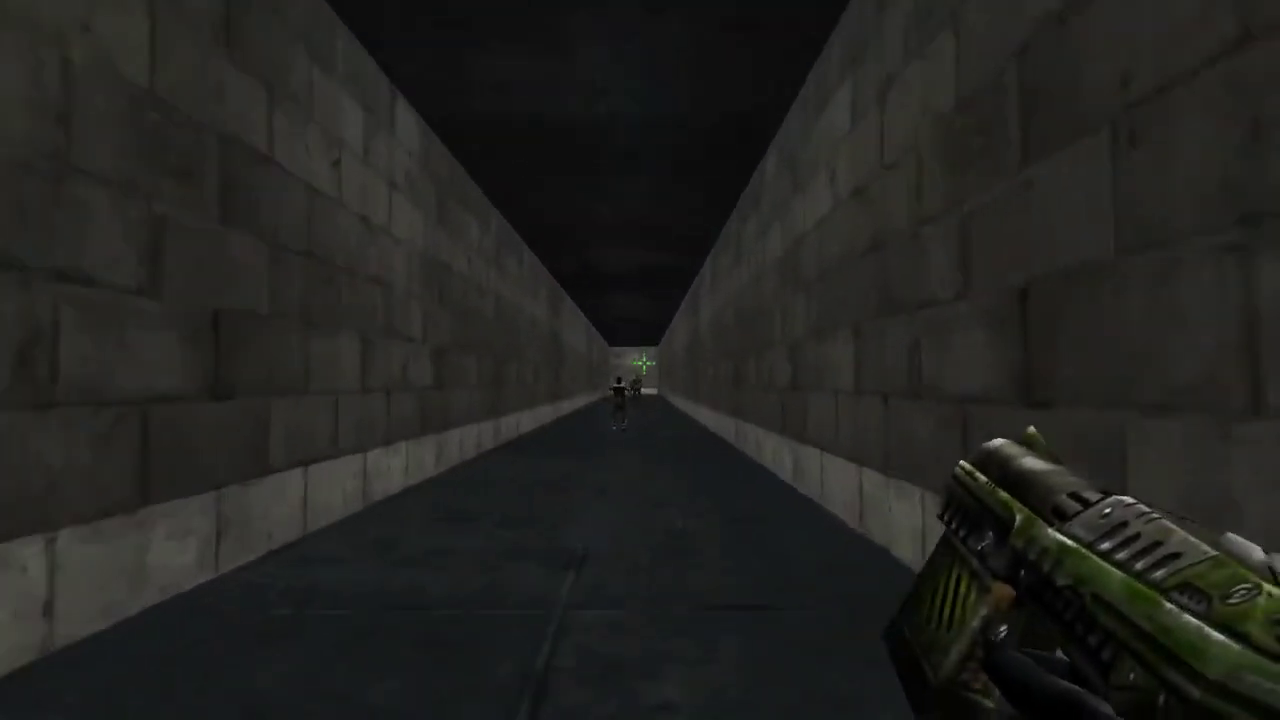
pyautogui.press('w')
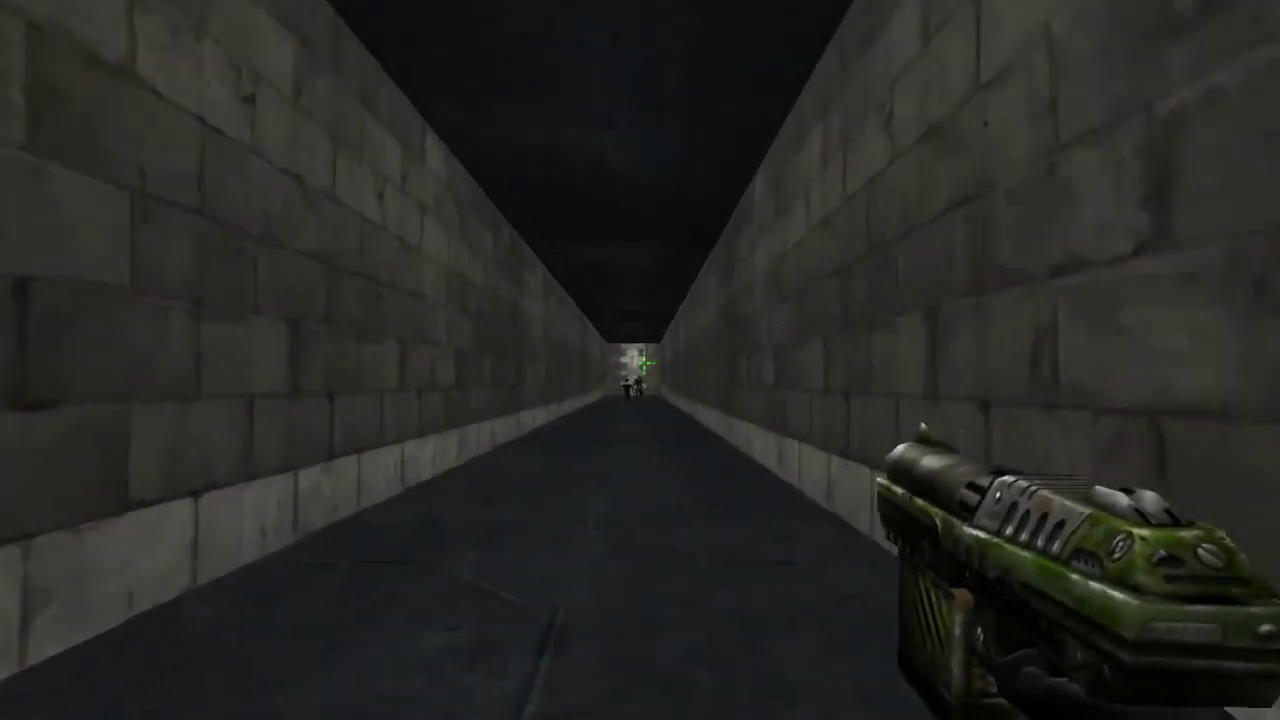
pyautogui.press('w')
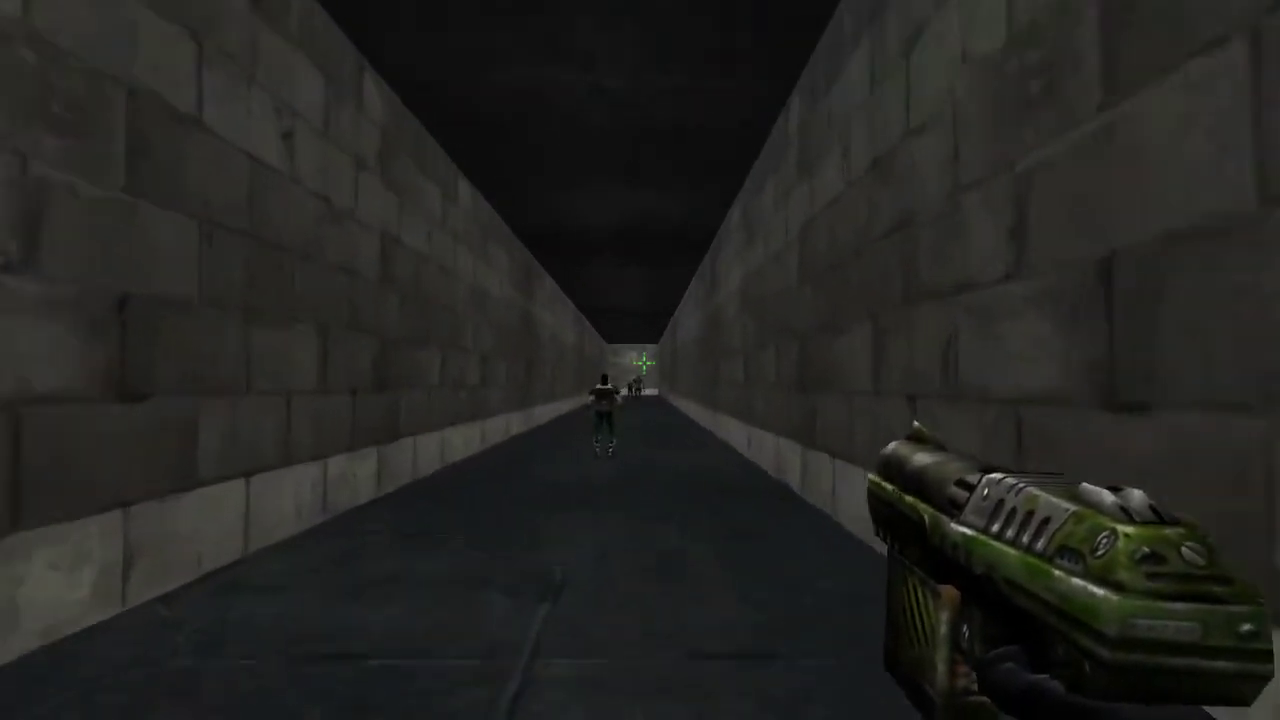
pyautogui.press('w')
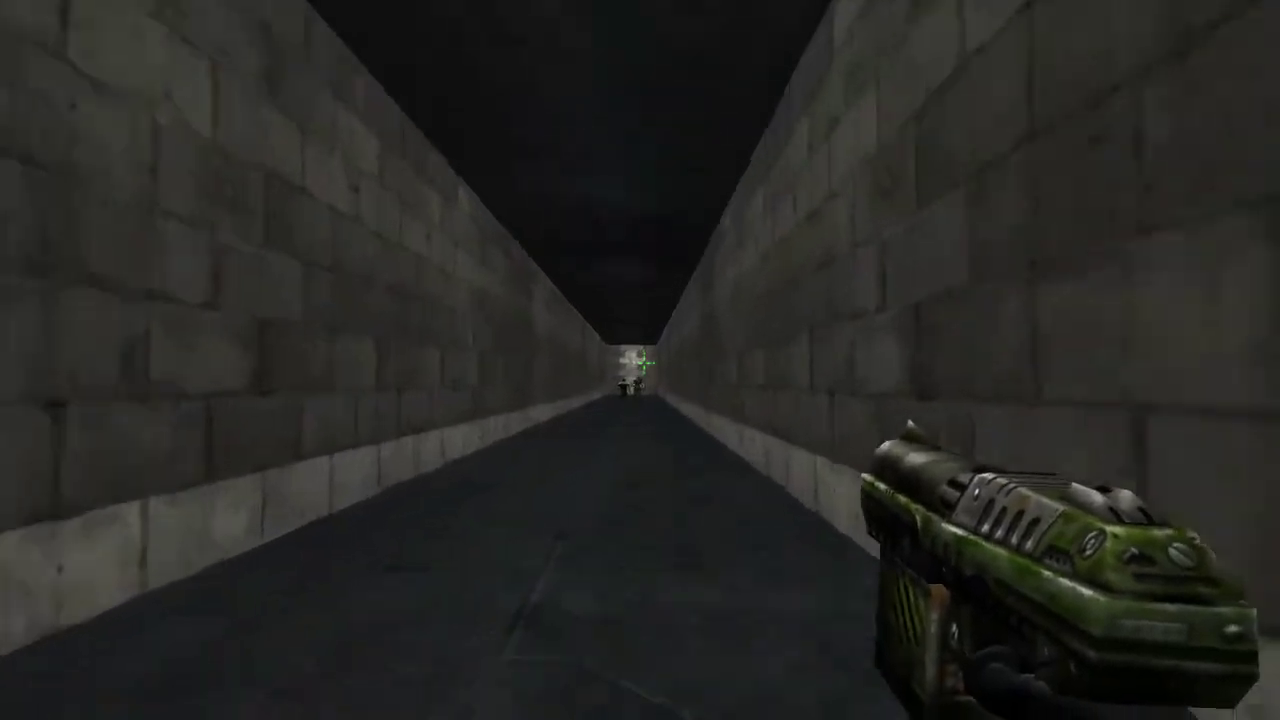